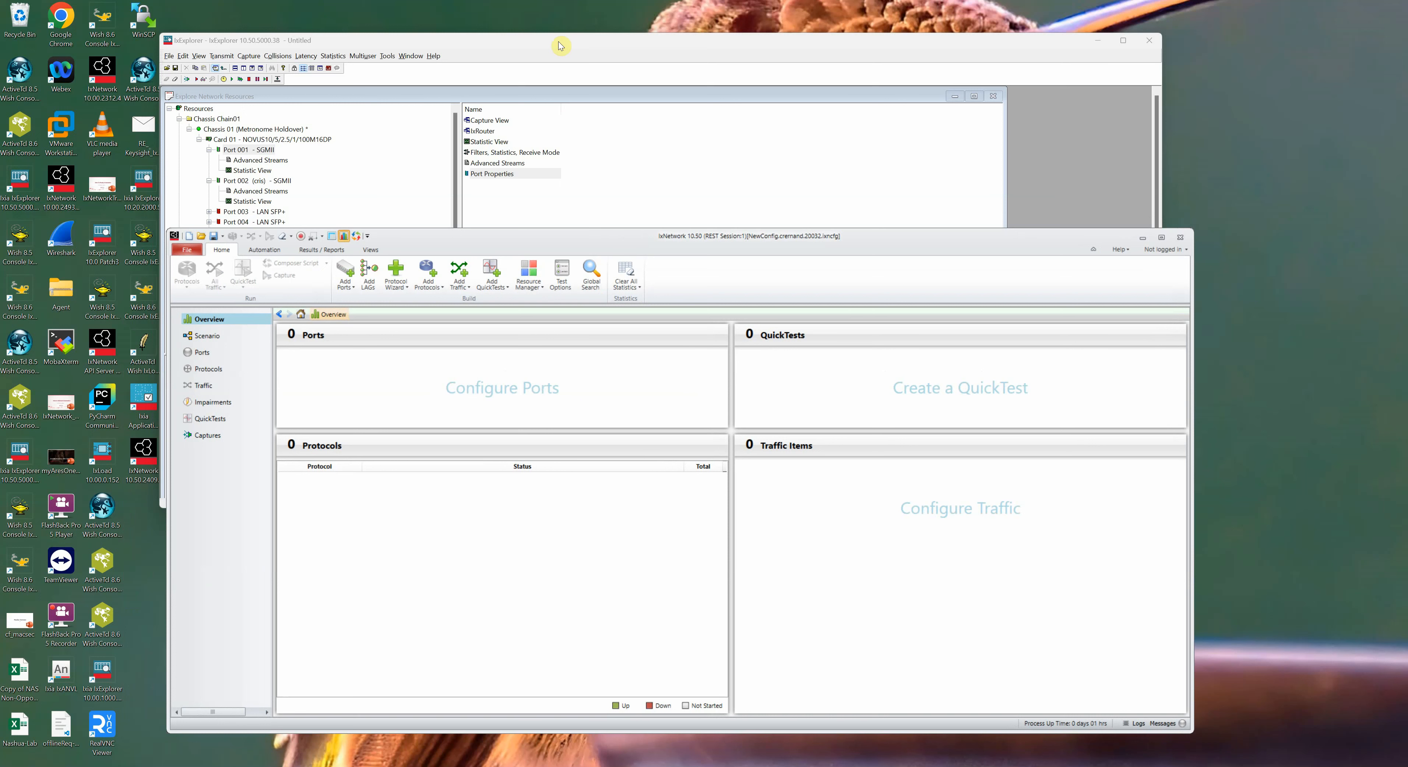
Begin adding ports and connect to the recently used chassis 10.64.9.231
drag(509, 243, 516, 239)
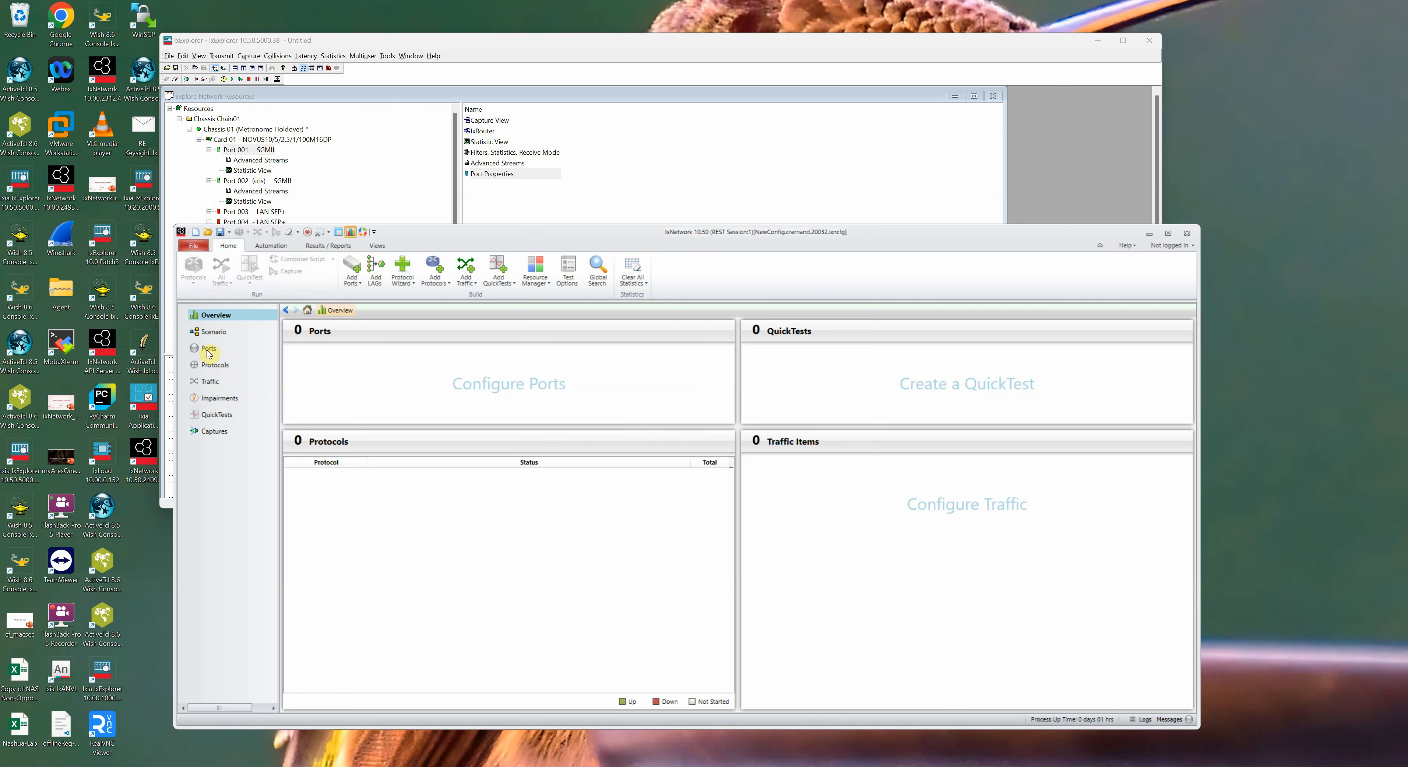
click(352, 268)
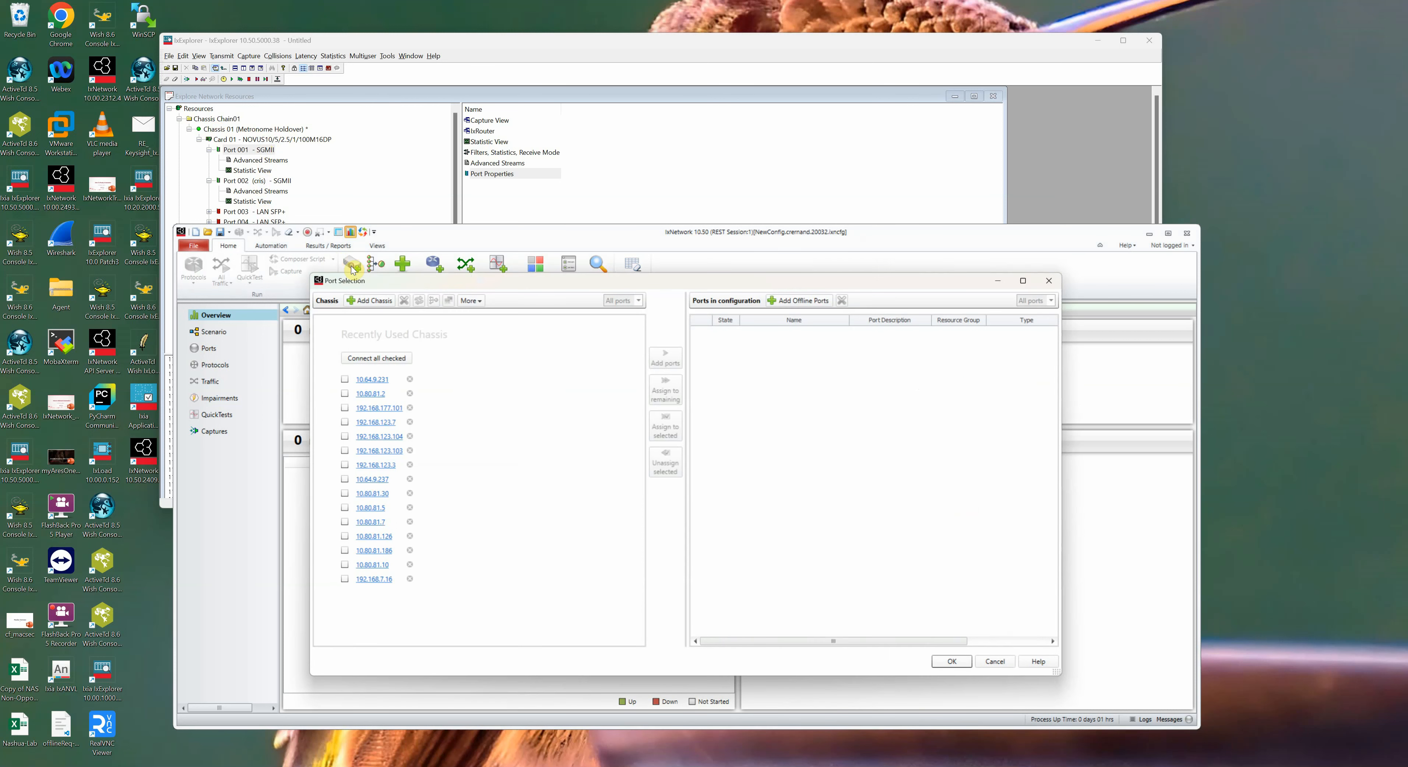
click(370, 380)
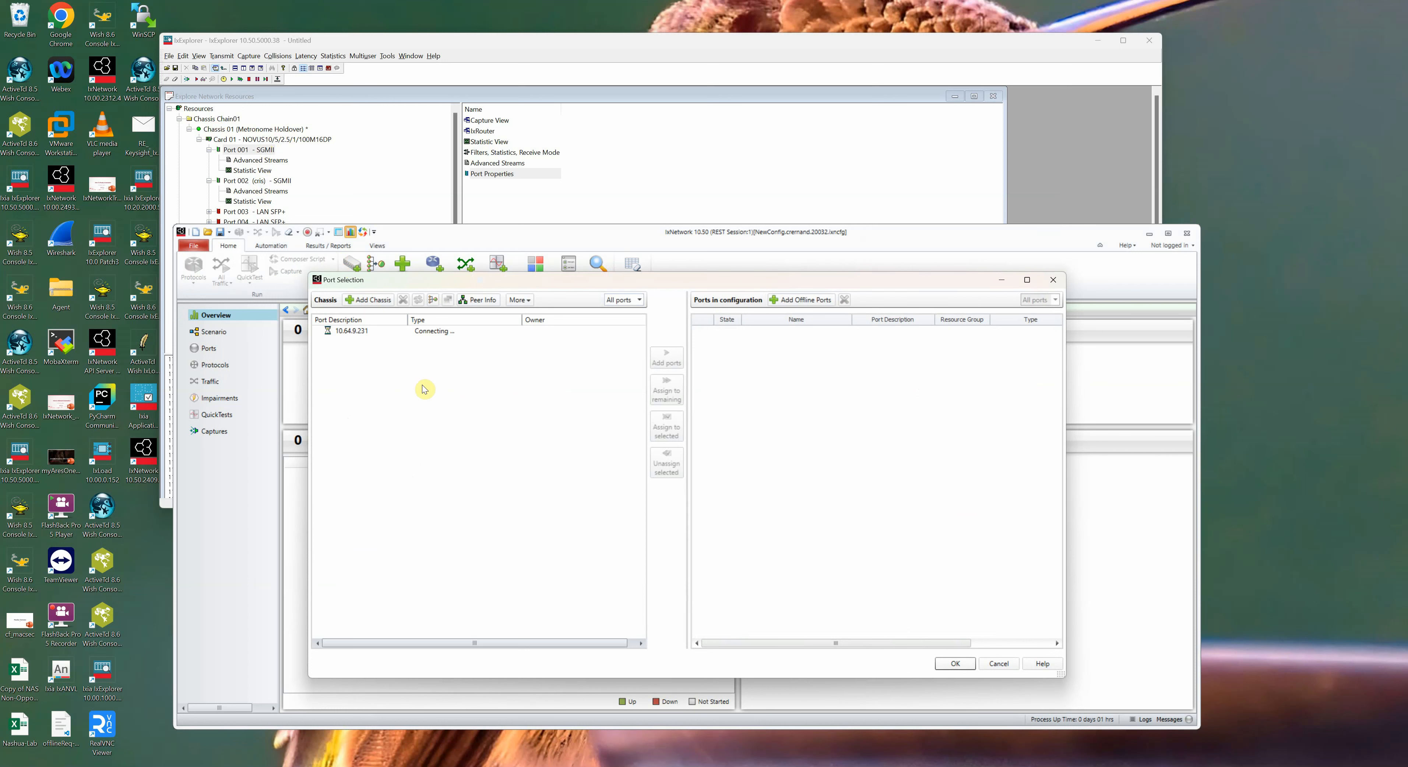
Add Port 01 and Port 02 of Card 01 to the configuration and accept the port selection
click(456, 339)
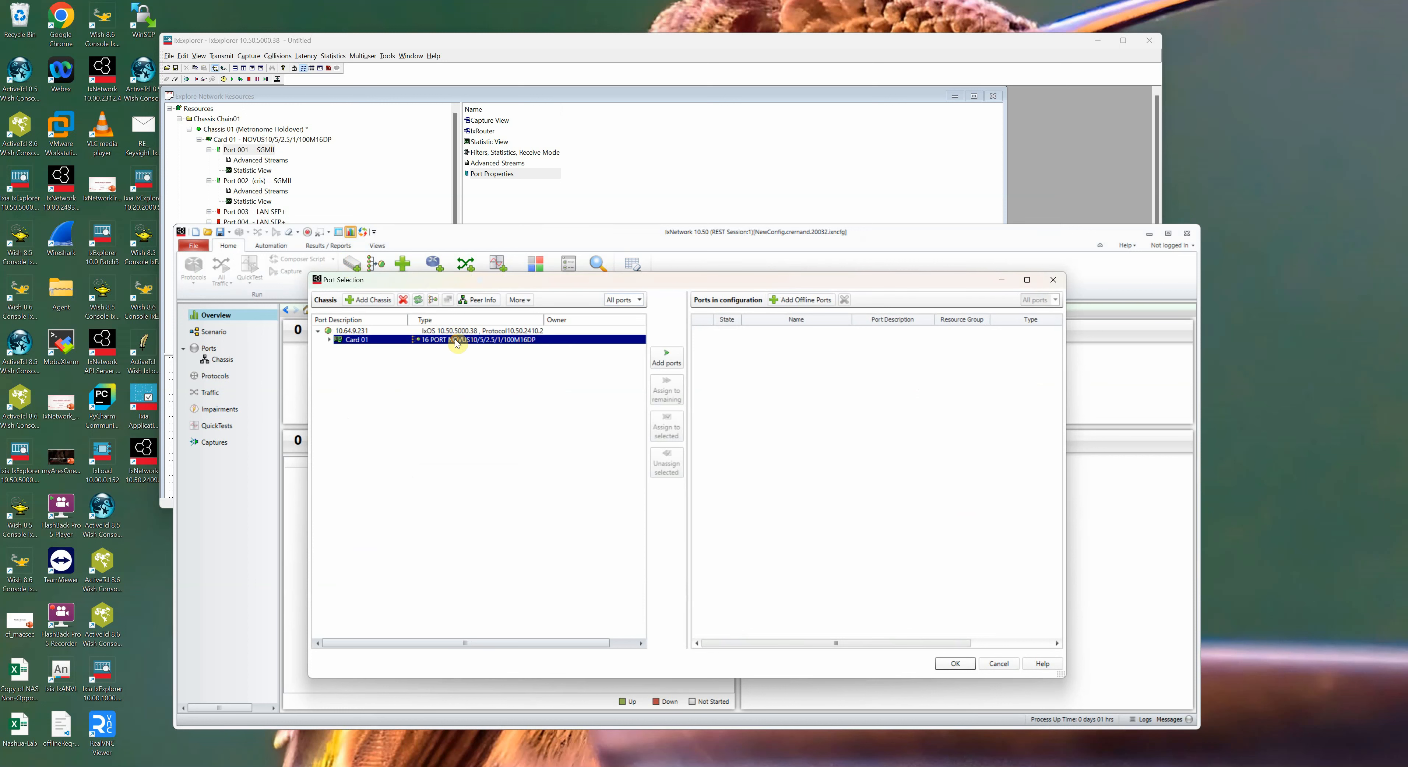
click(329, 339)
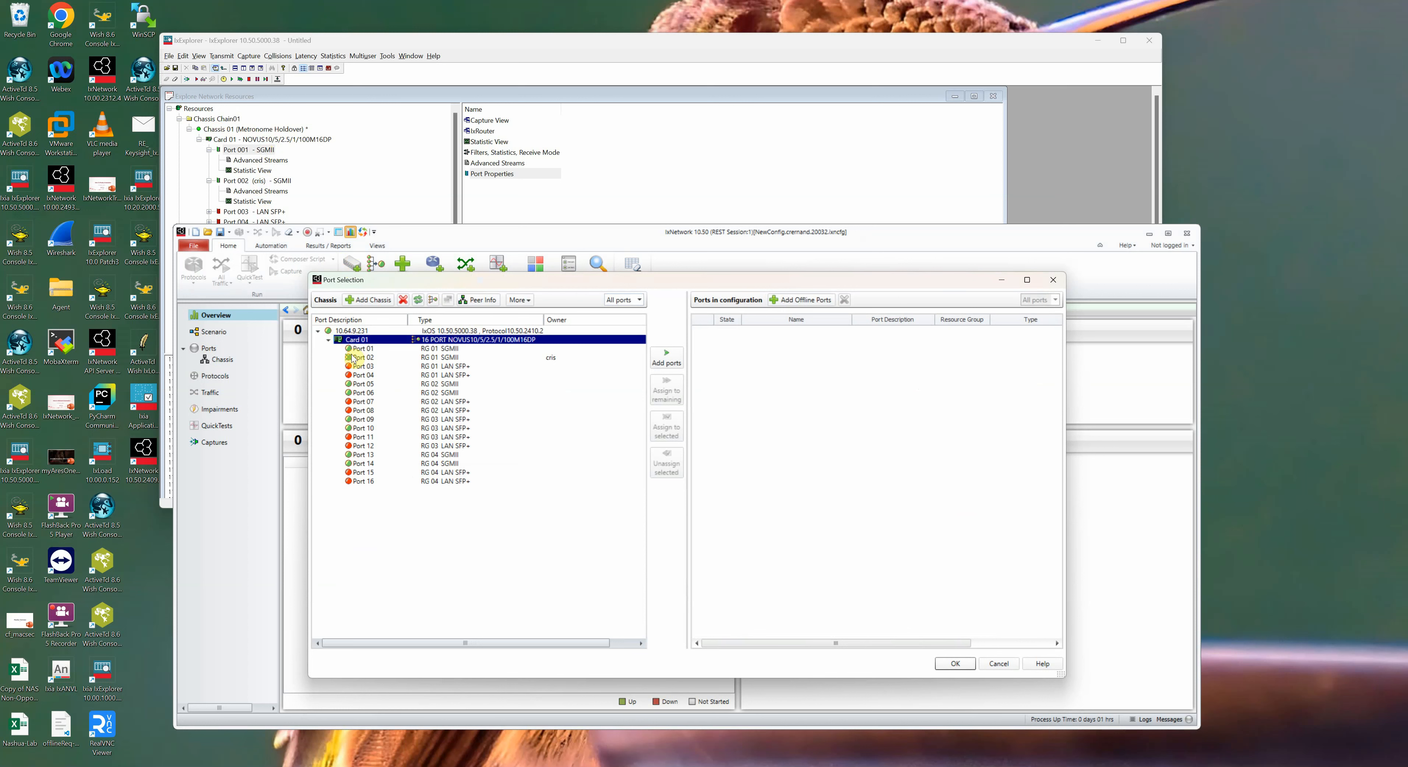
click(361, 348)
shift+click(361, 357)
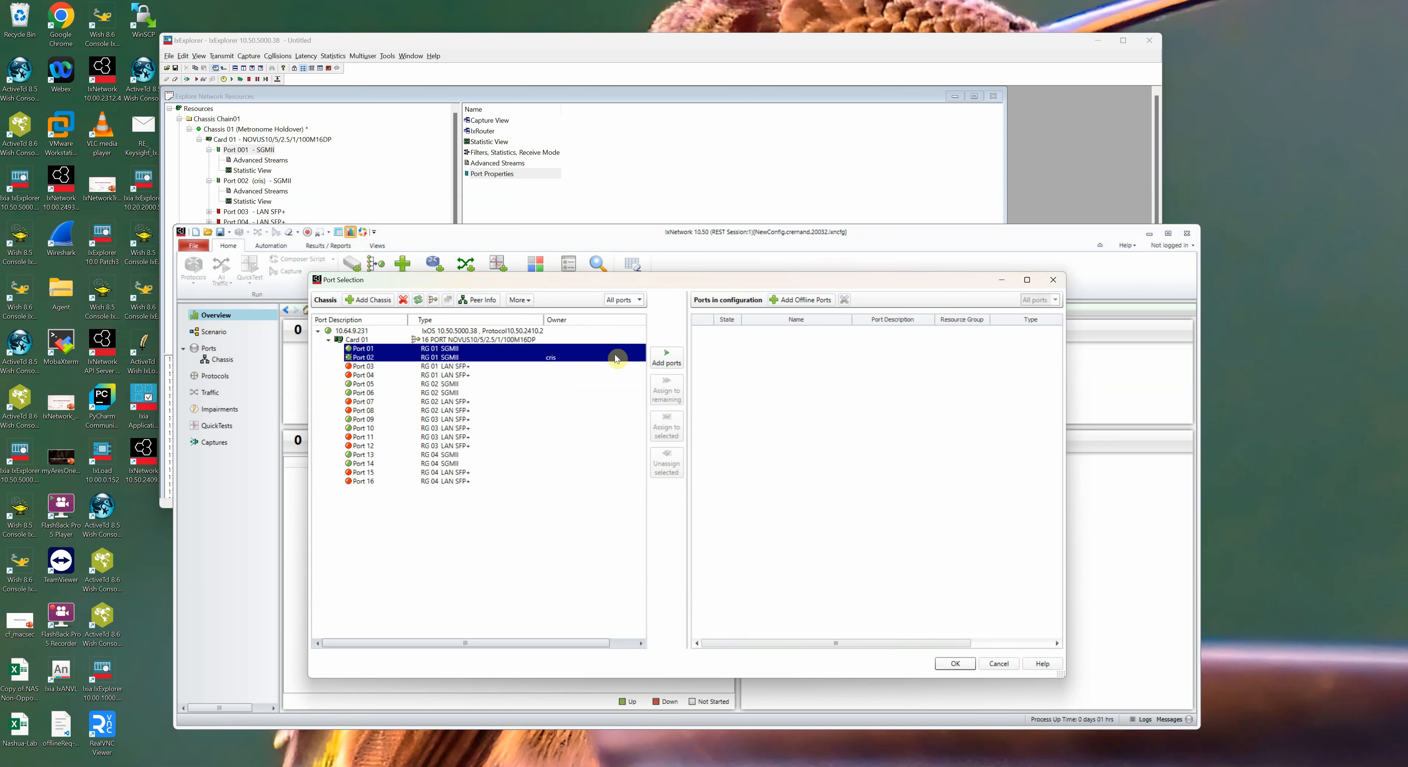
click(666, 358)
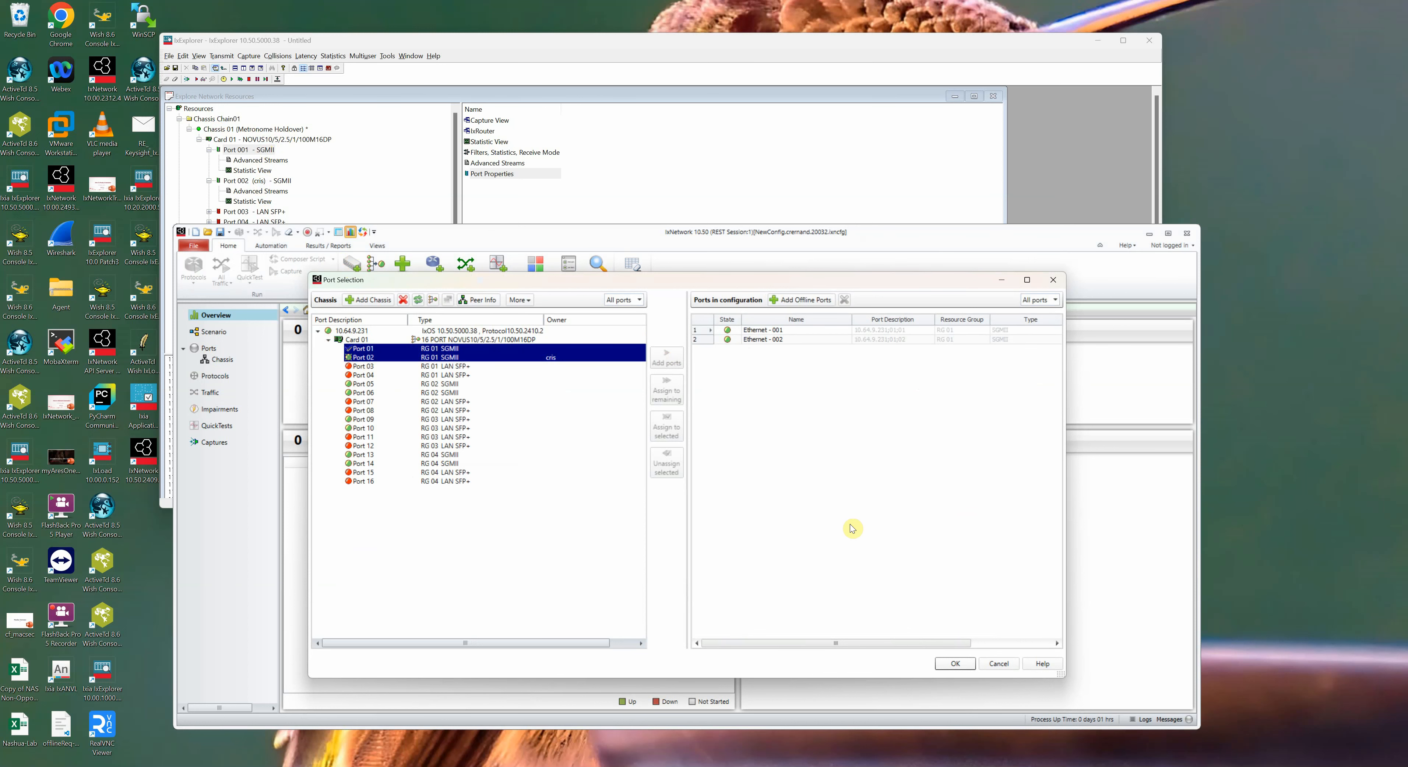
click(955, 663)
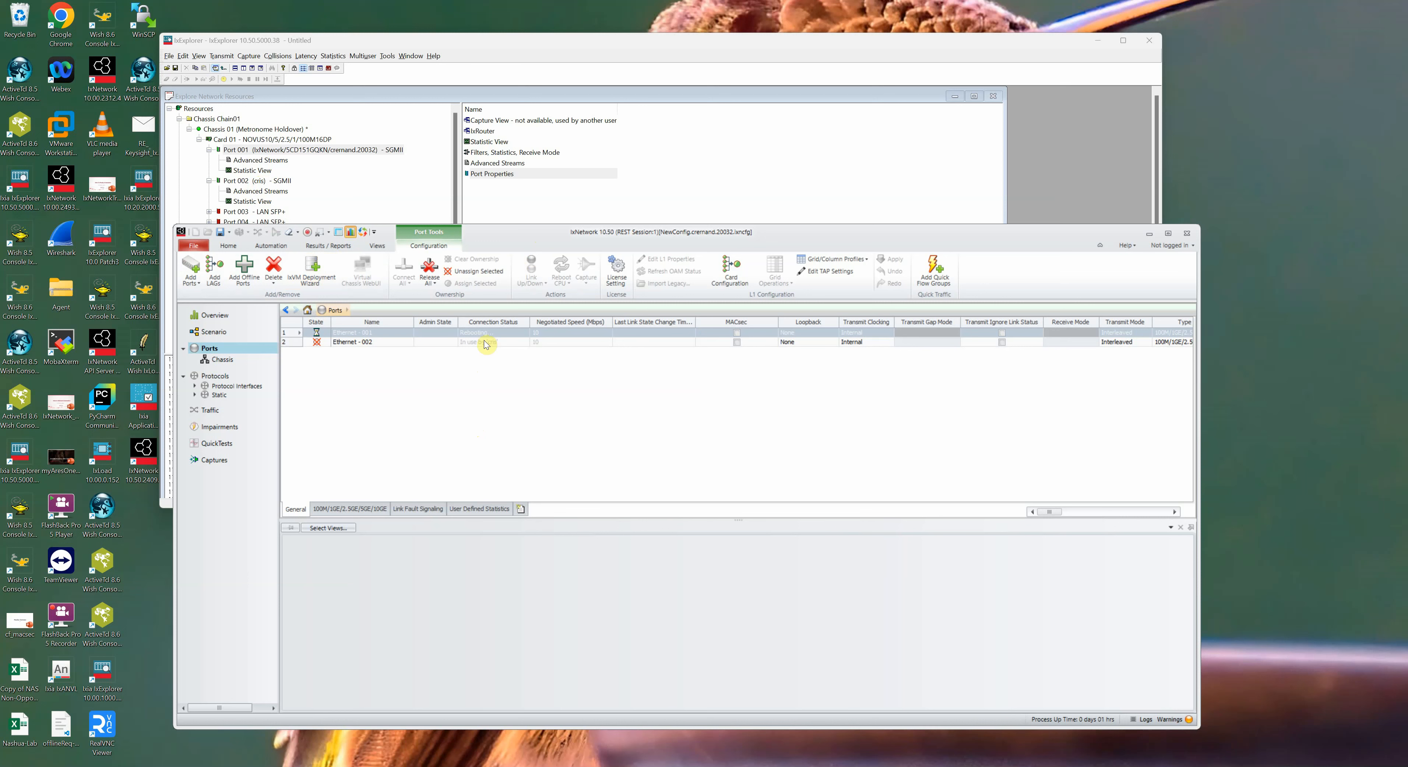
Clear the existing ownership of port Ethernet - 002 and connect the port
right_click(291, 344)
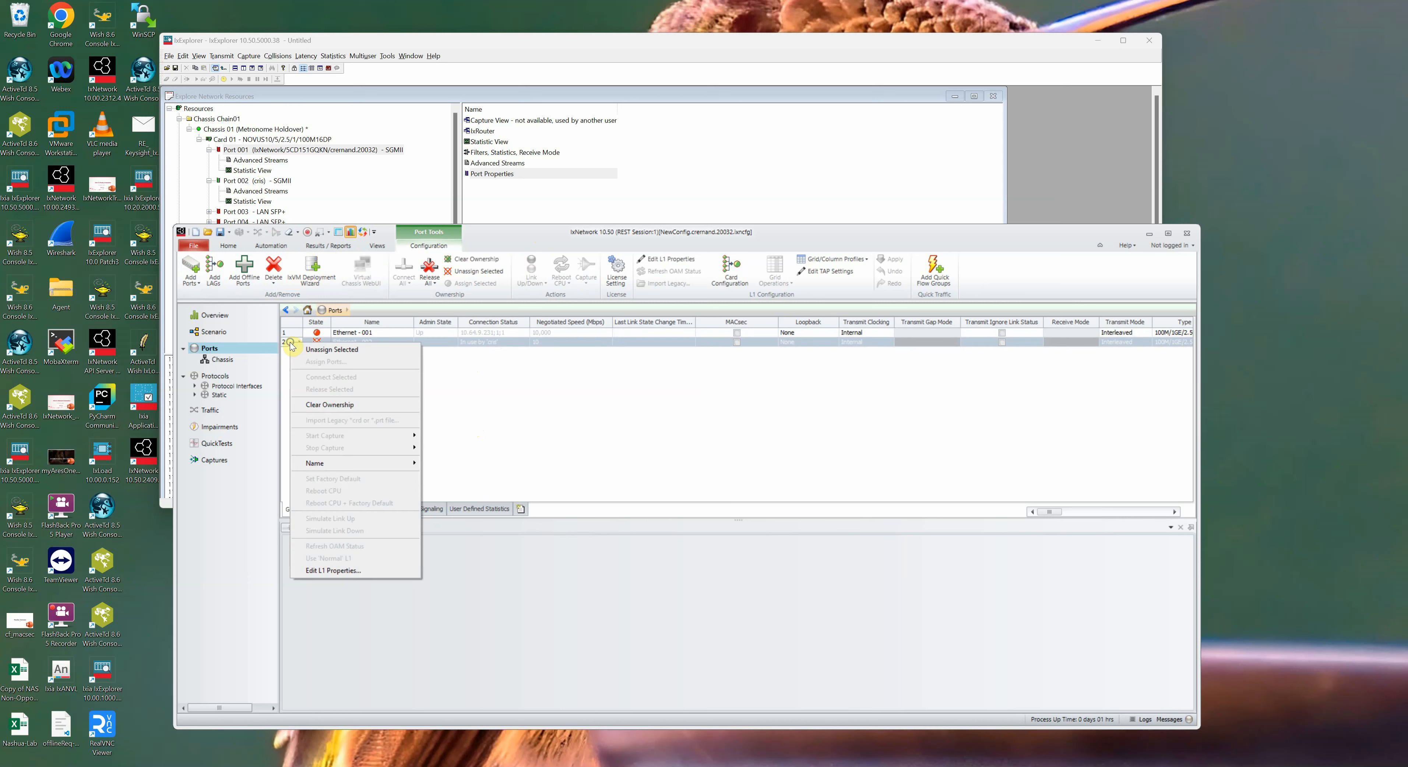
click(325, 405)
click(661, 505)
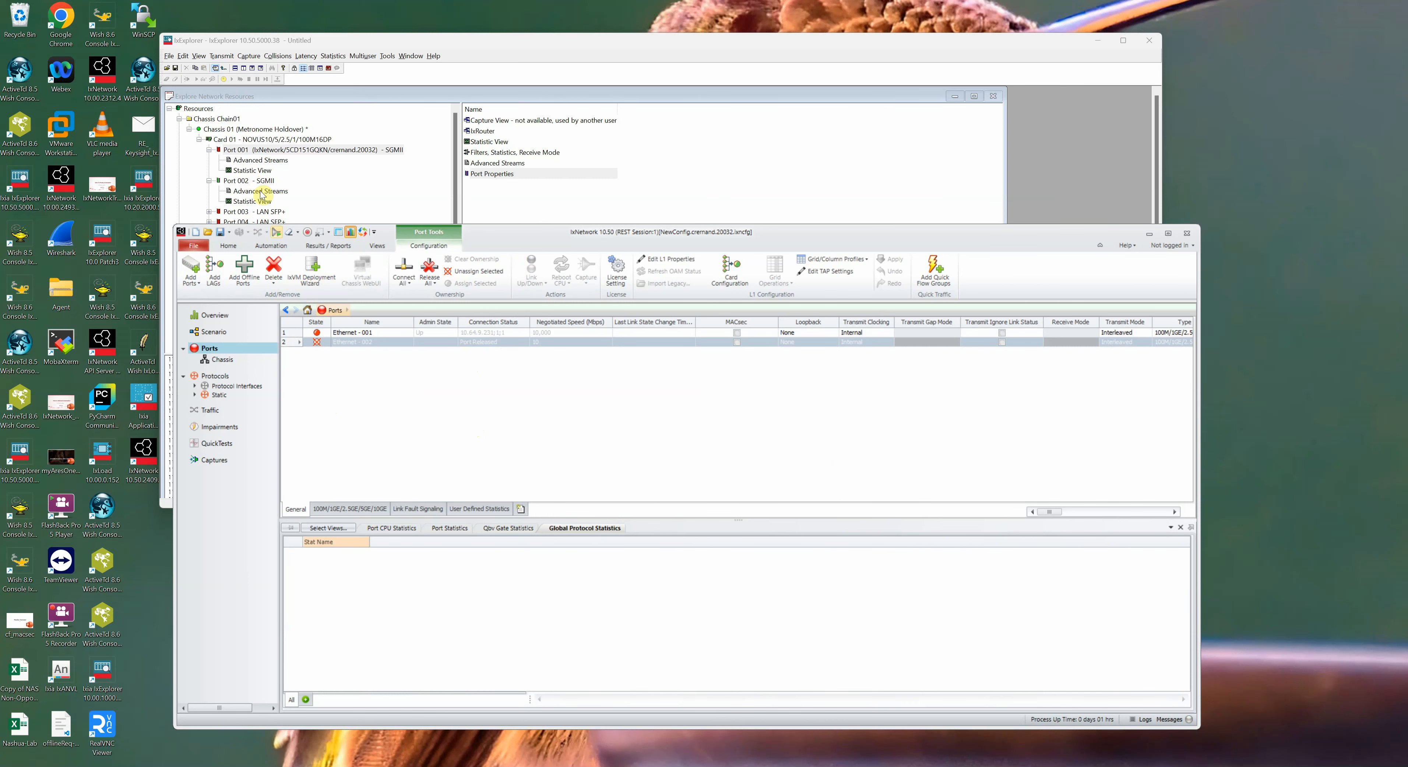
click(402, 265)
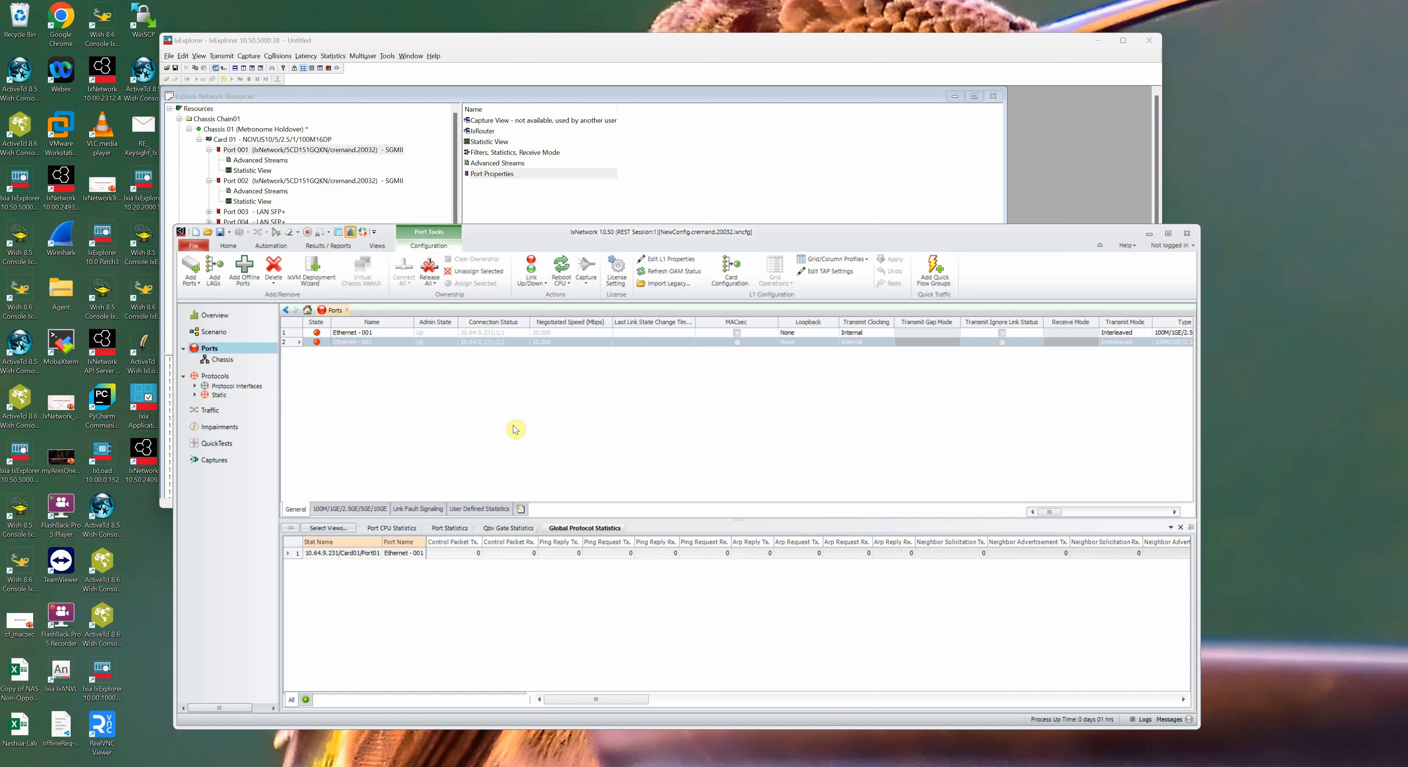
Open the Layer 1 properties of port Ethernet - 001 and set its media to SGMII
click(296, 334)
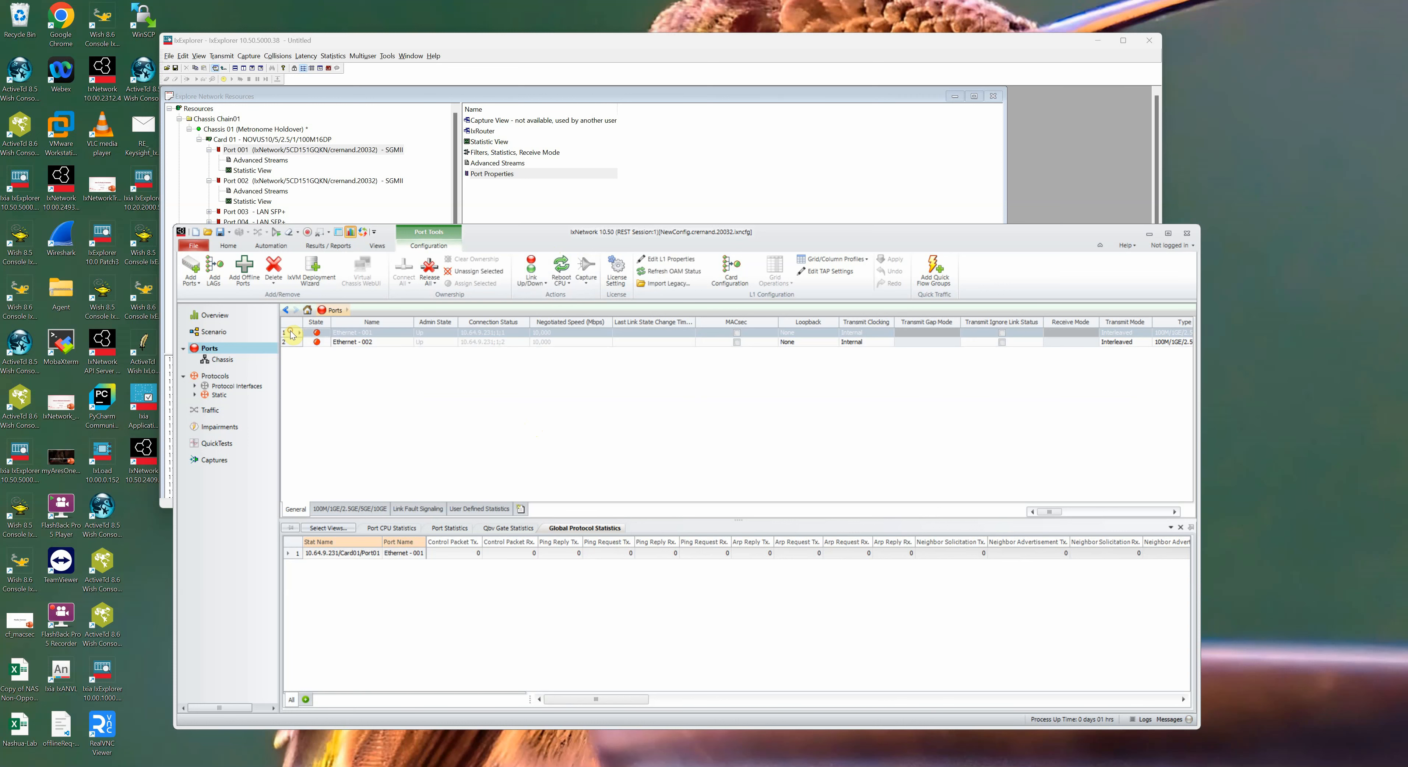
right_click(296, 335)
click(336, 559)
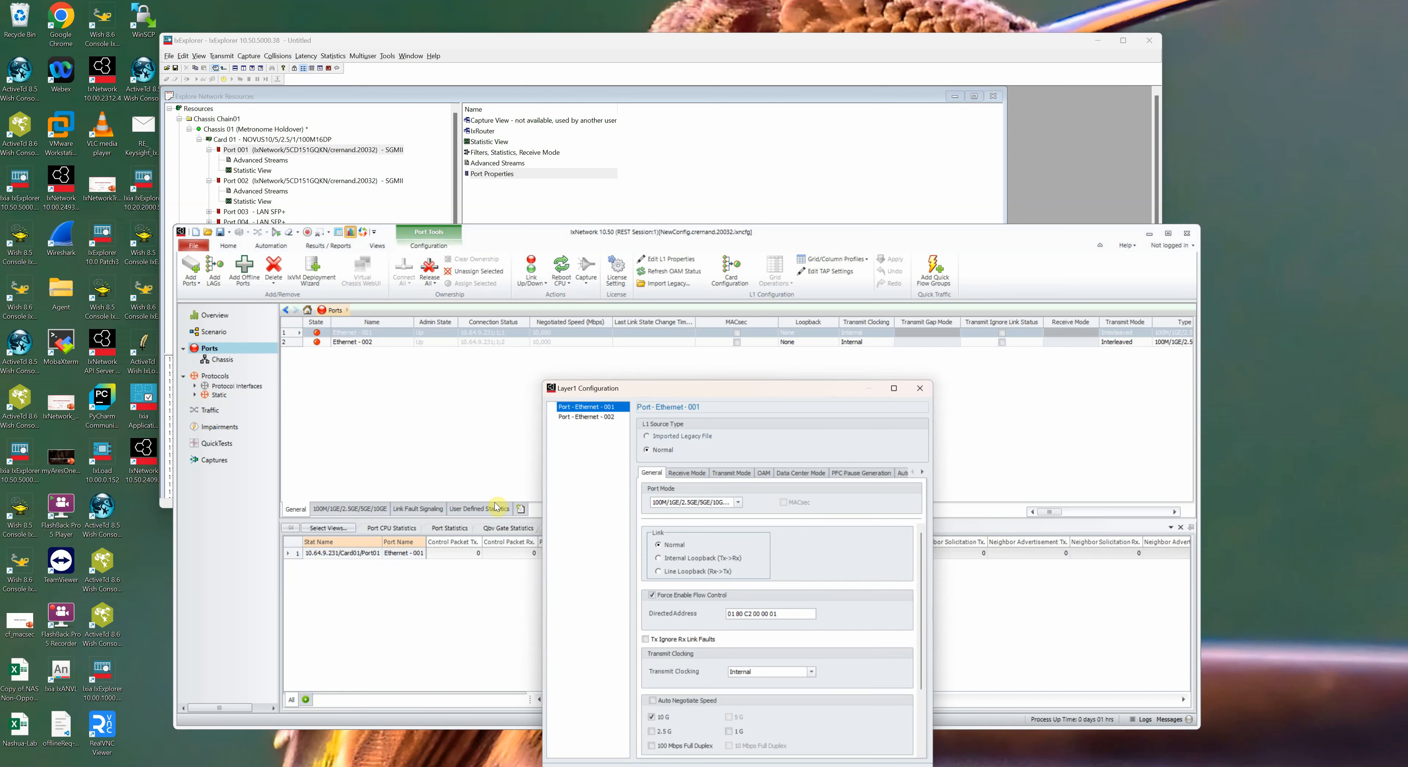
drag(727, 392, 757, 261)
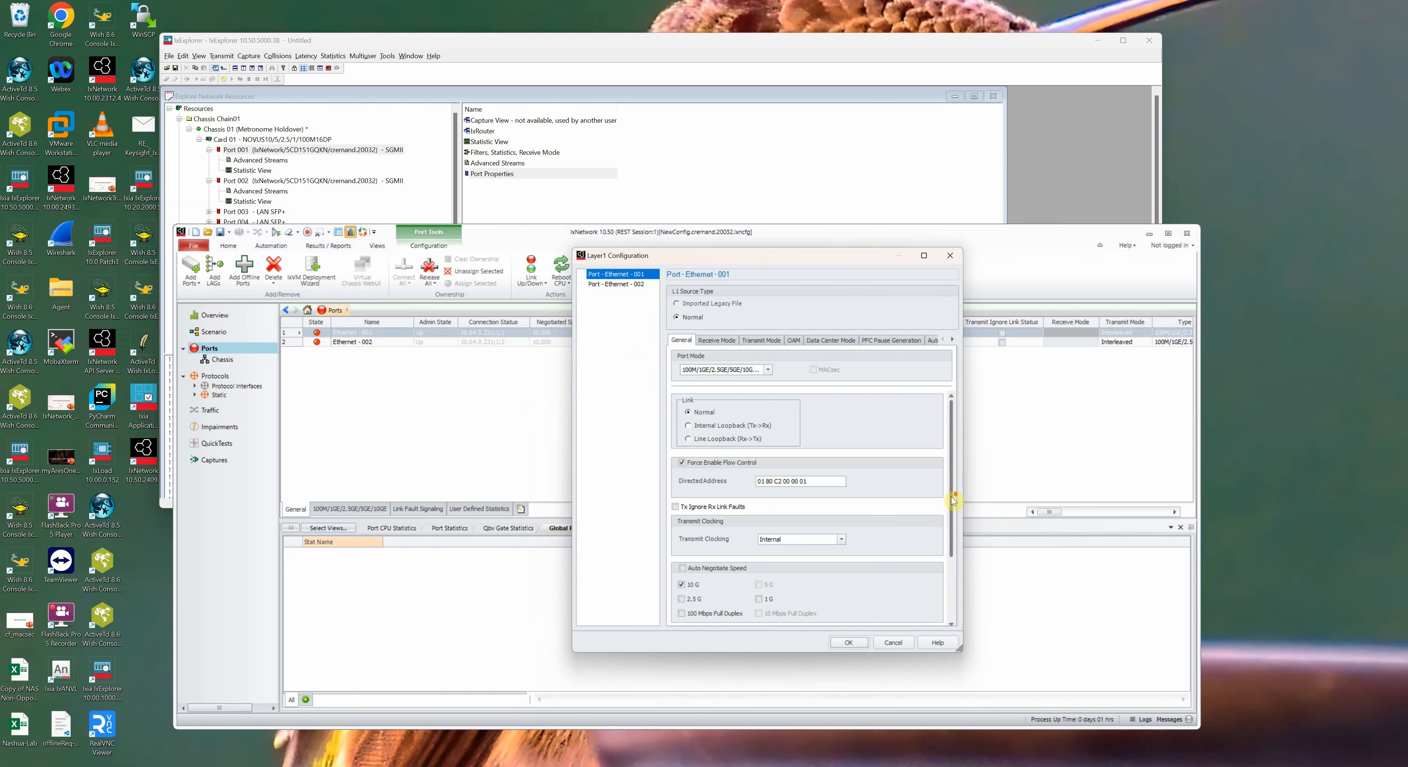
scroll(953, 500, down, 3)
click(784, 551)
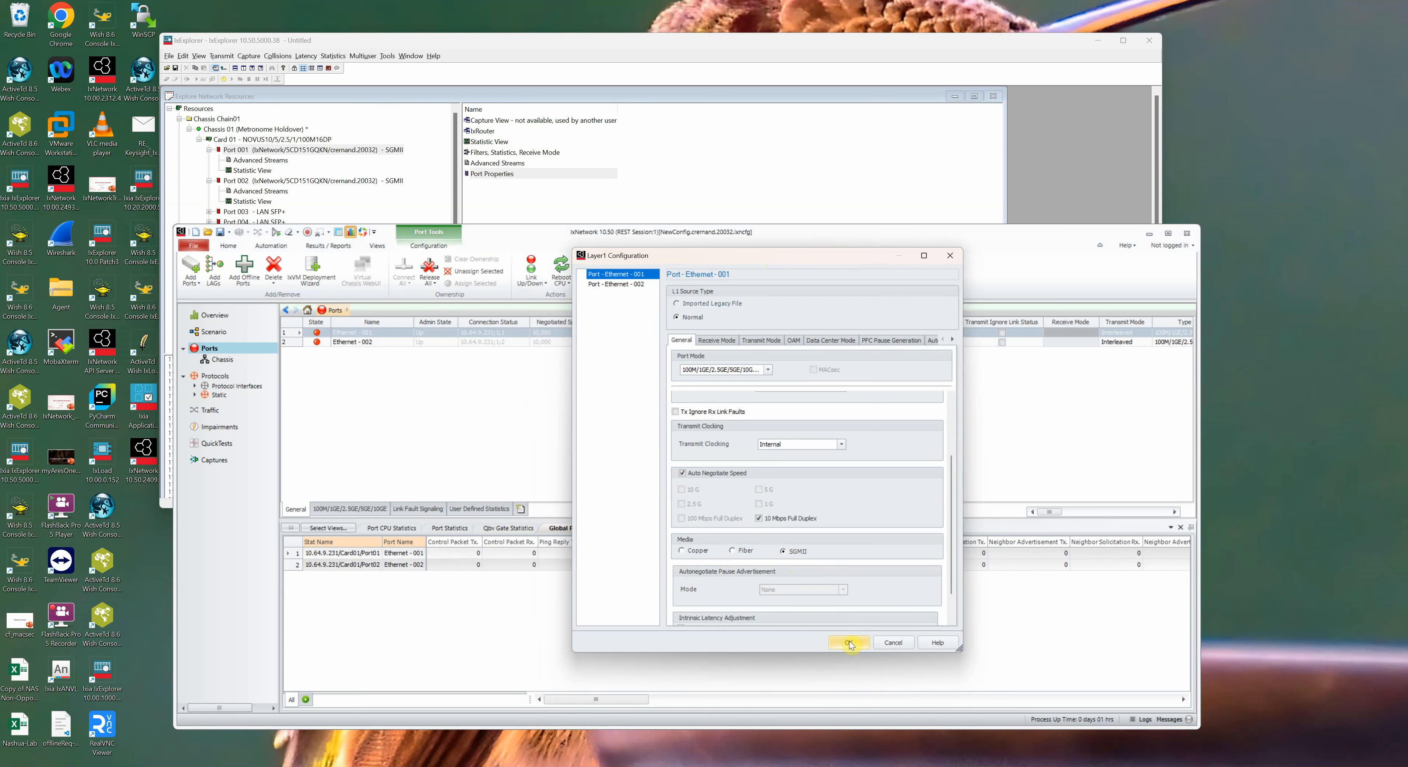
Set the media of port Ethernet - 002 to SGMII and apply the Layer 1 configuration
click(616, 284)
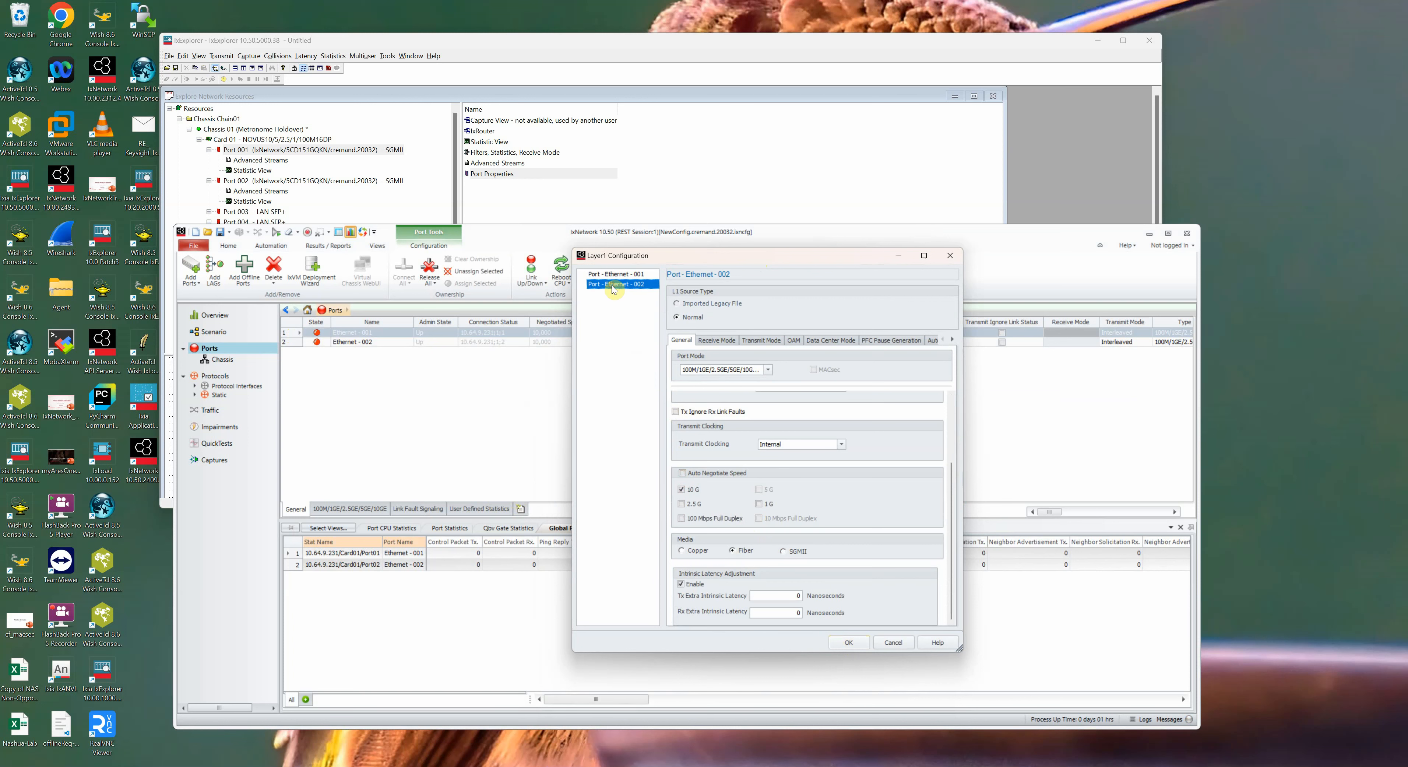
click(784, 550)
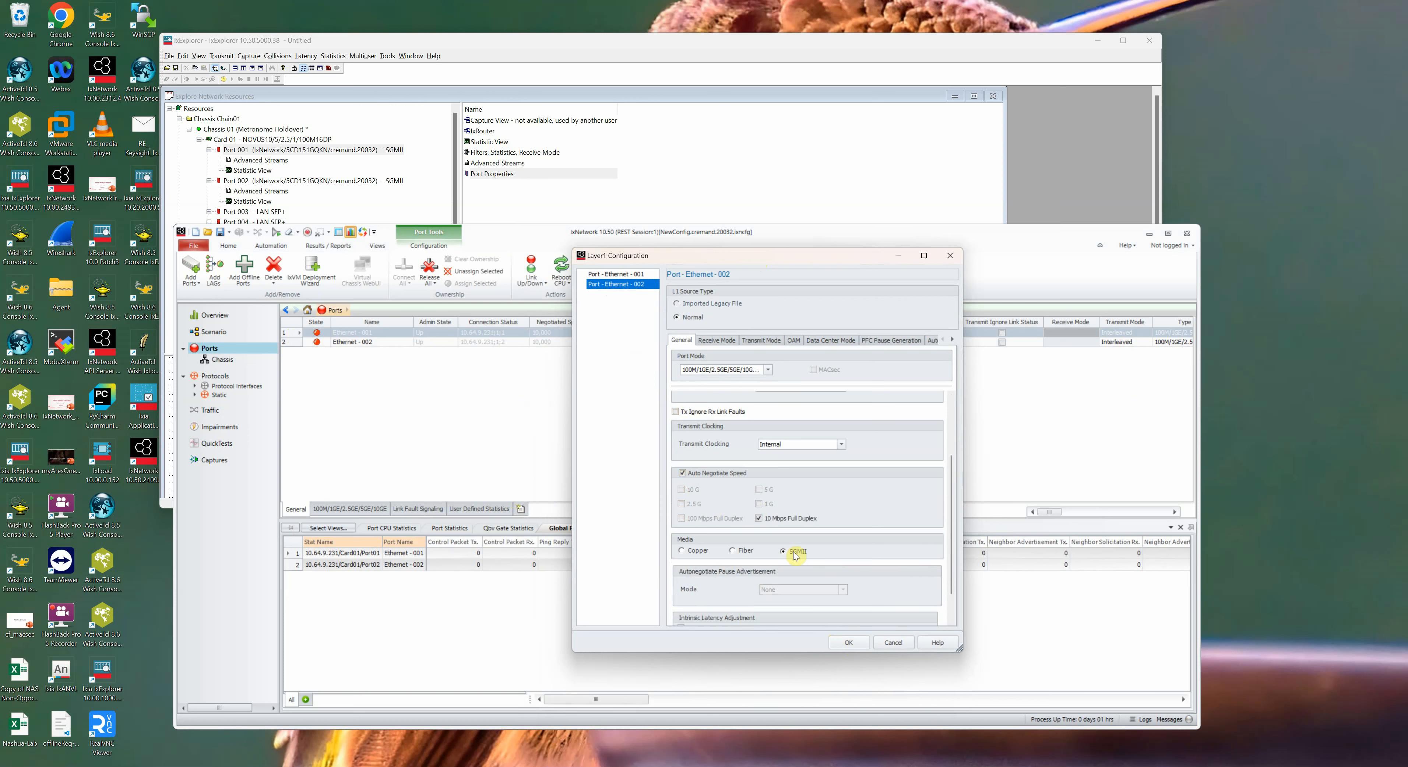
click(849, 642)
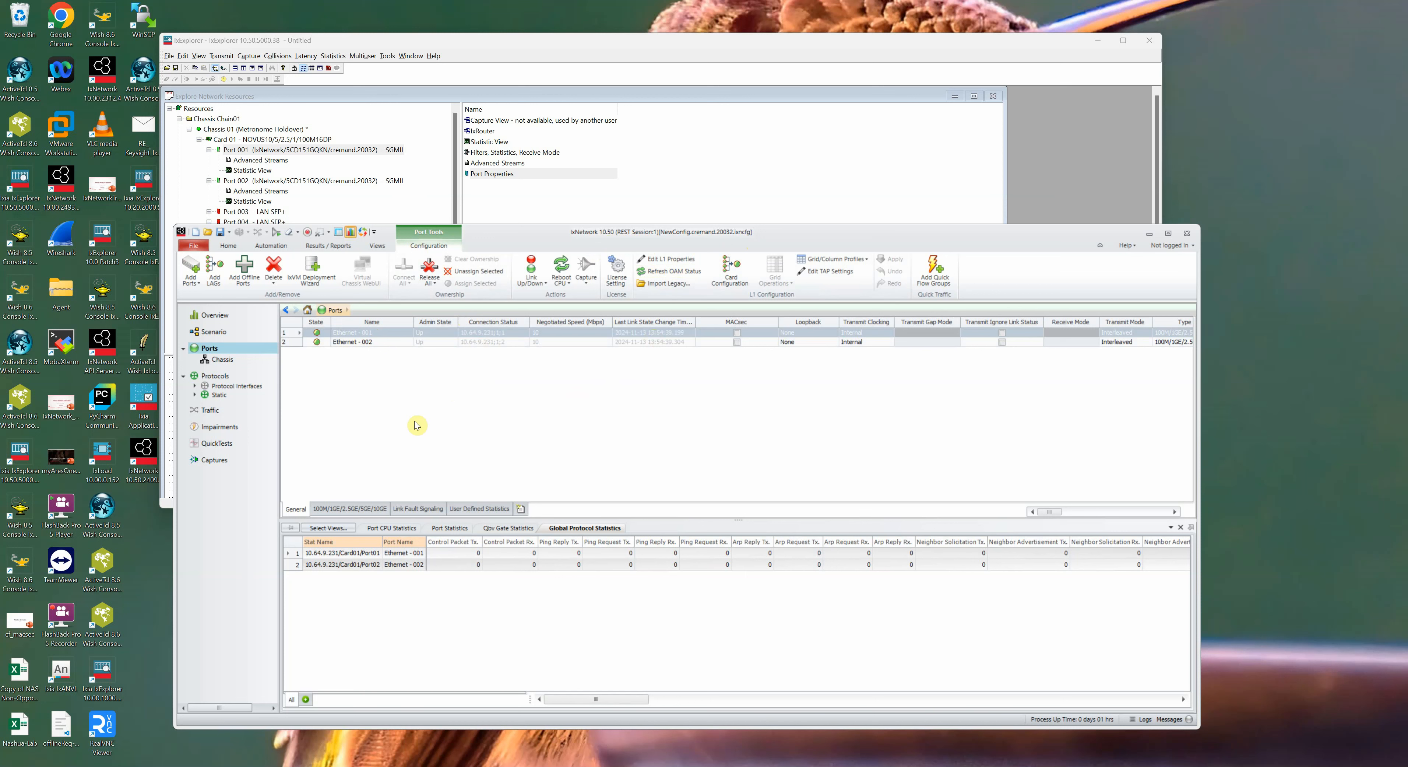
Check the speed and media settings of both ports, and inspect the port properties of Port 001 in IxExplorer
click(358, 508)
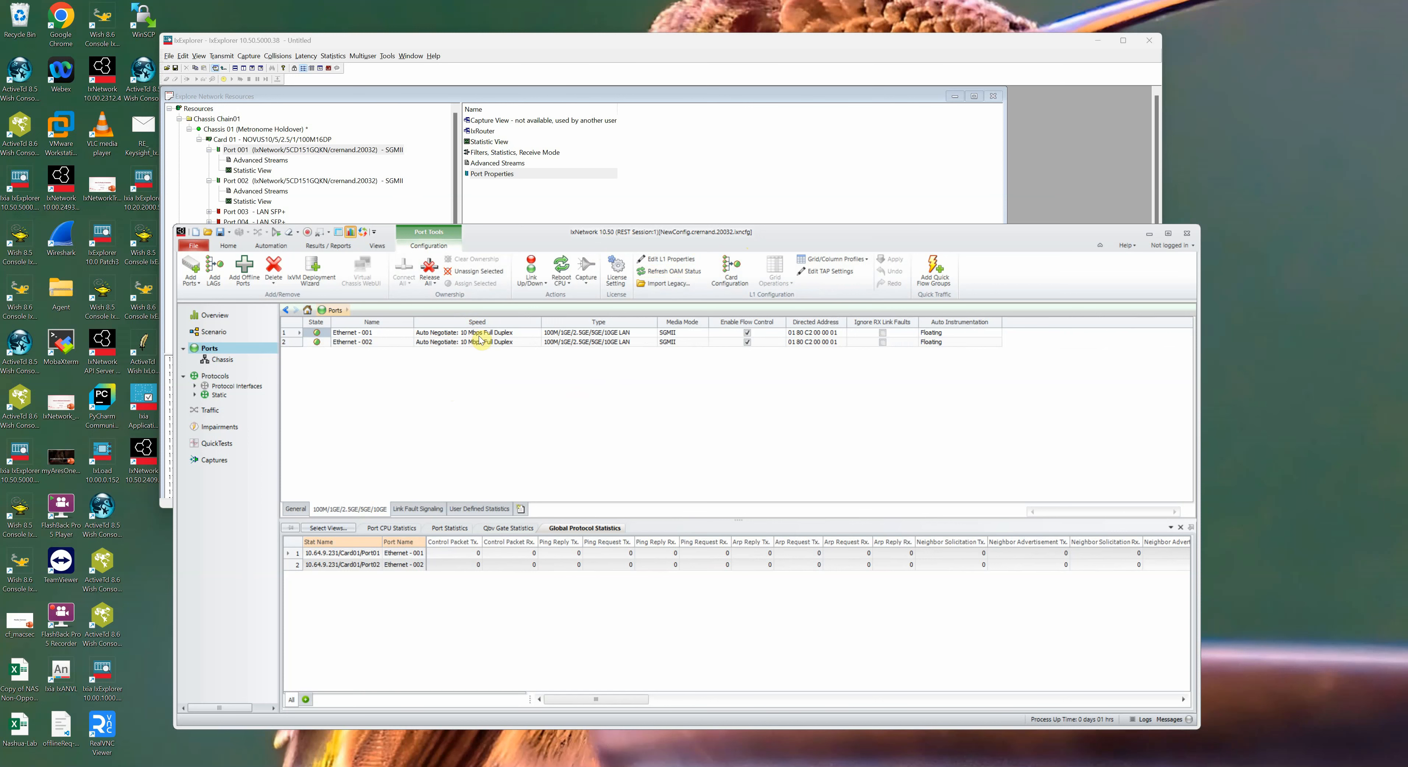
click(440, 37)
double_click(492, 174)
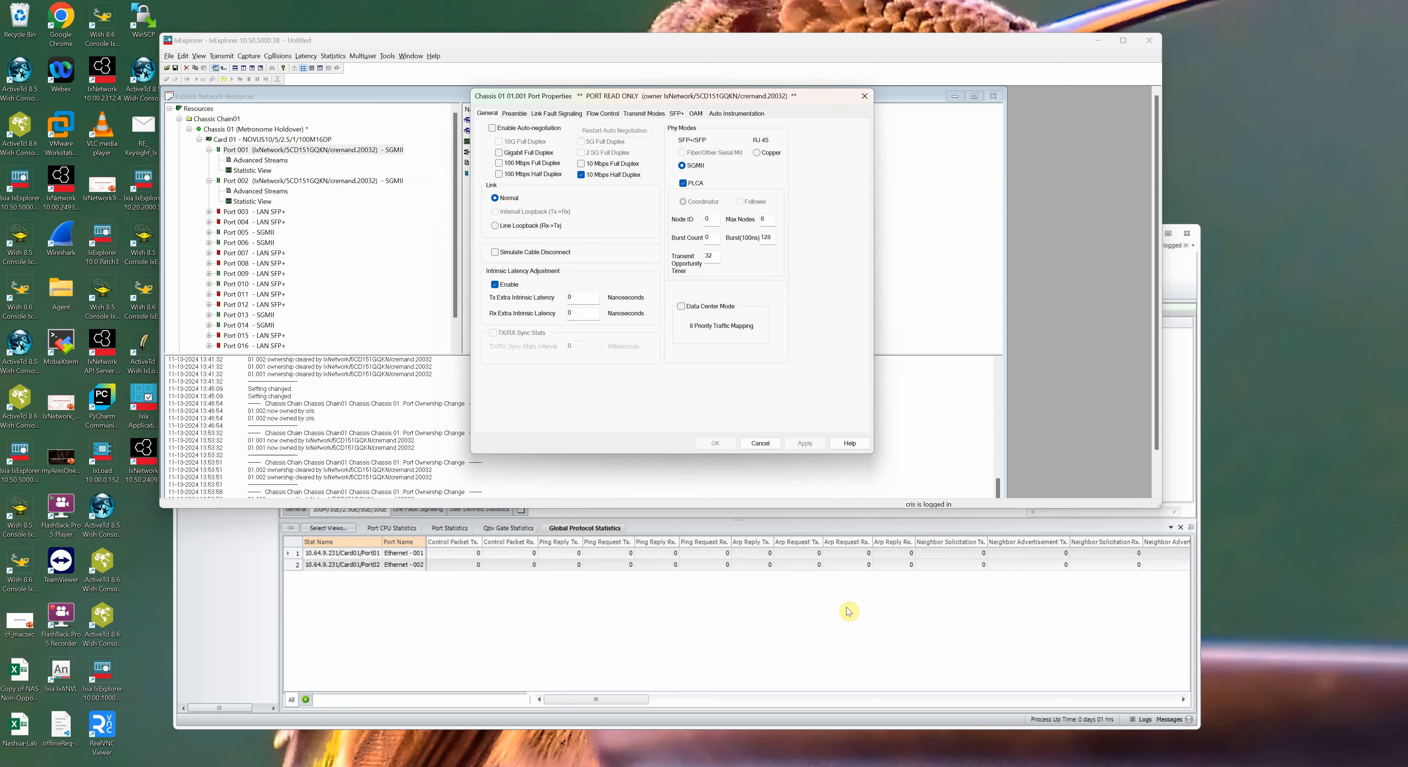
click(311, 182)
click(766, 445)
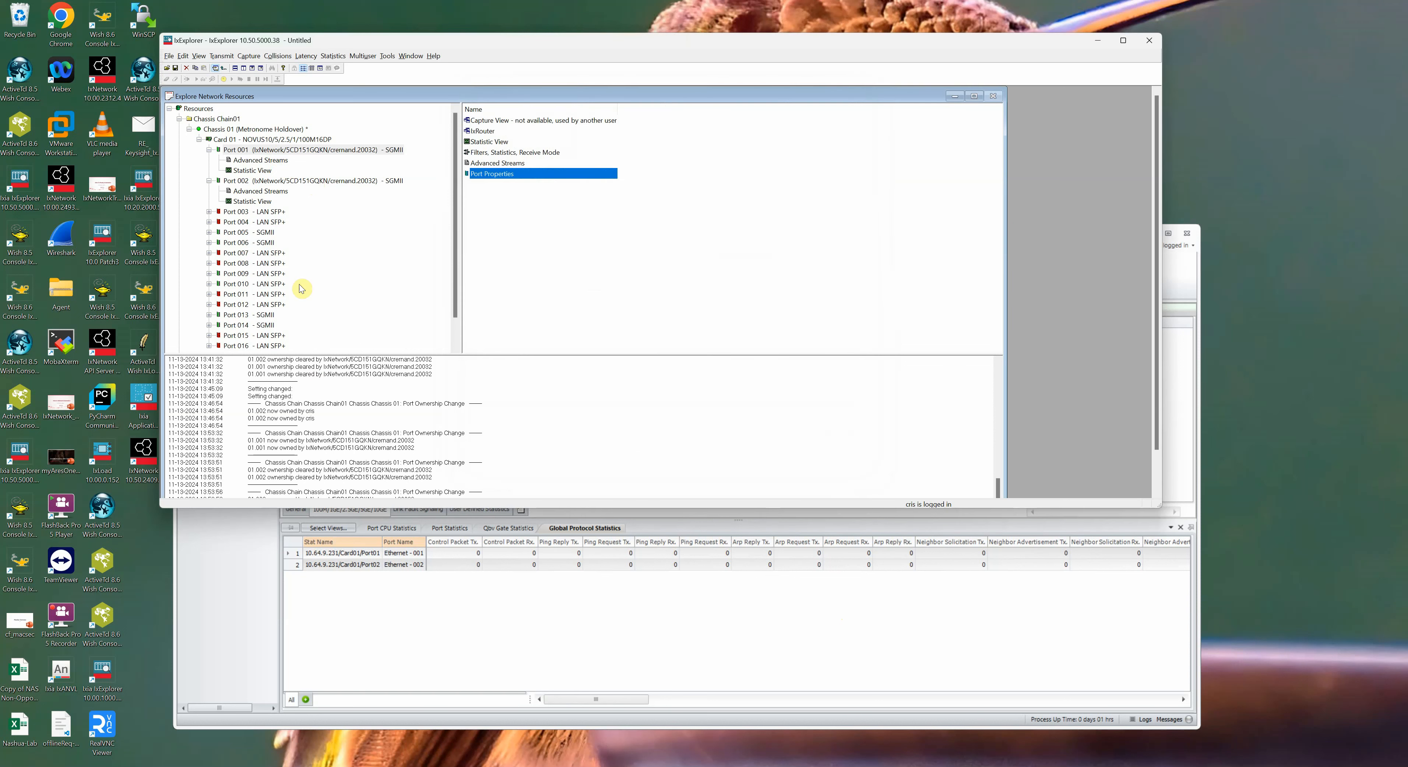
Inspect the speed, SGMII and PLCA settings in the port properties of Port 002
click(276, 182)
double_click(493, 174)
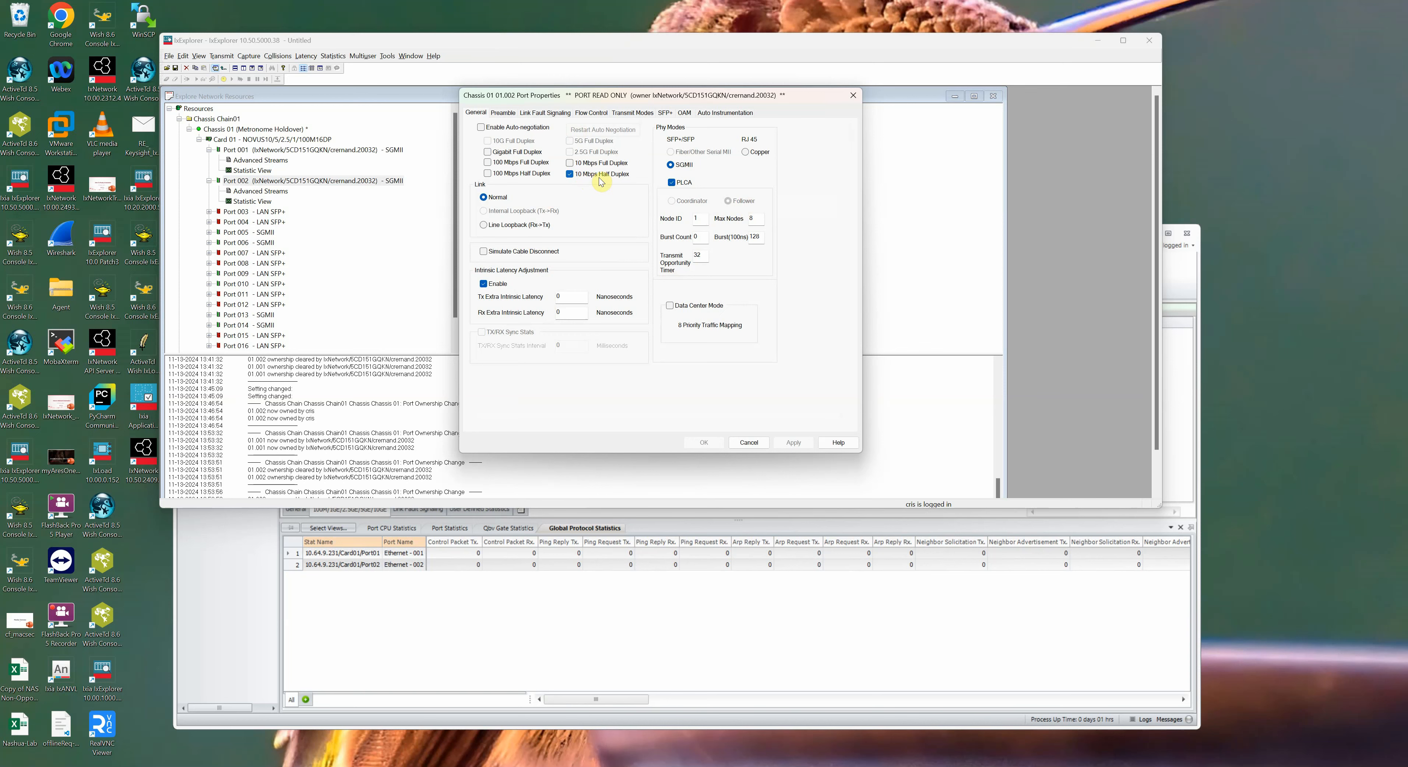
click(741, 436)
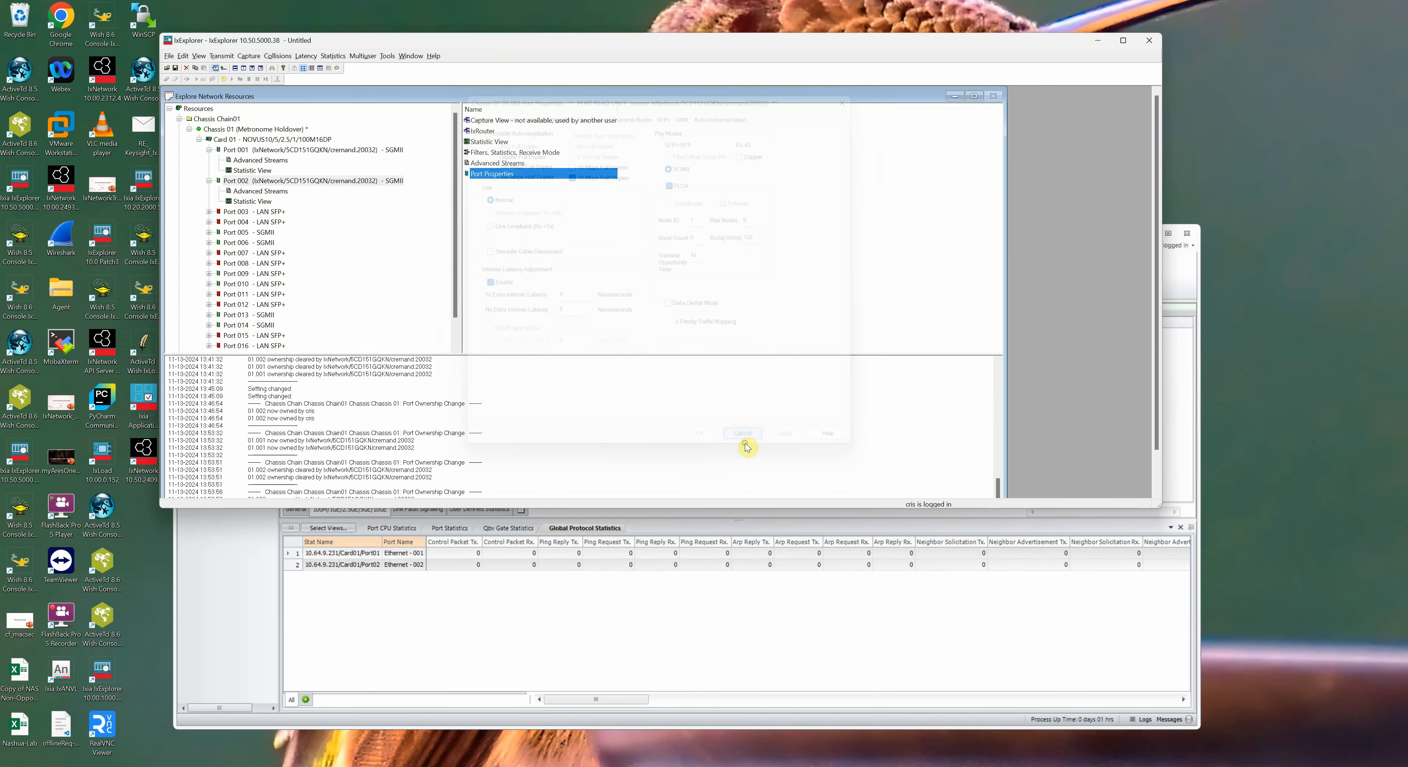
Switch back to IxNetwork and create a scenario topology using port Ethernet - 001 with the NextGen IPv4 protocol
click(658, 601)
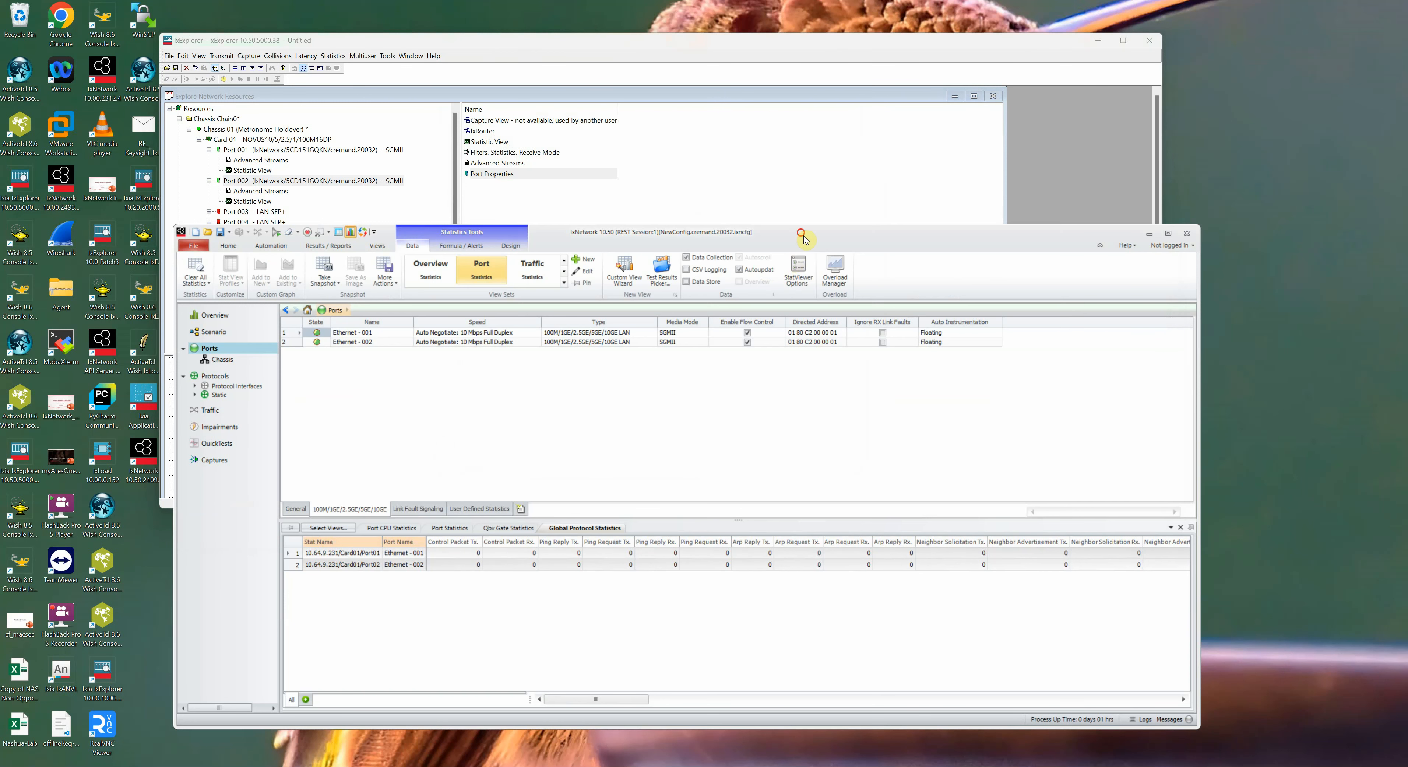
drag(804, 237, 742, 136)
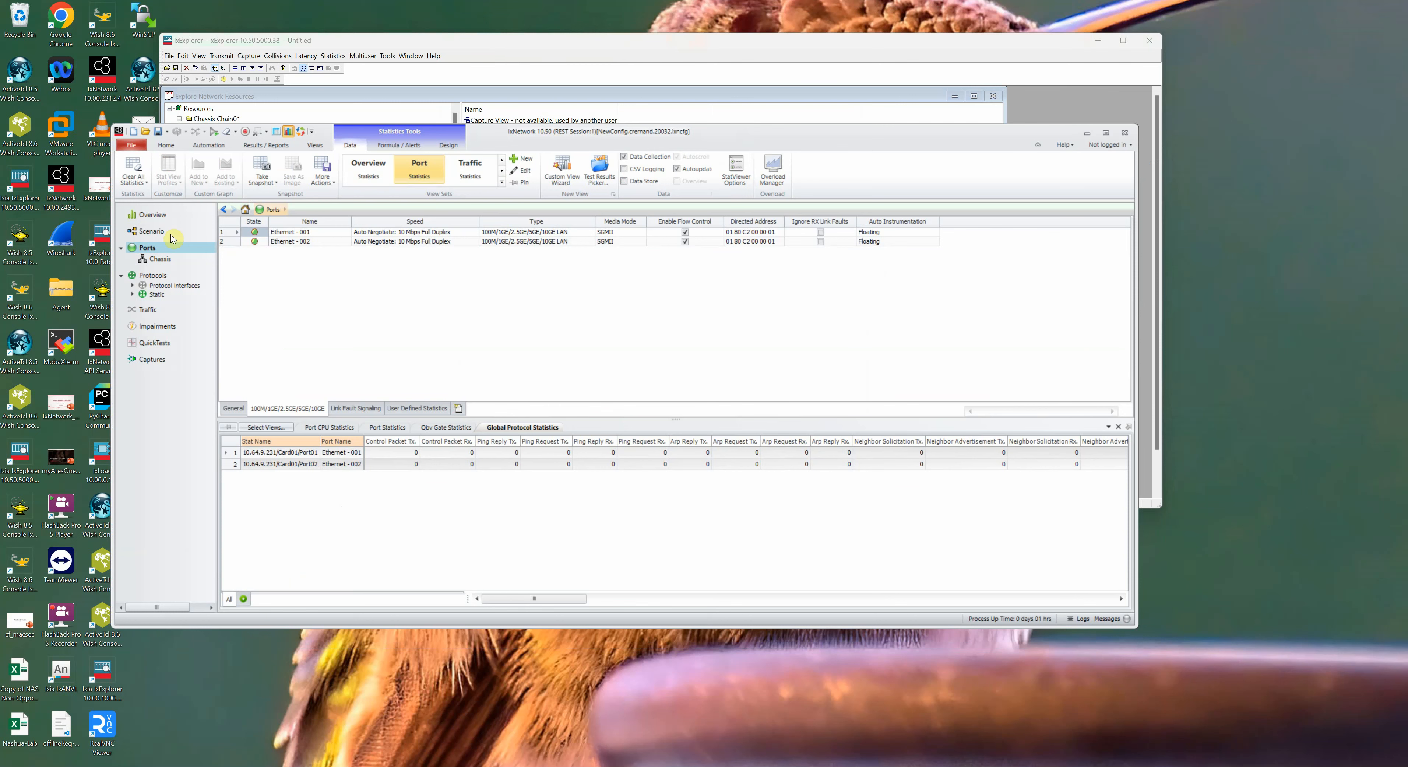
click(153, 231)
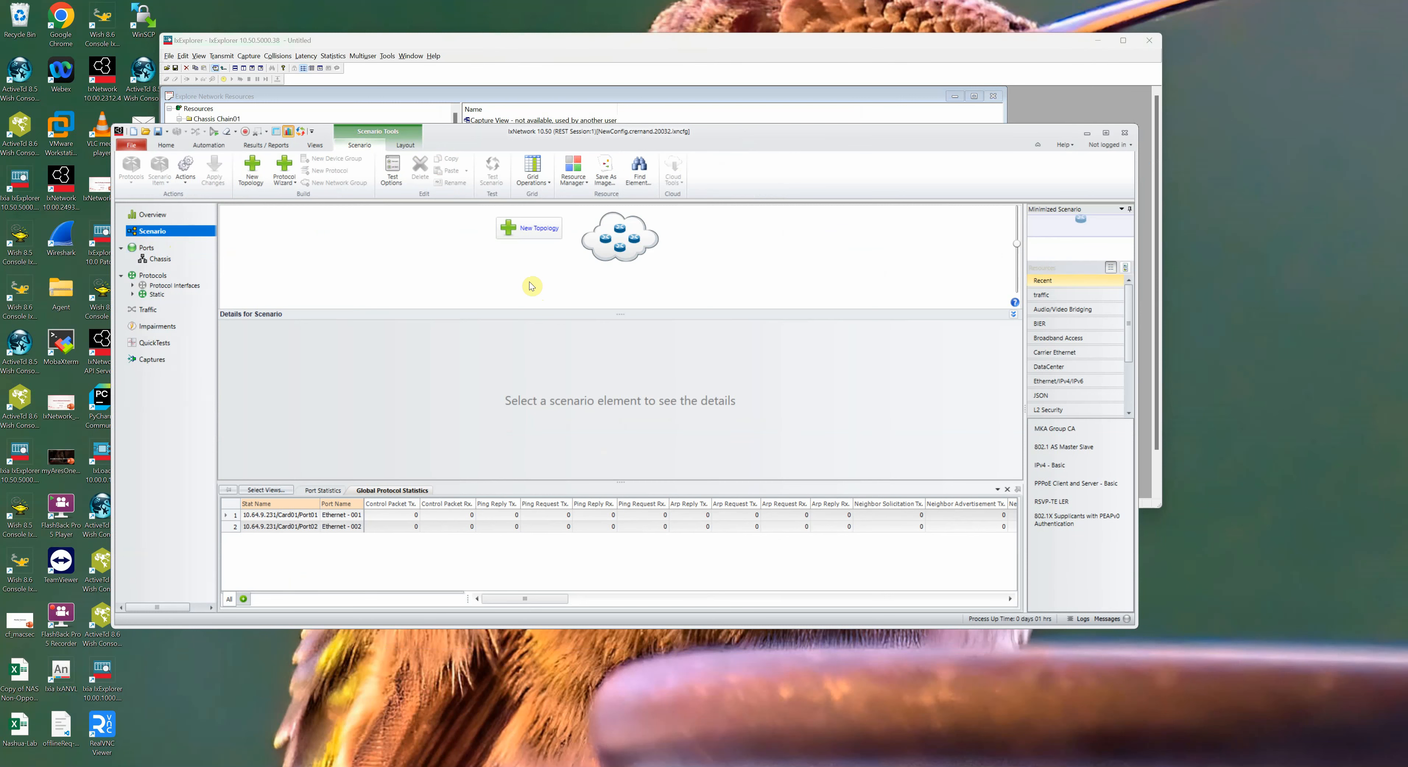
click(524, 228)
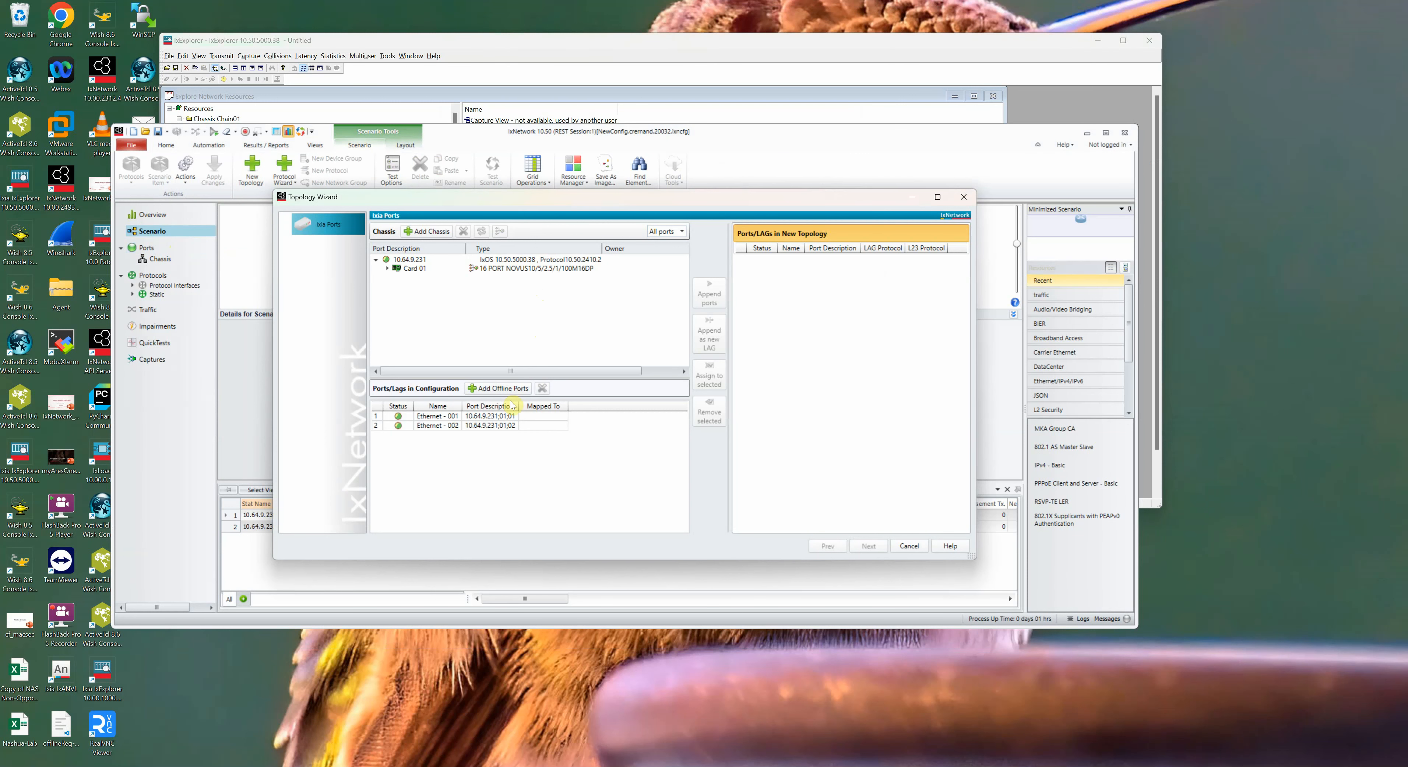
click(435, 416)
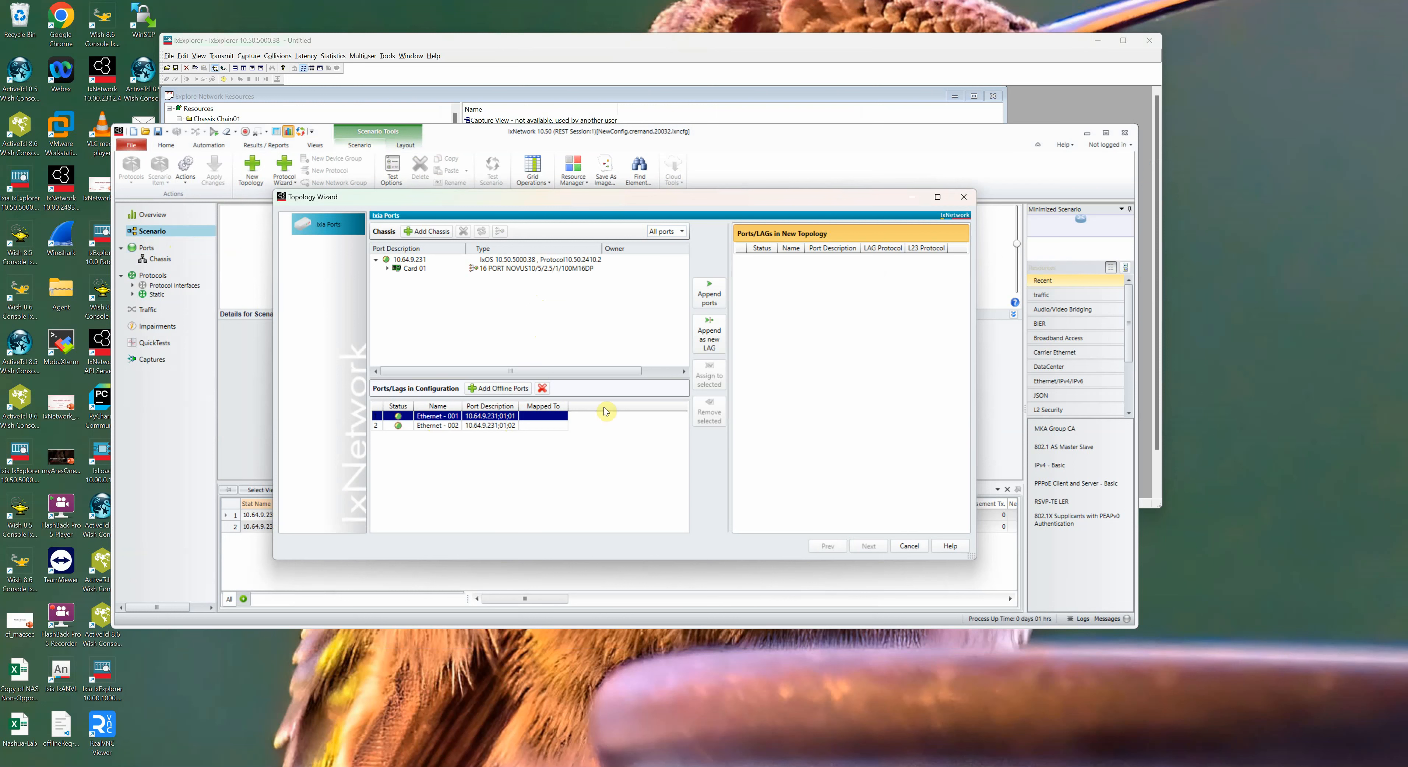
click(709, 295)
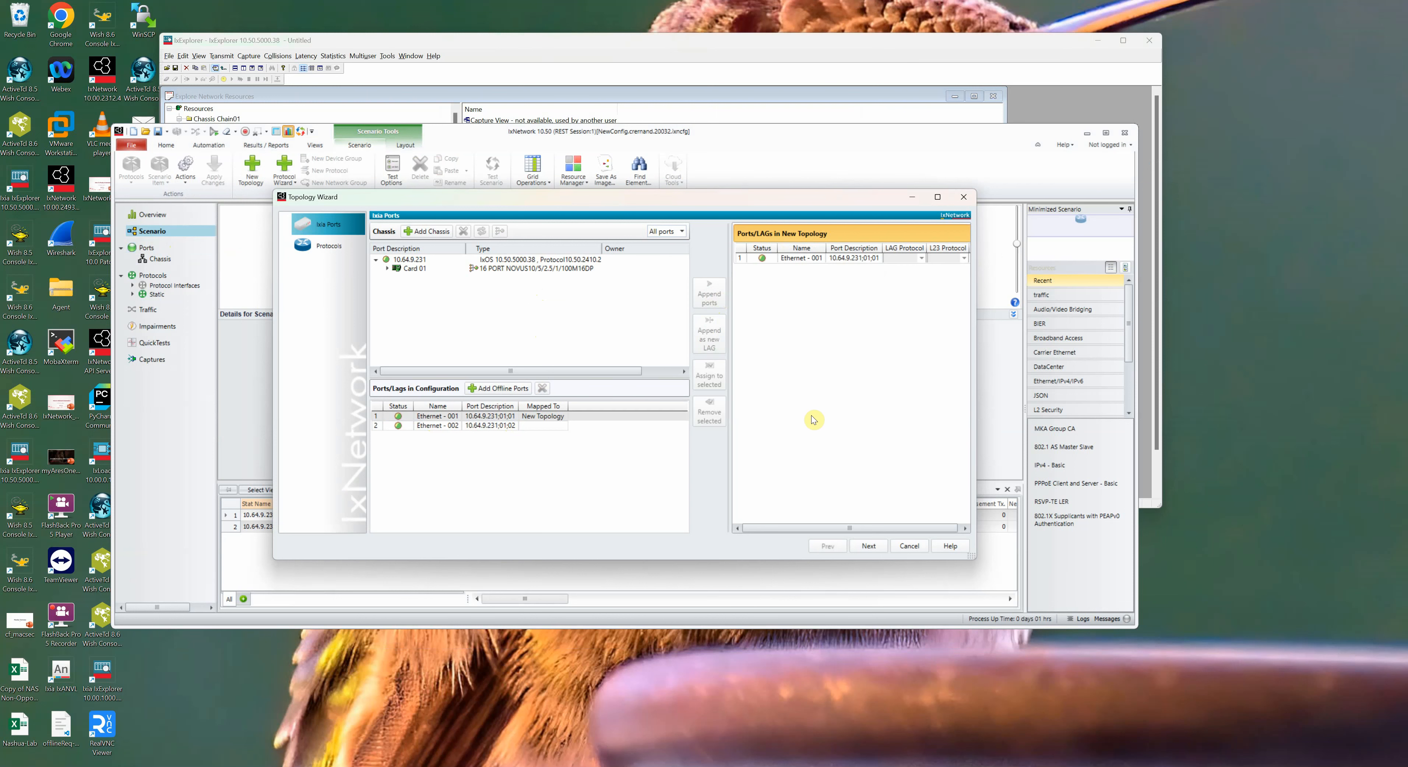
click(869, 545)
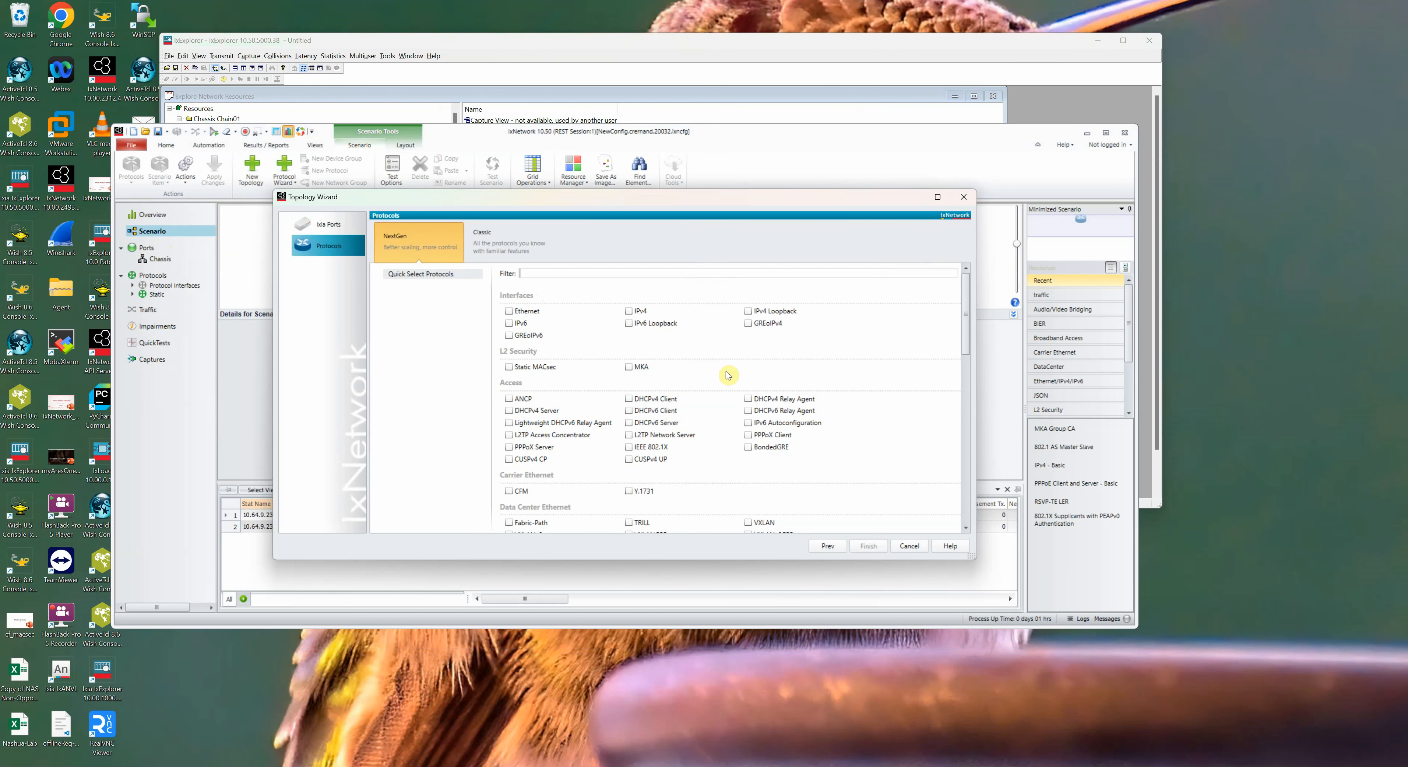
click(629, 310)
click(869, 545)
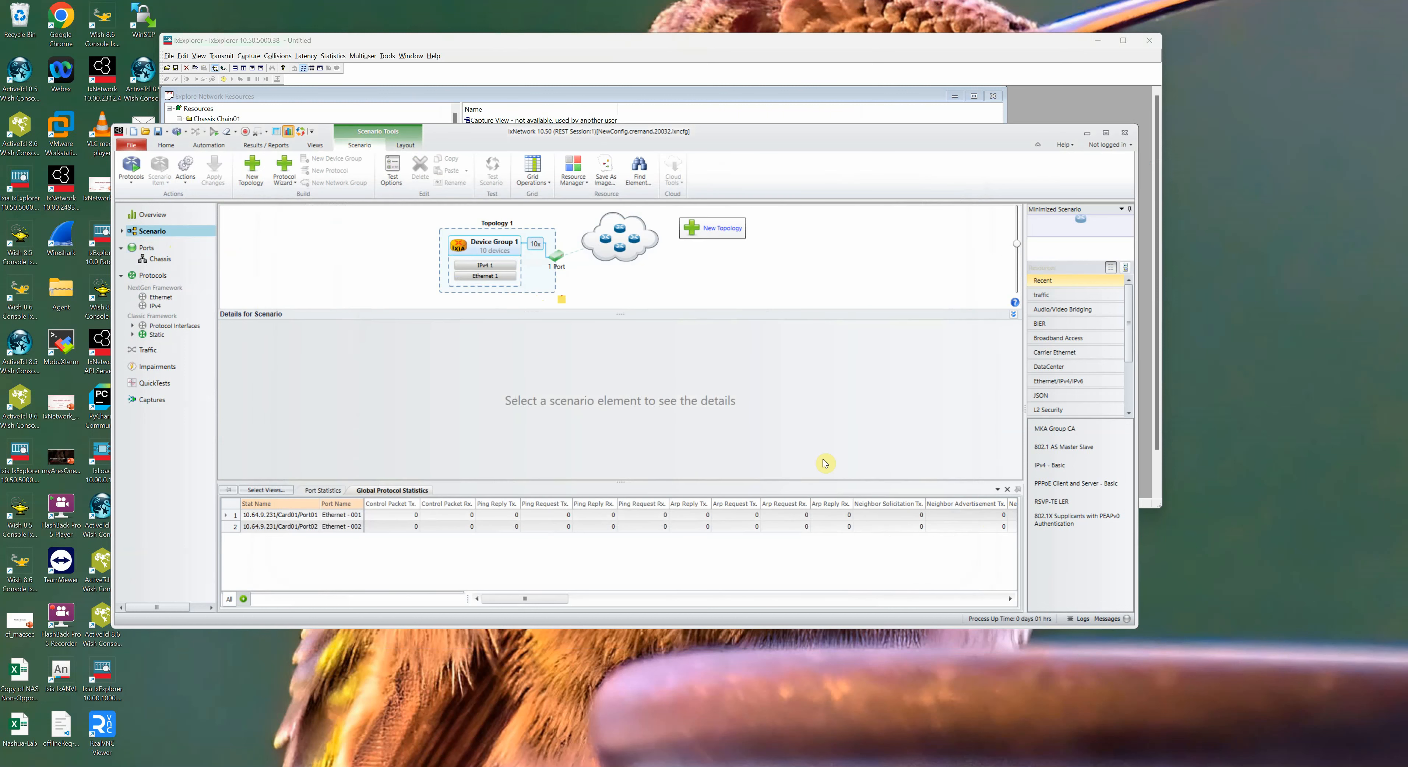
Examine the Ethernet 1 and IPv4 1 protocol details of Device Group 1 in Topology 1
drag(607, 314, 608, 347)
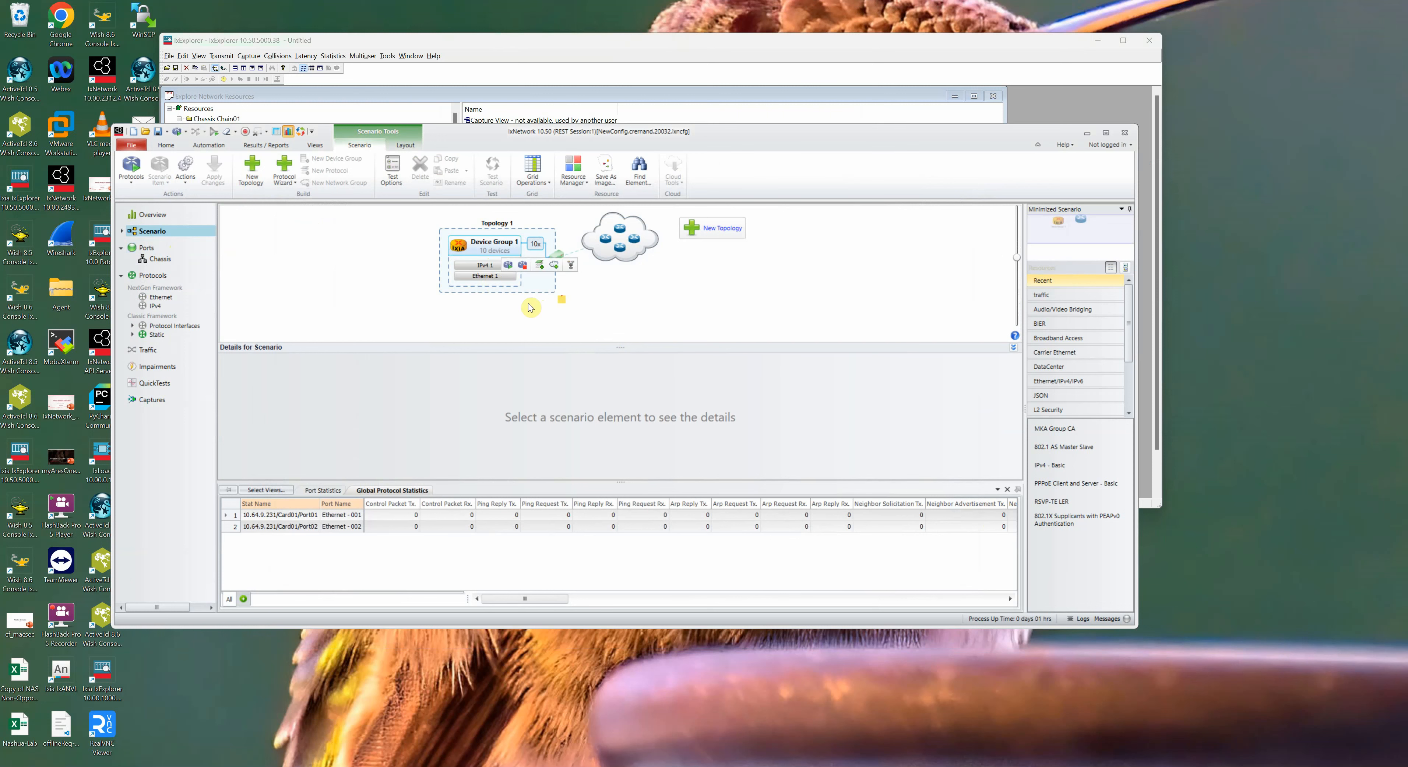
mouse_move(482, 280)
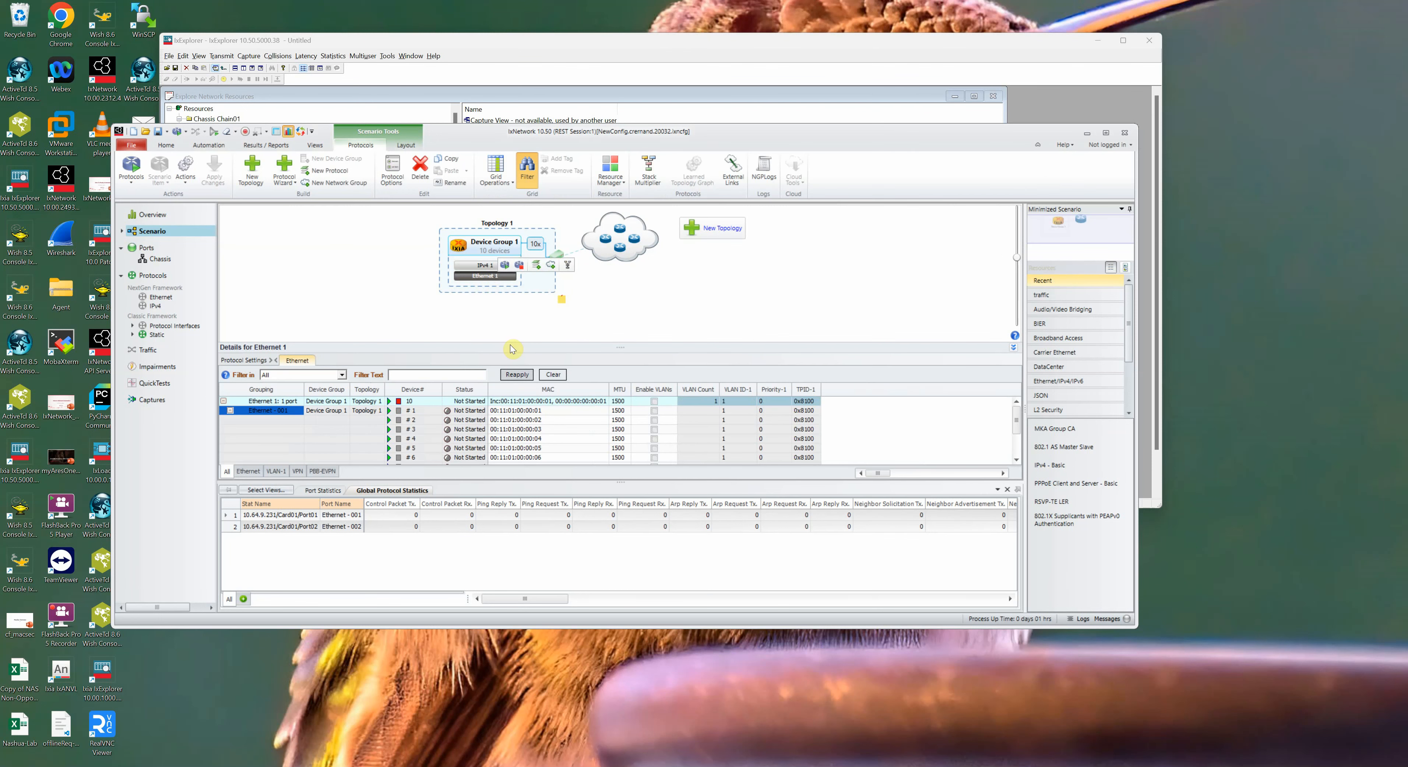
drag(621, 347, 616, 328)
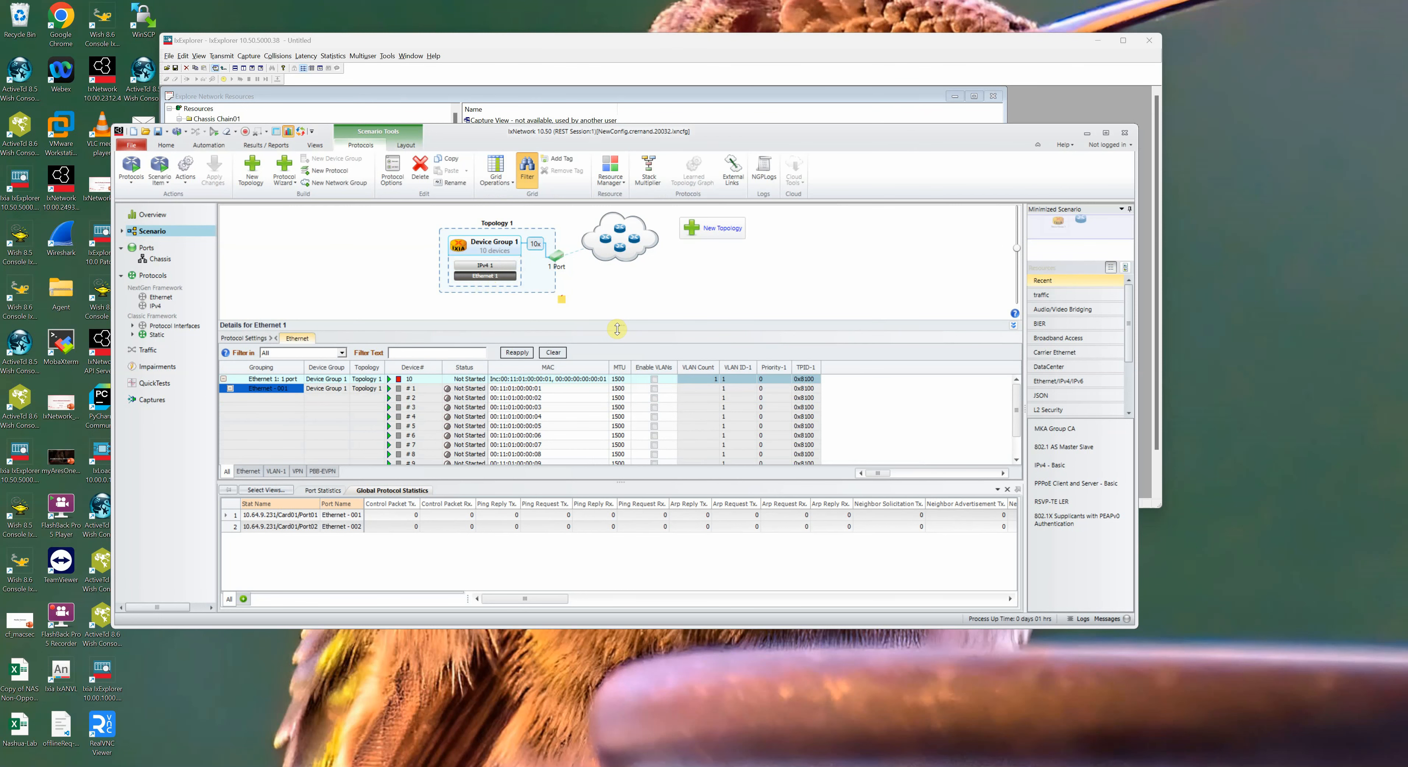
click(485, 265)
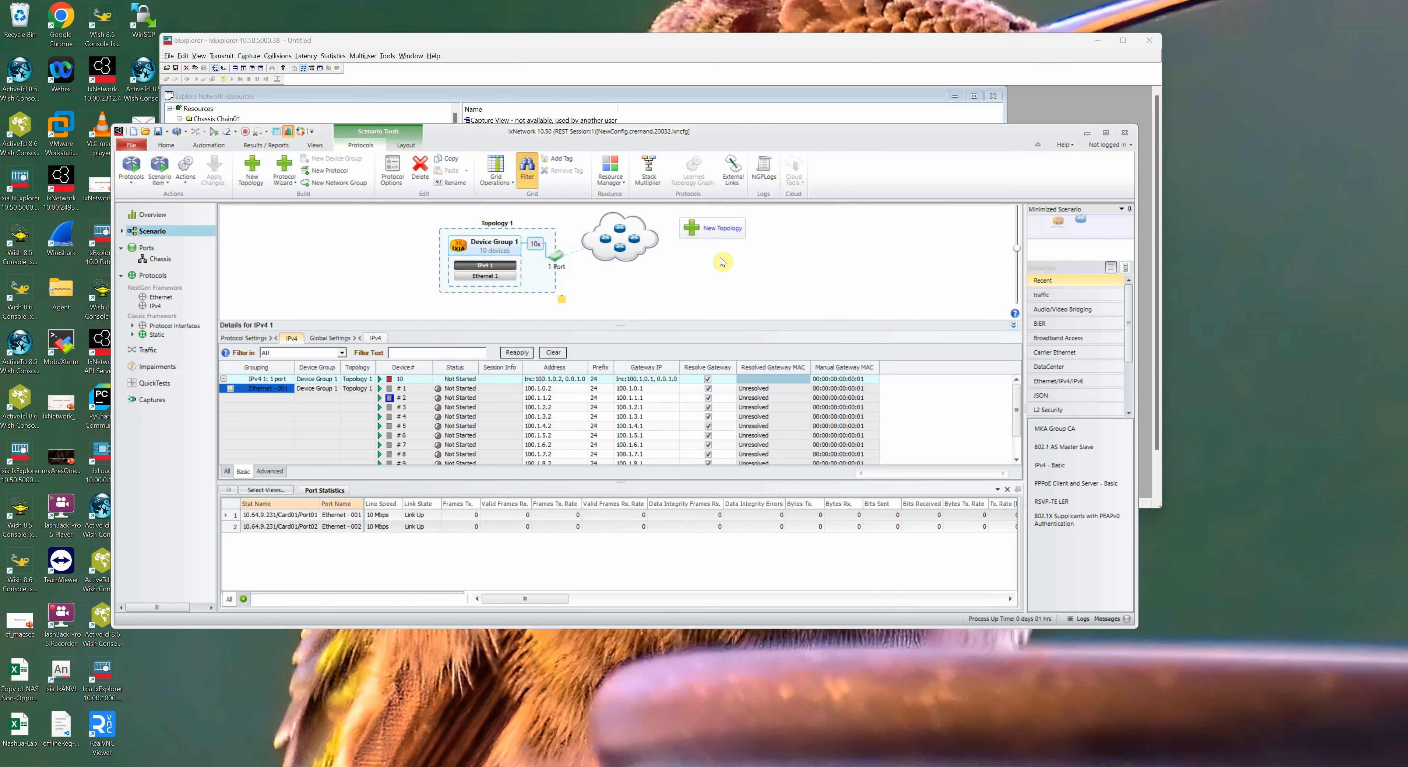
Set the IPv4 1 address pattern to increment from 172.16.0.1 with a step of 0.0.0.1
click(563, 379)
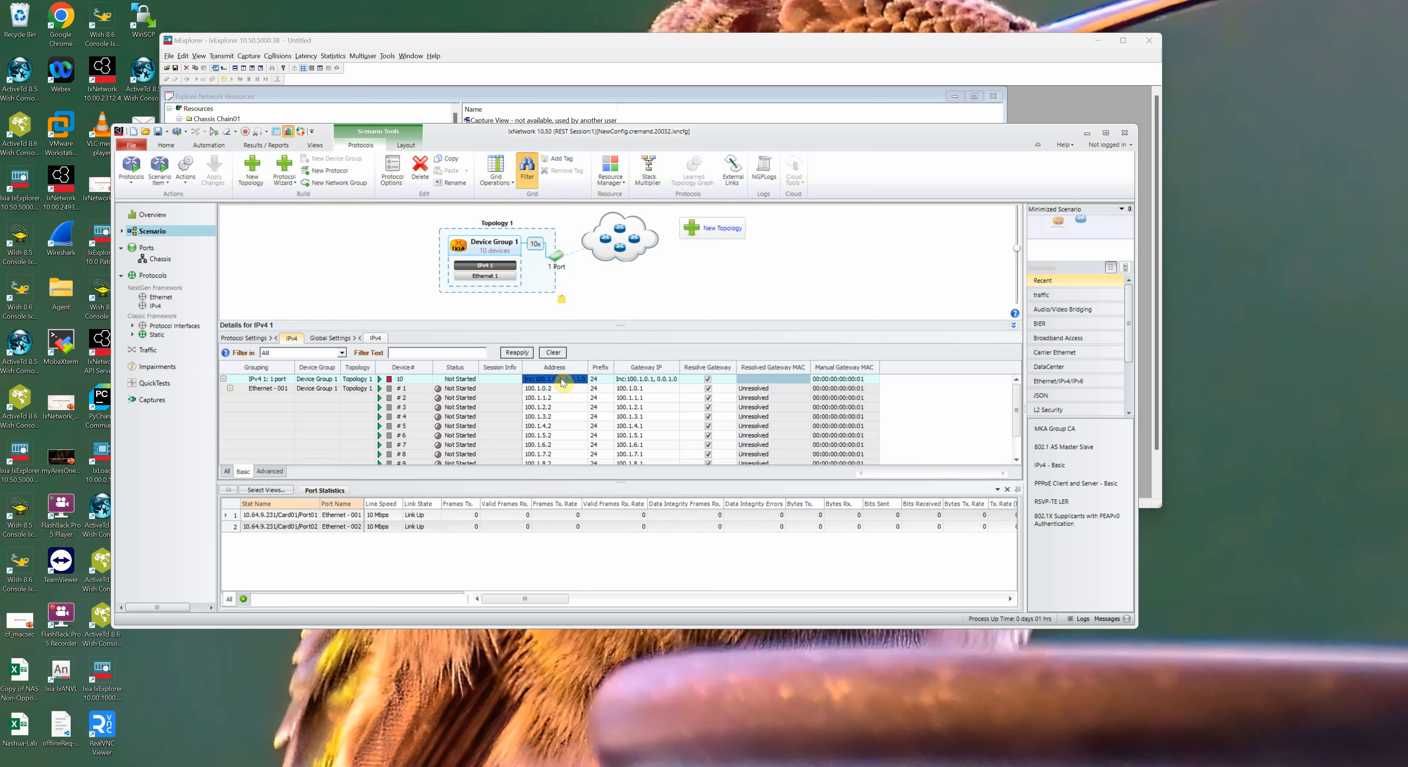
click(582, 379)
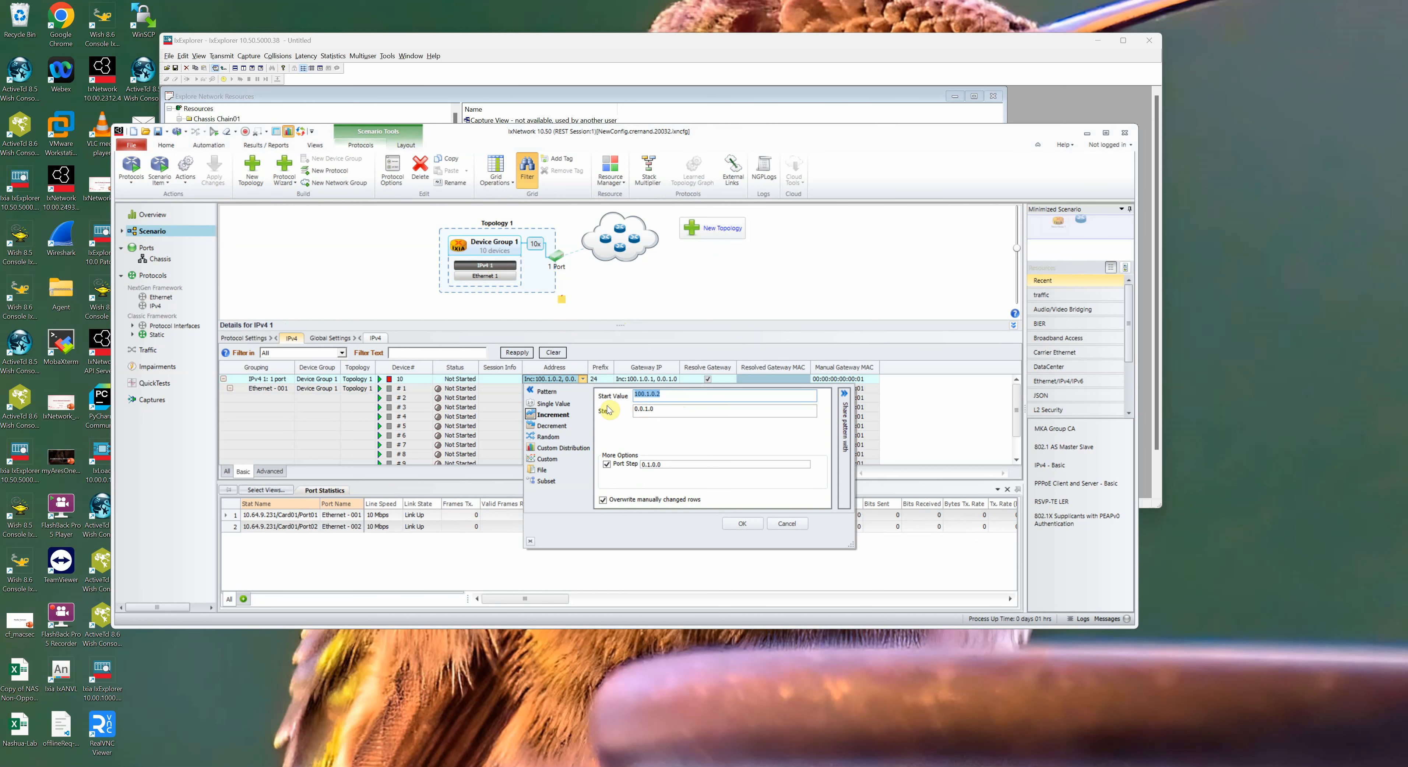
text(172.1)
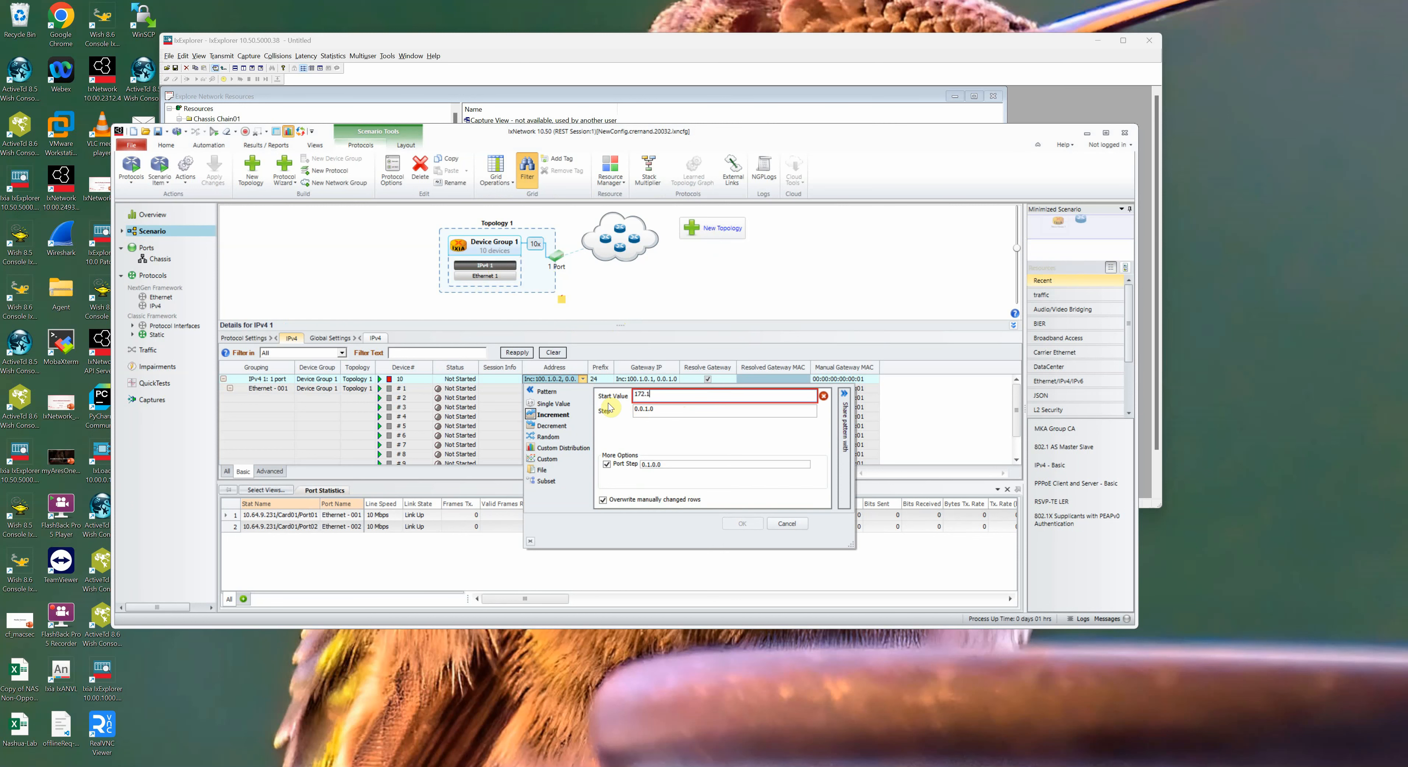
text(6.0.1)
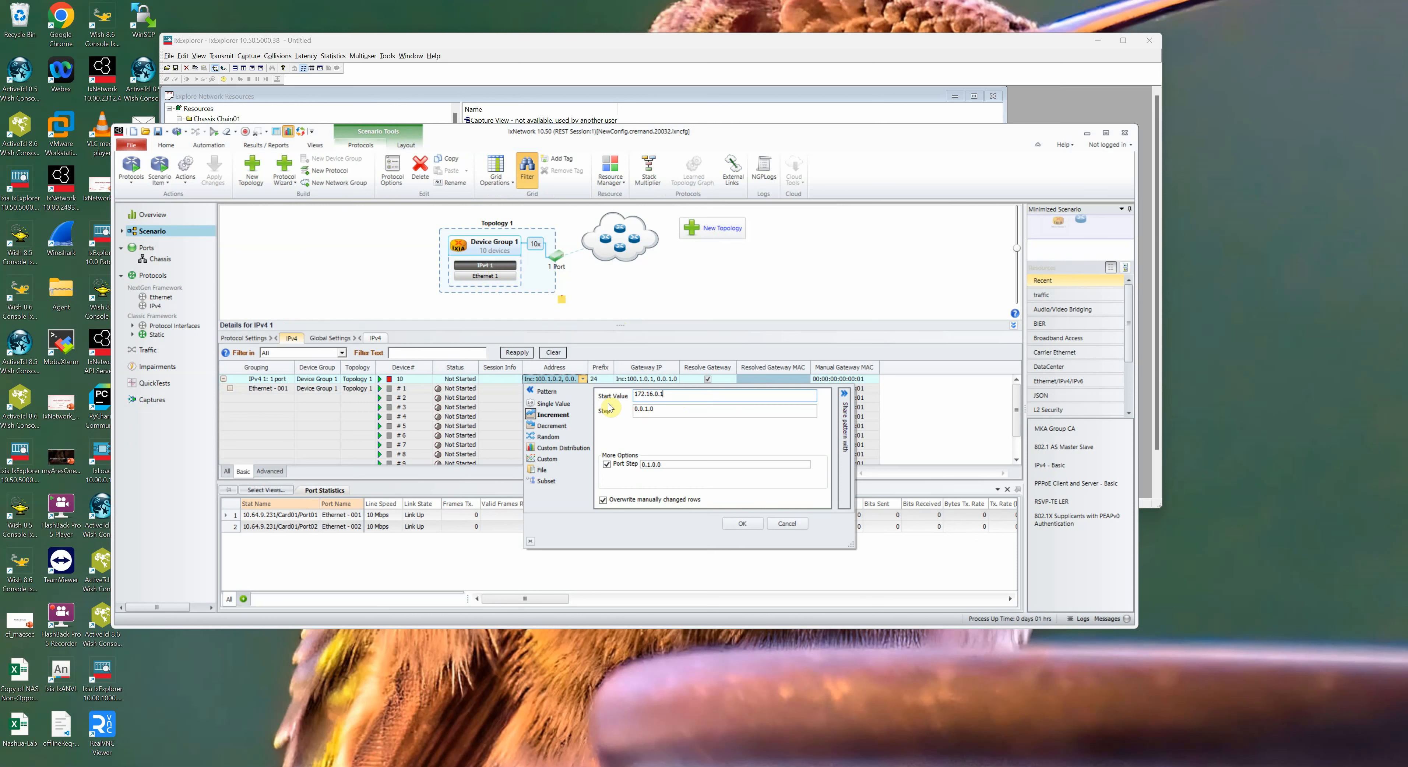
click(670, 410)
key(BackSpace)
text(0.)
click(742, 521)
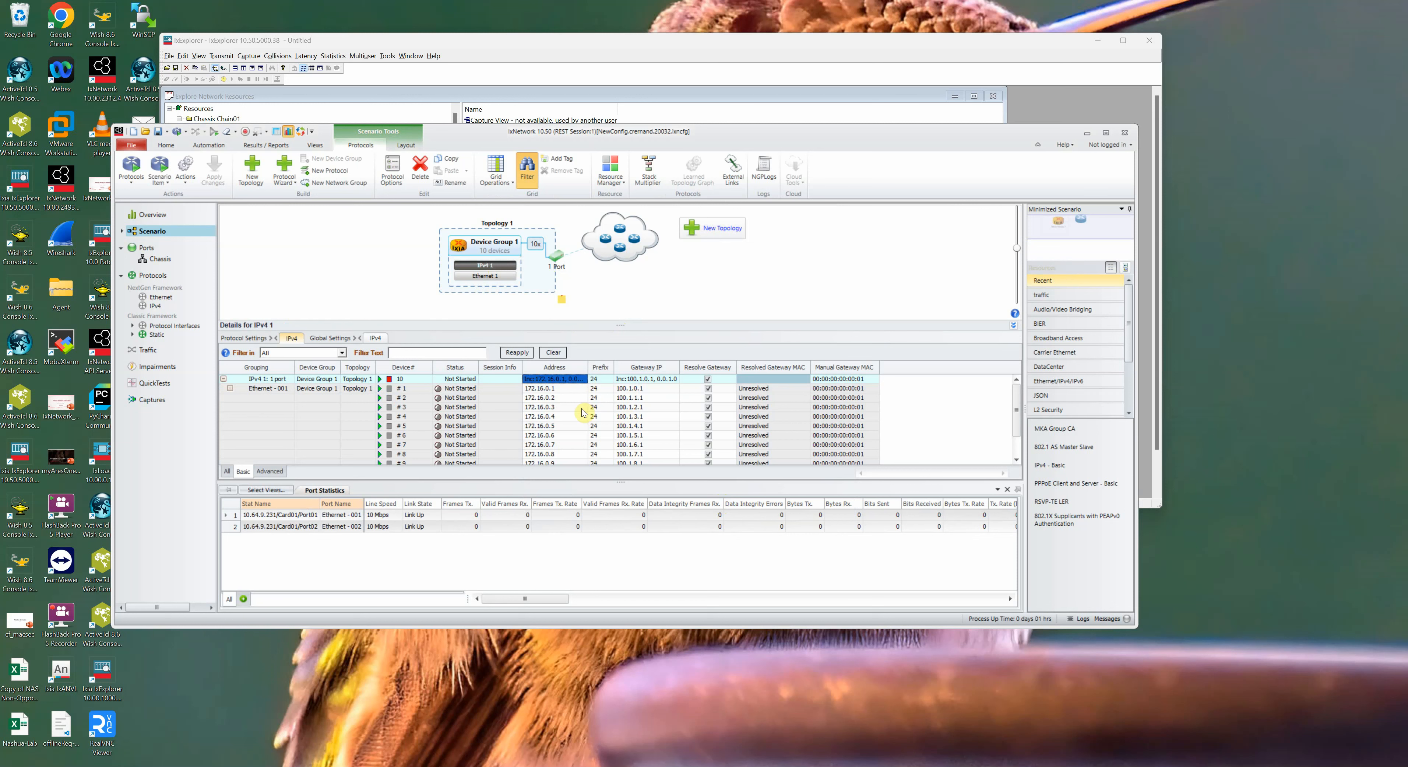
Set the IPv4 1 prefix to 16 for all devices of Device Group 1
click(607, 379)
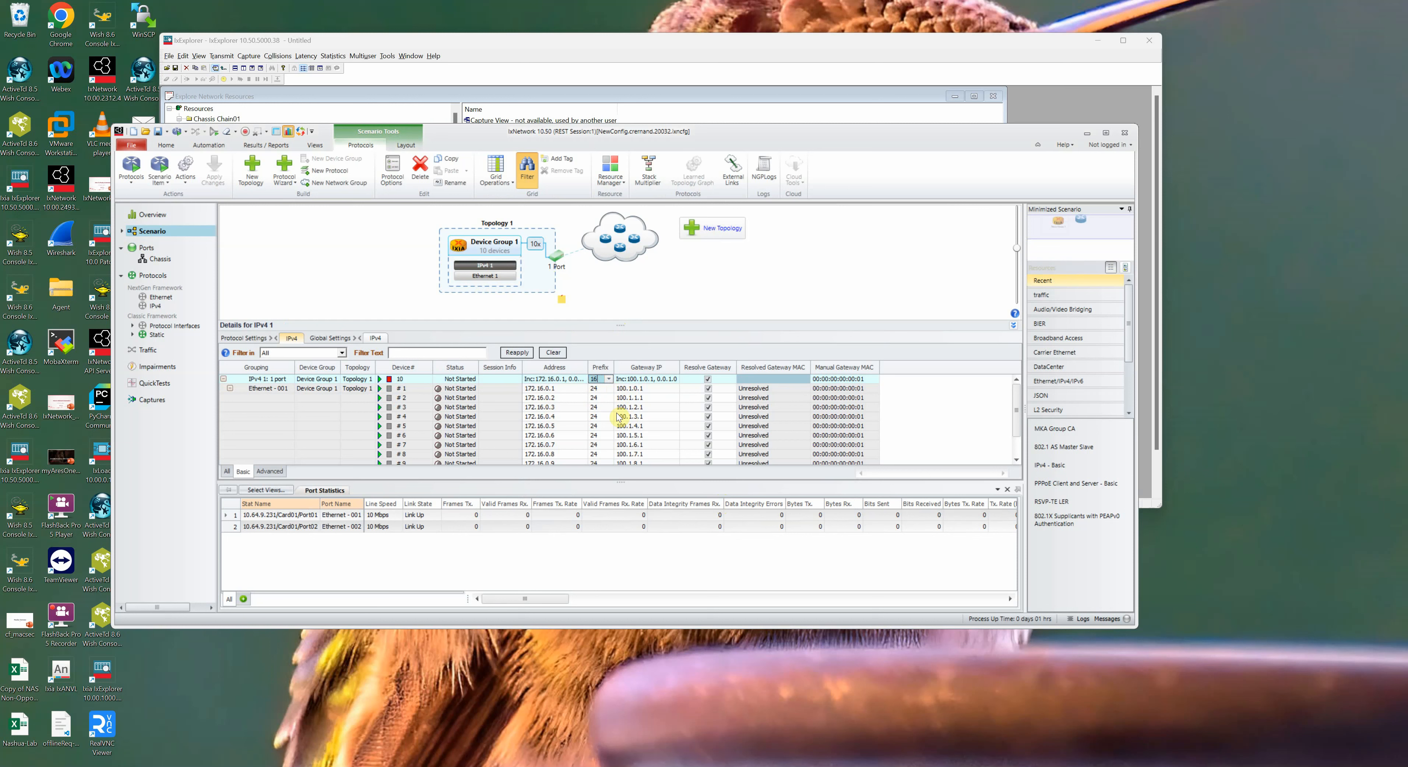
text(16)
click(601, 407)
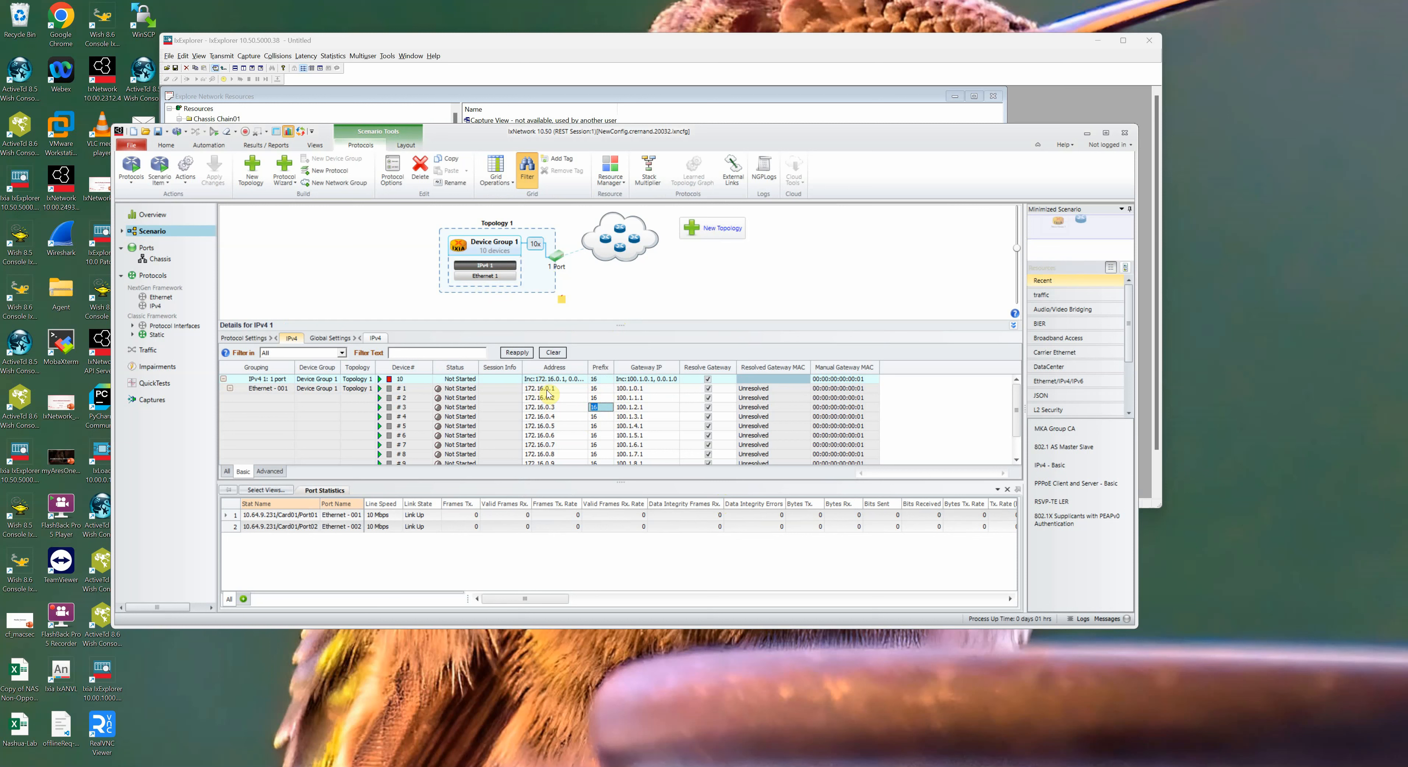
Set the start value of the IPv4 1 gateway IP increment pattern to 172.16.1.1
click(645, 379)
click(675, 379)
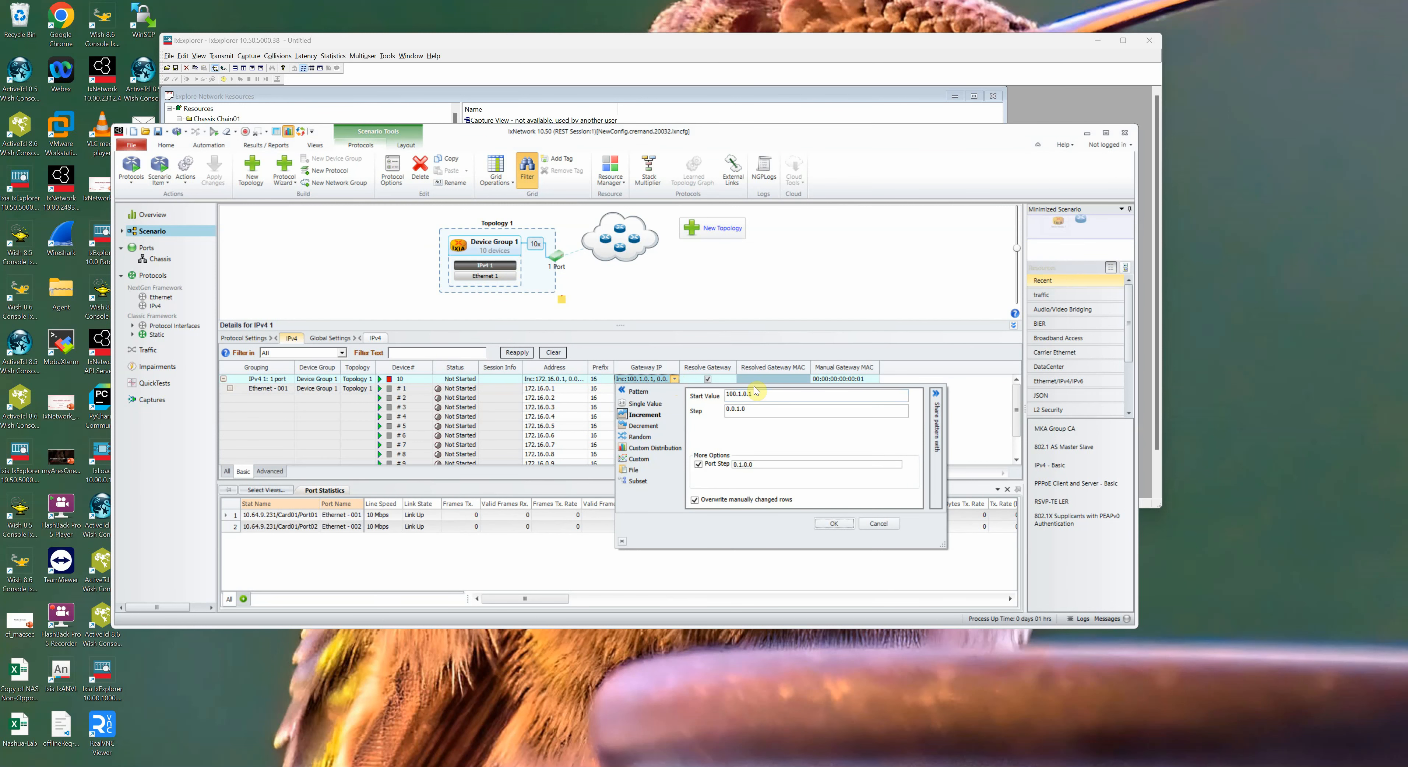
drag(768, 390, 737, 392)
text(172)
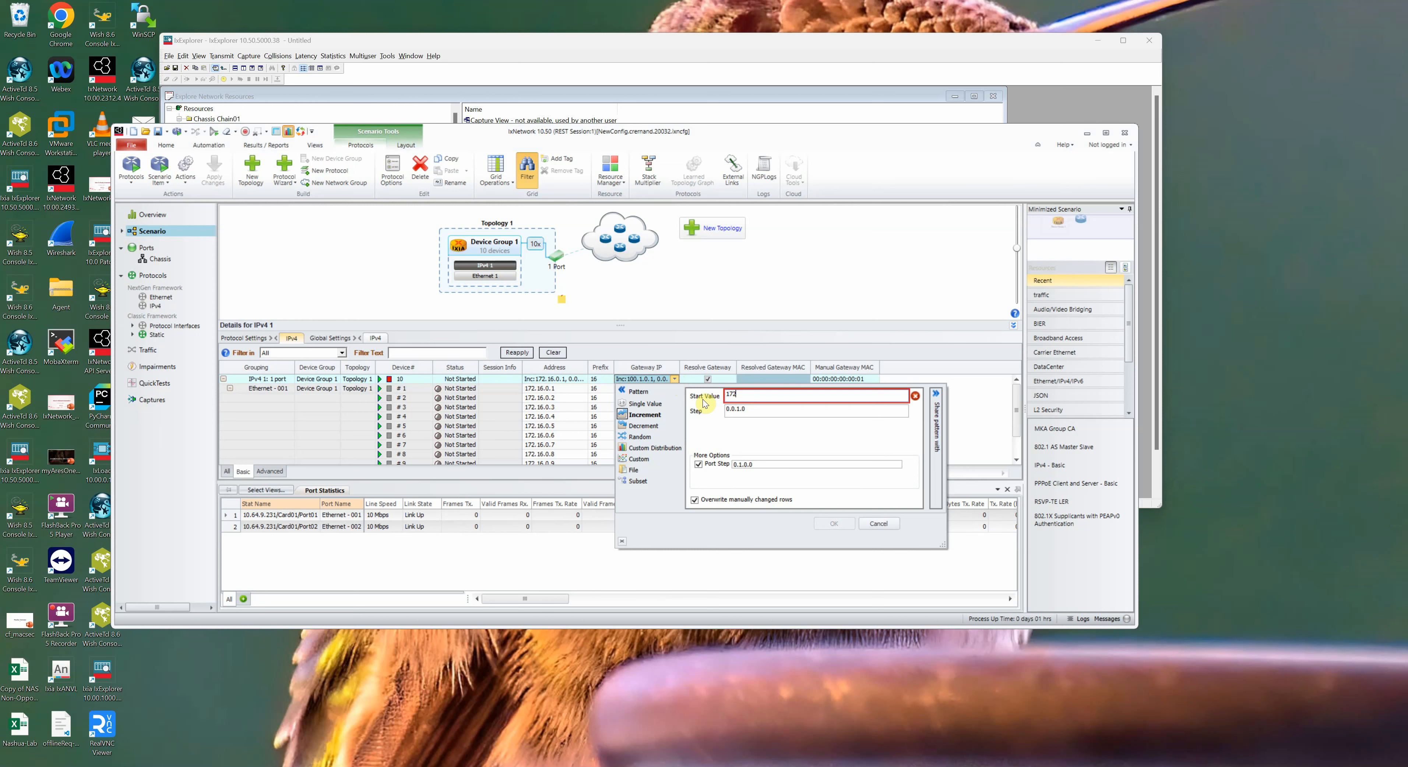
text(.16.1.1)
click(841, 525)
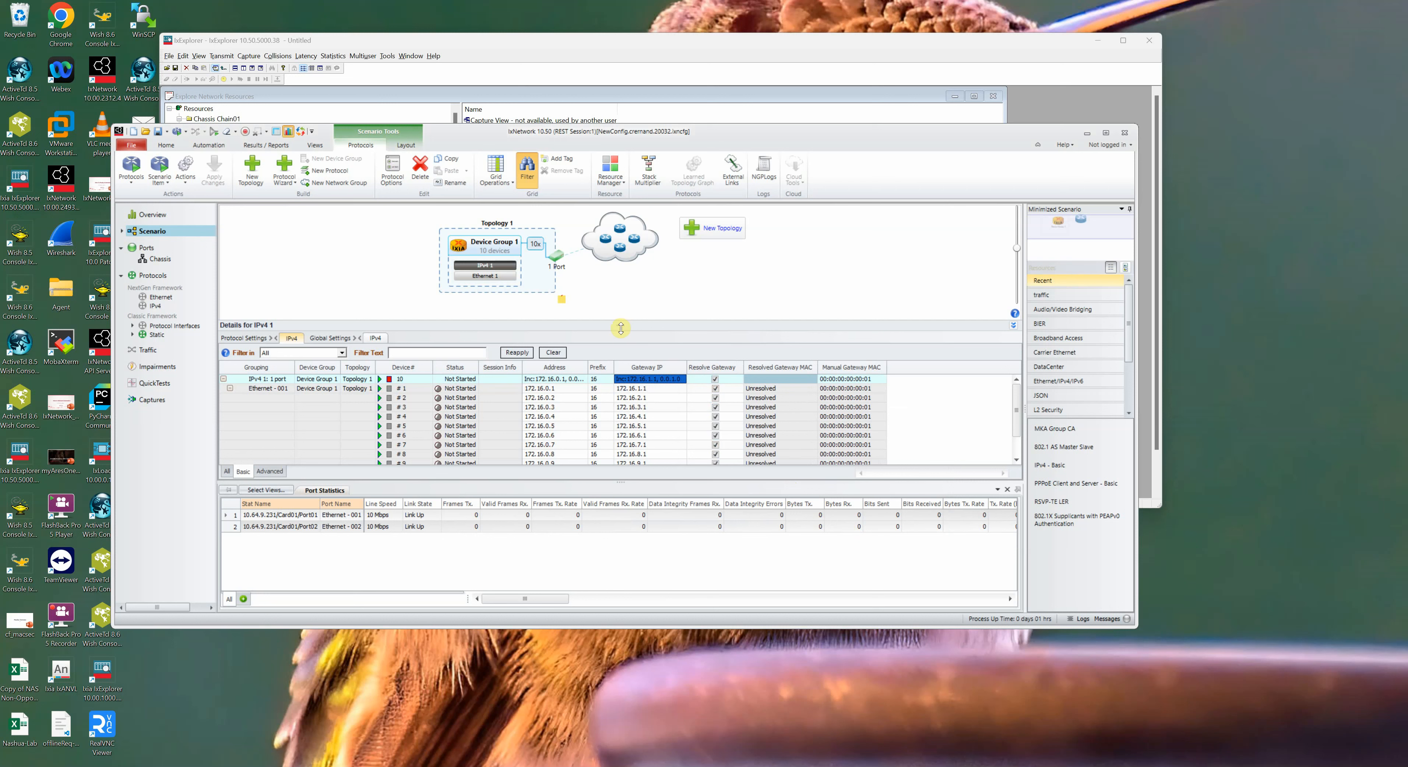
drag(620, 328, 620, 322)
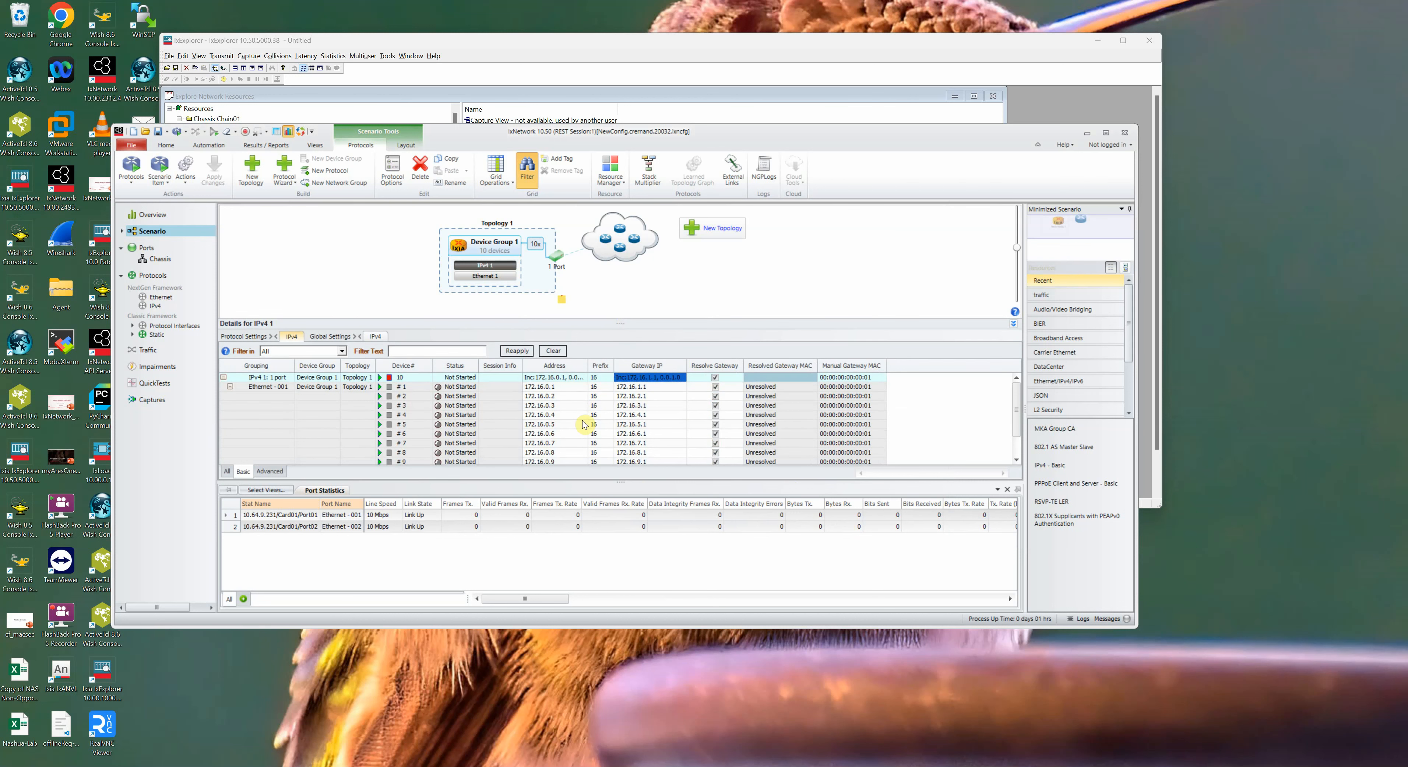
click(479, 278)
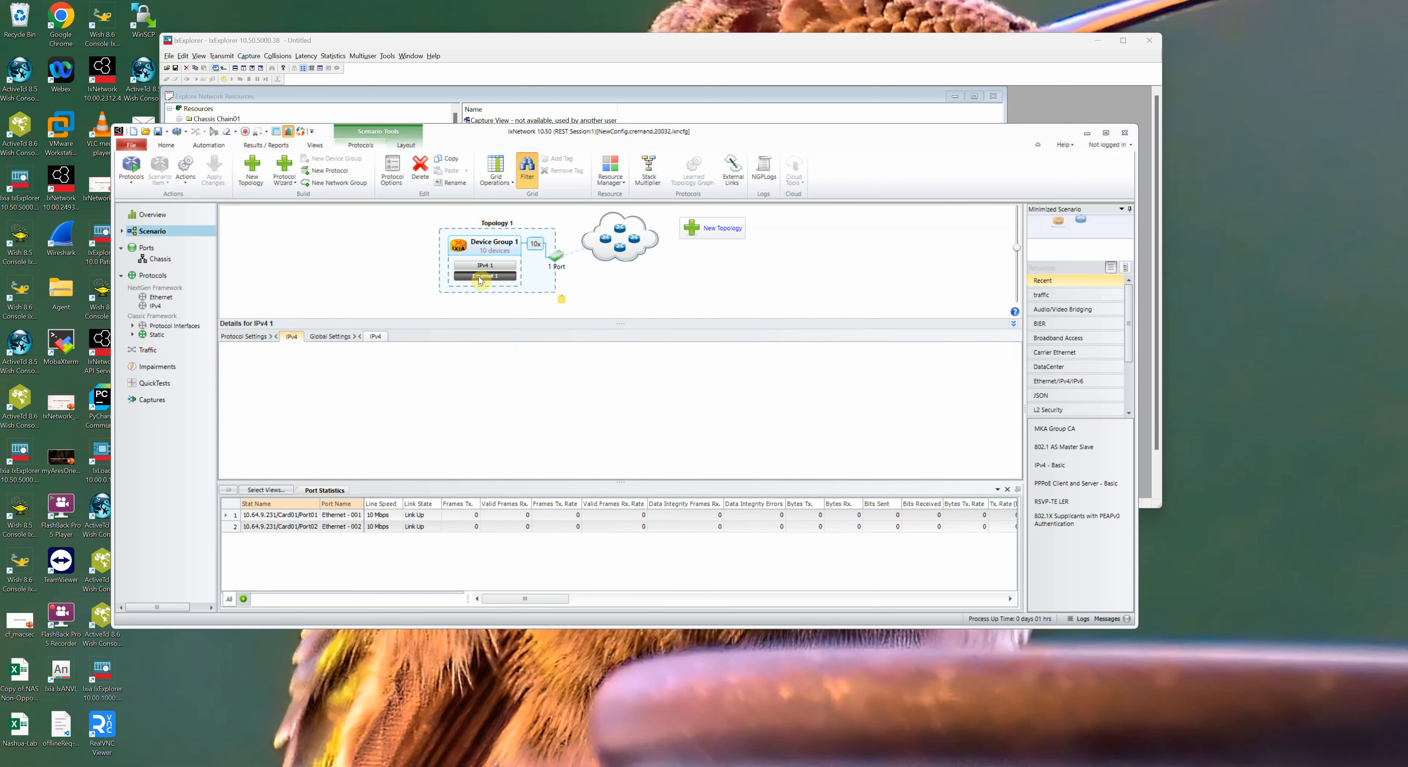
click(477, 266)
Create a second topology using port Ethernet - 002 with the NextGen IPv4 protocol
click(713, 236)
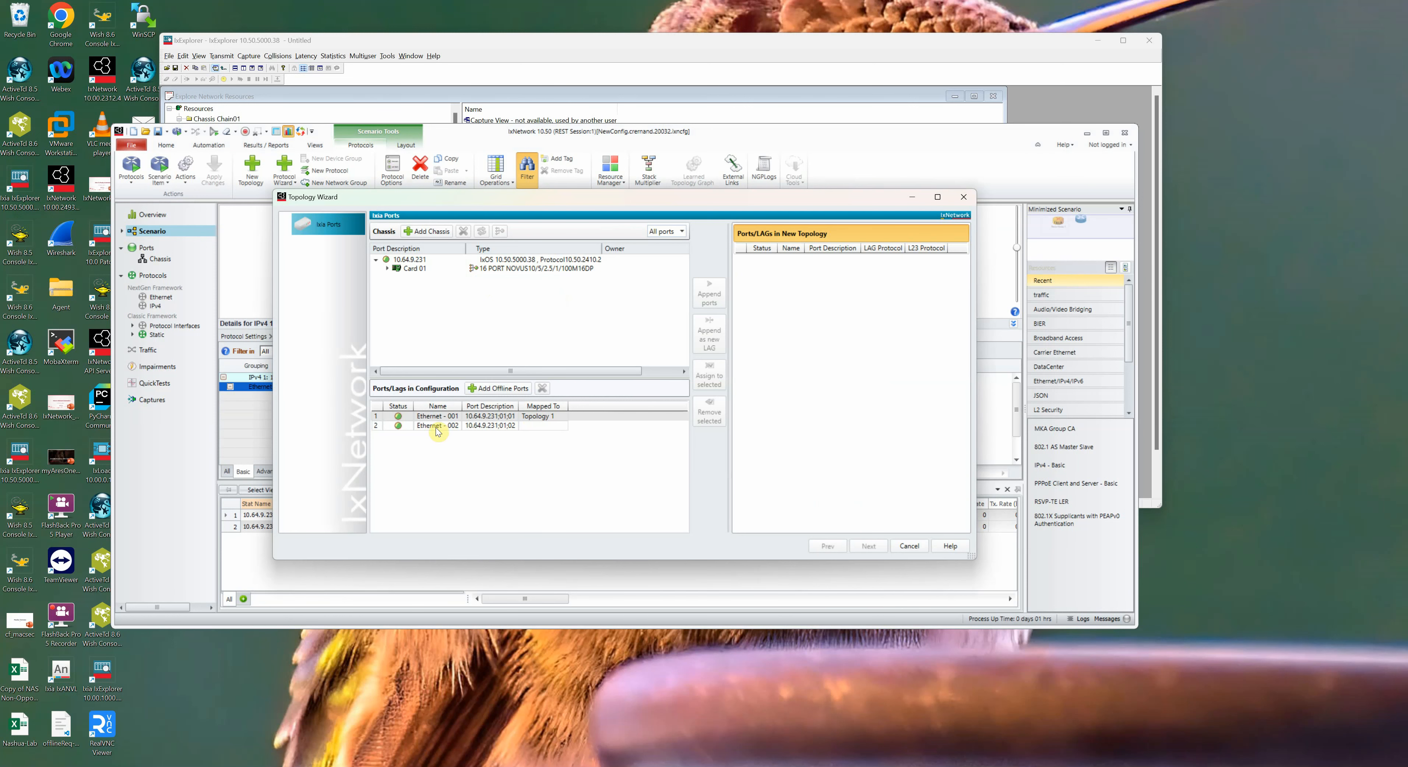
click(437, 426)
click(709, 296)
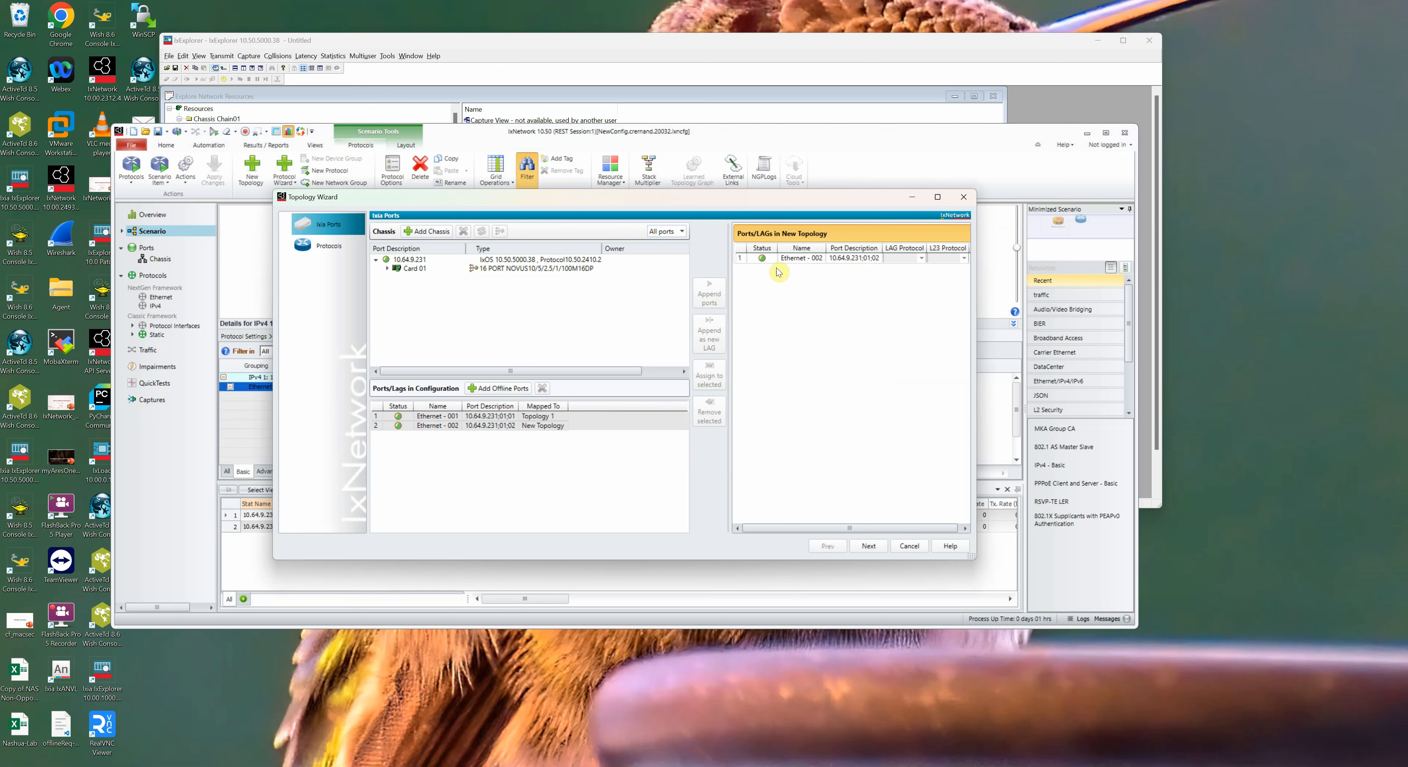
click(868, 545)
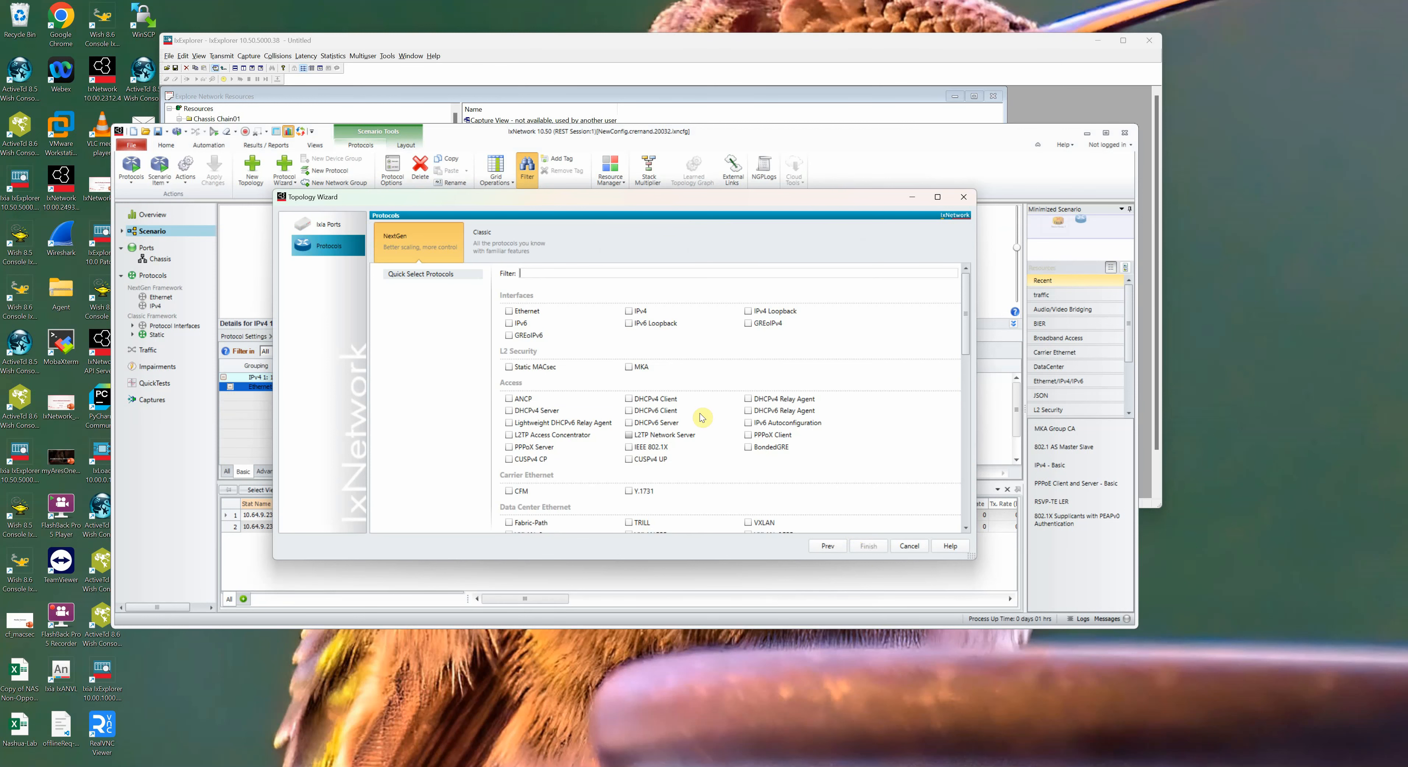
click(629, 311)
click(866, 546)
Set the IPv4 2 addresses to increment from 172.16.1.1 with a step of 0.0.0.1 and a prefix of 16
click(741, 266)
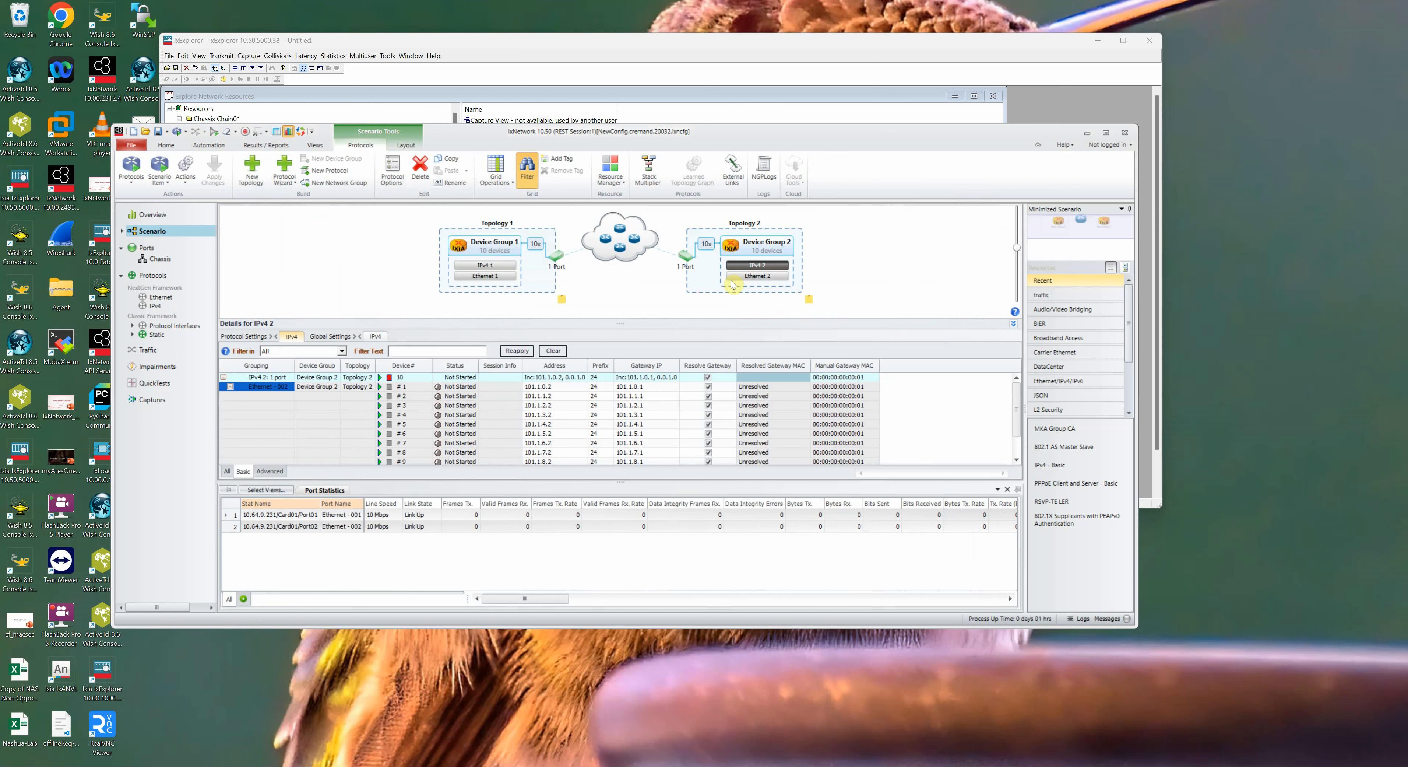
click(554, 378)
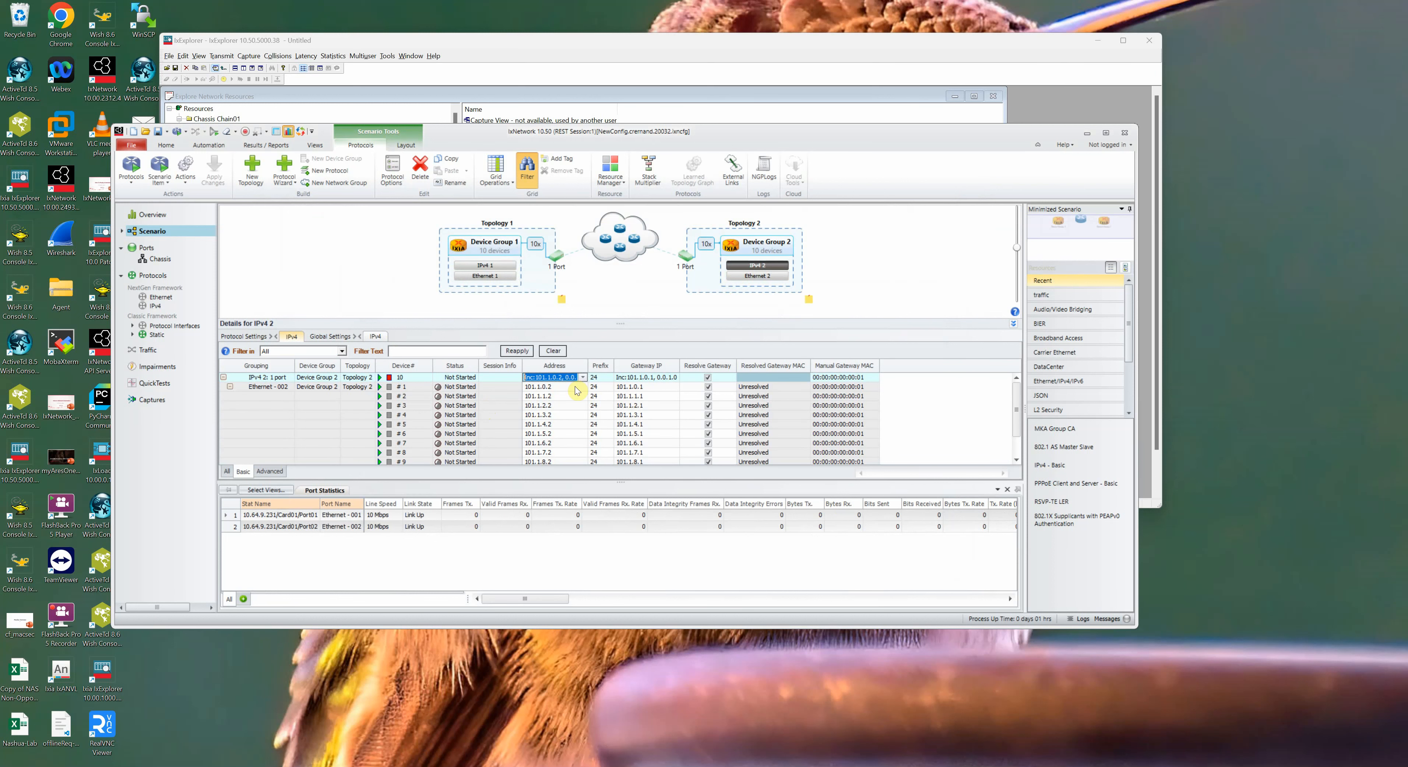
click(583, 378)
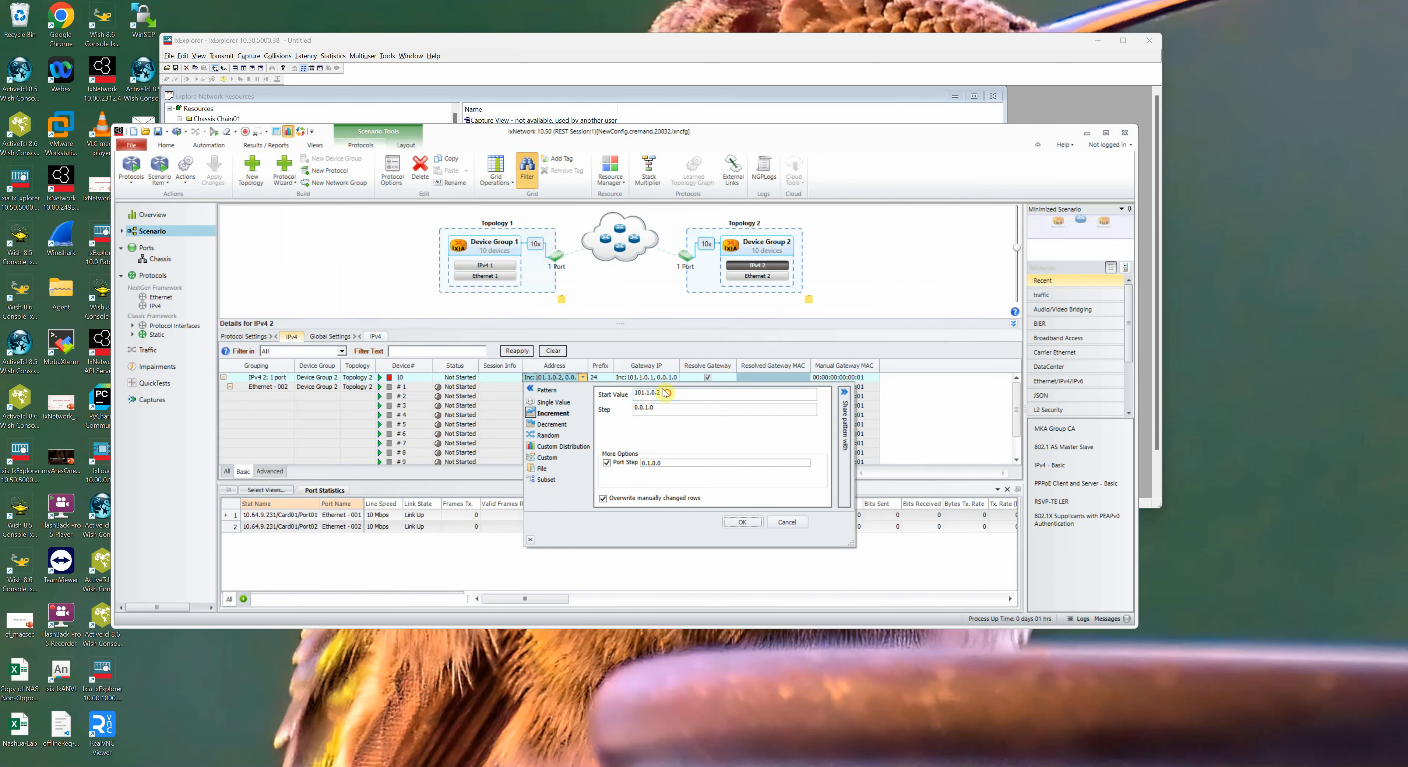
text(172.1)
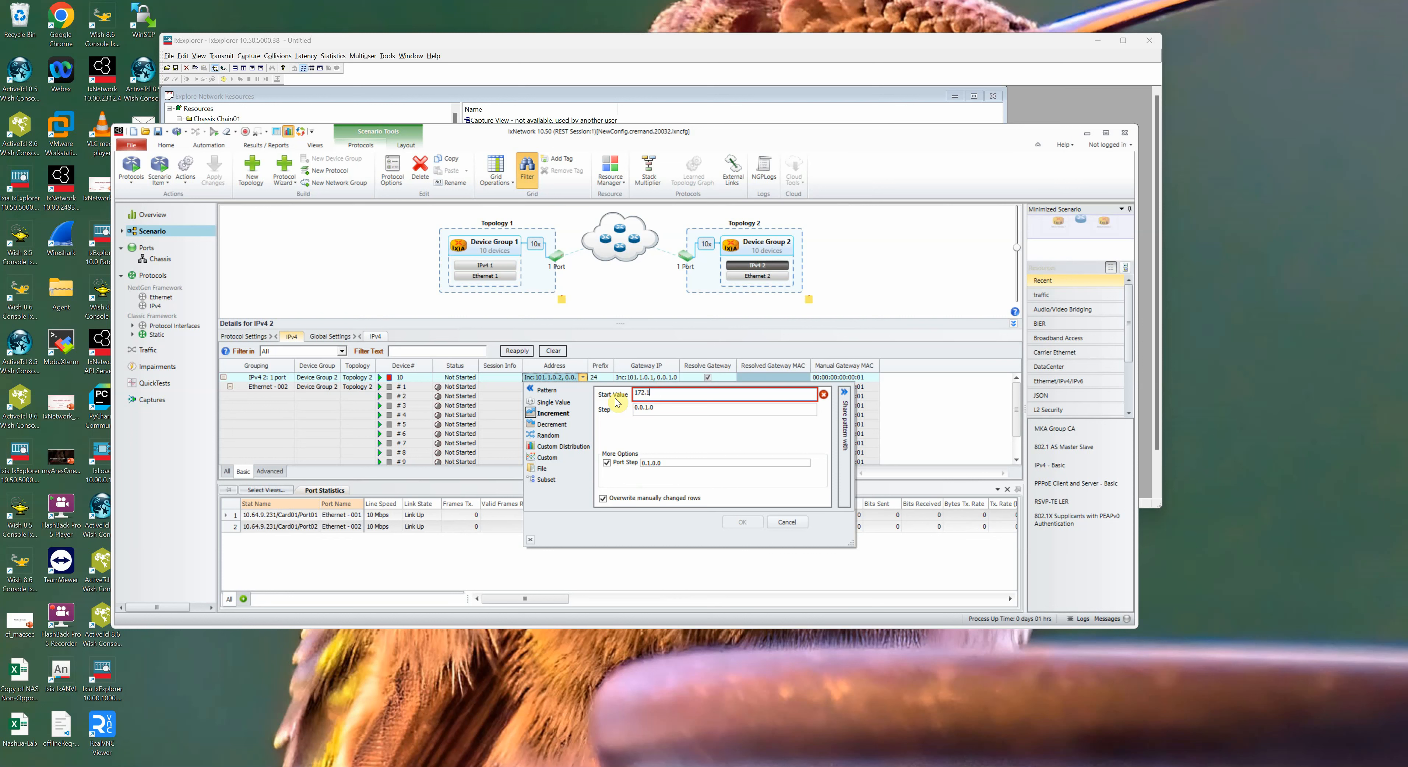
text(6.1.1)
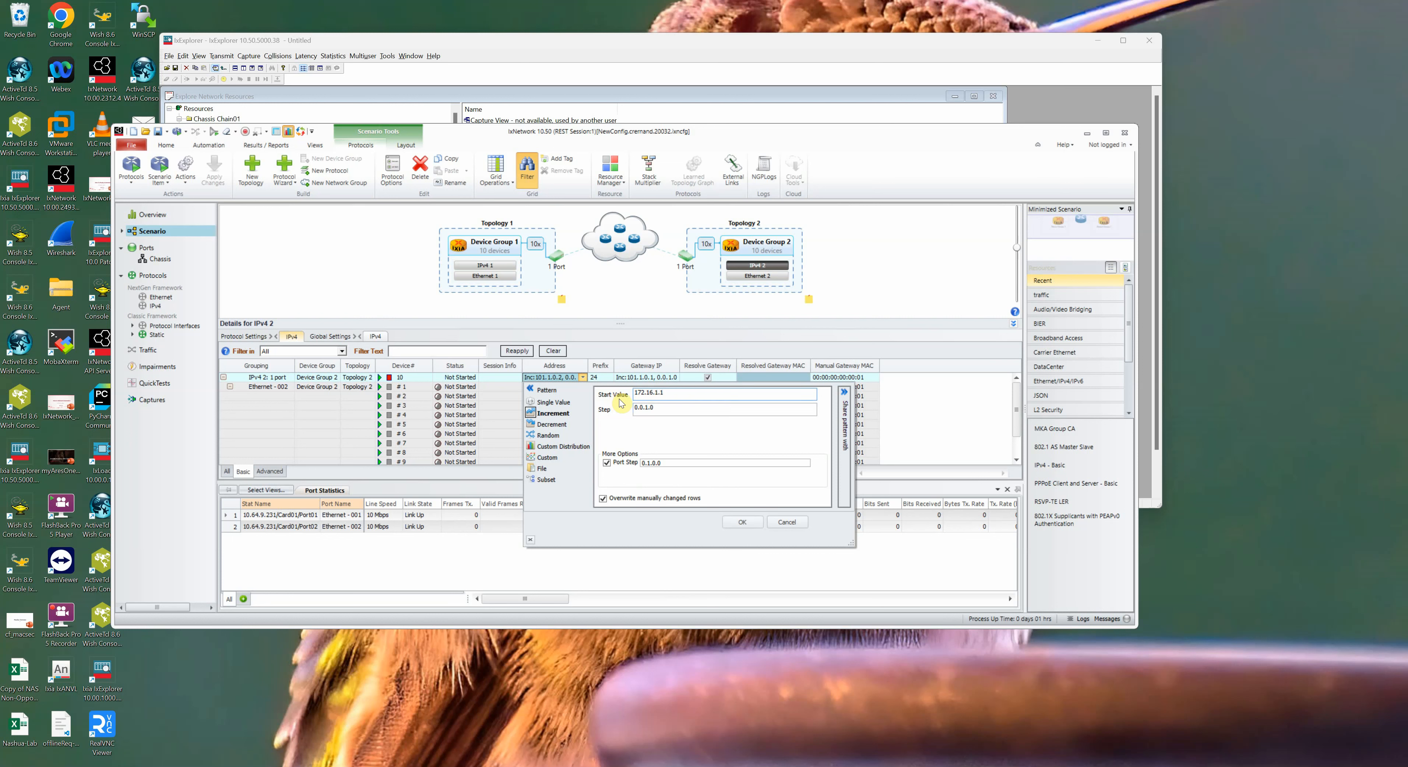
click(657, 408)
key(BackSpace)
text(1)
key(BackSpace)
text(0.)
click(742, 522)
click(601, 377)
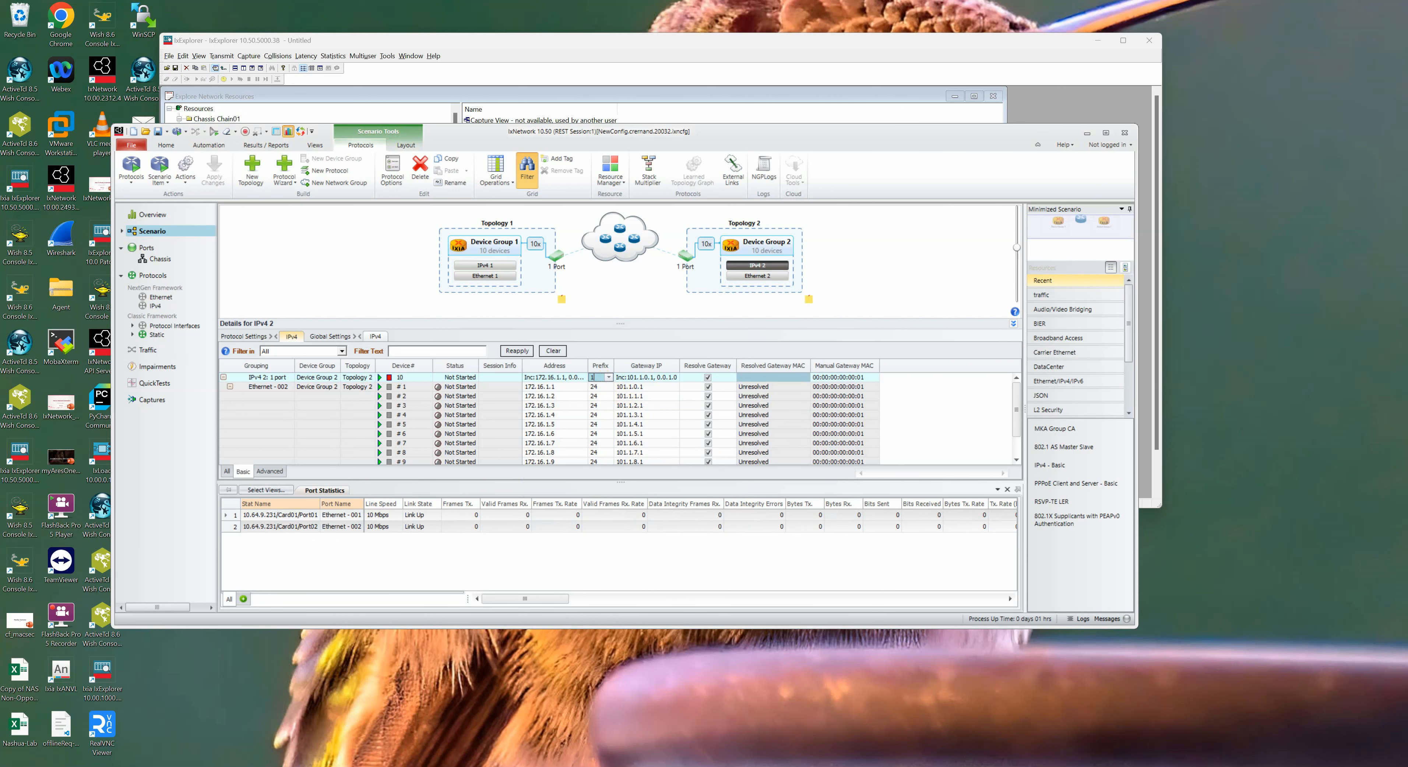
click(602, 396)
Set the IPv4 2 gateway IP pattern to increment from 172.16.0.1 with a step of 0.0.0.1, and enlarge the details grid
click(672, 378)
click(676, 378)
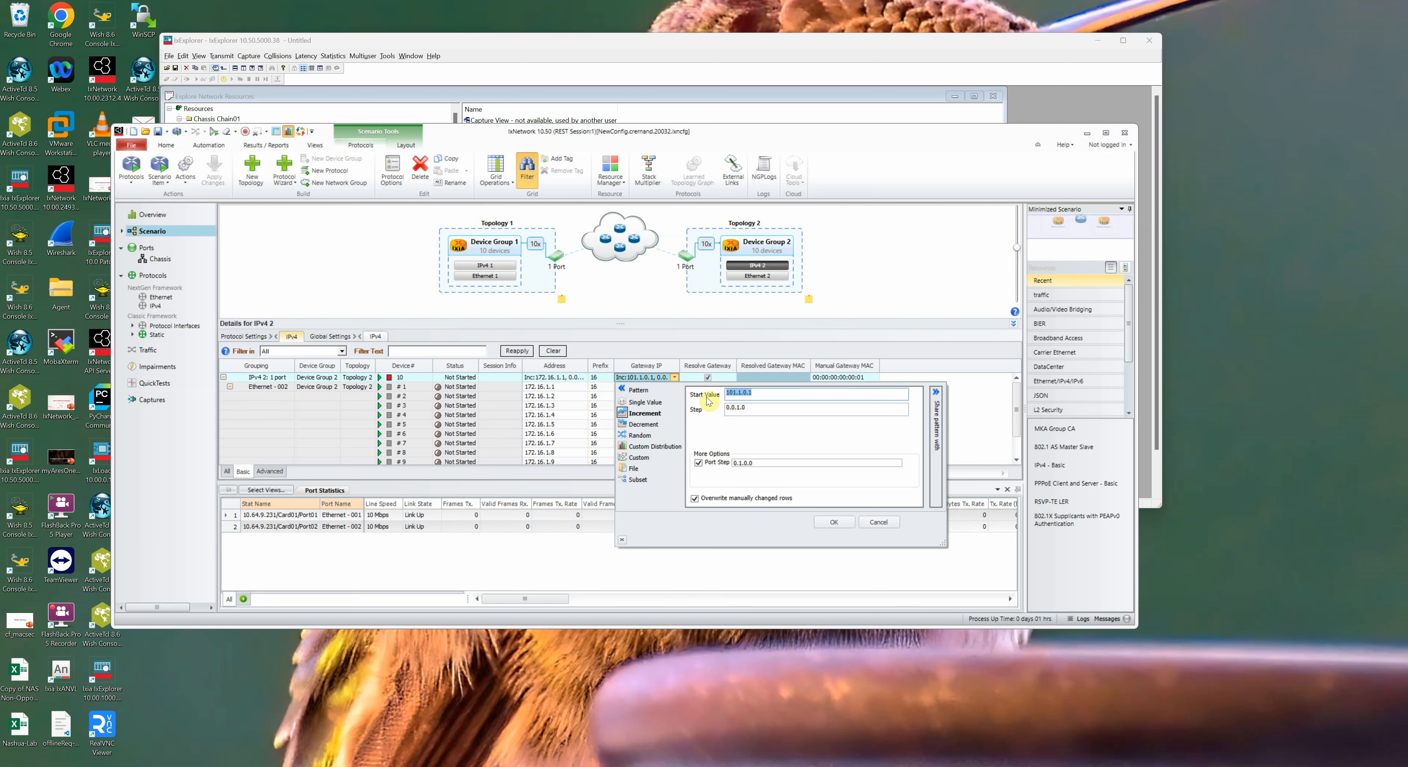
text(172.1)
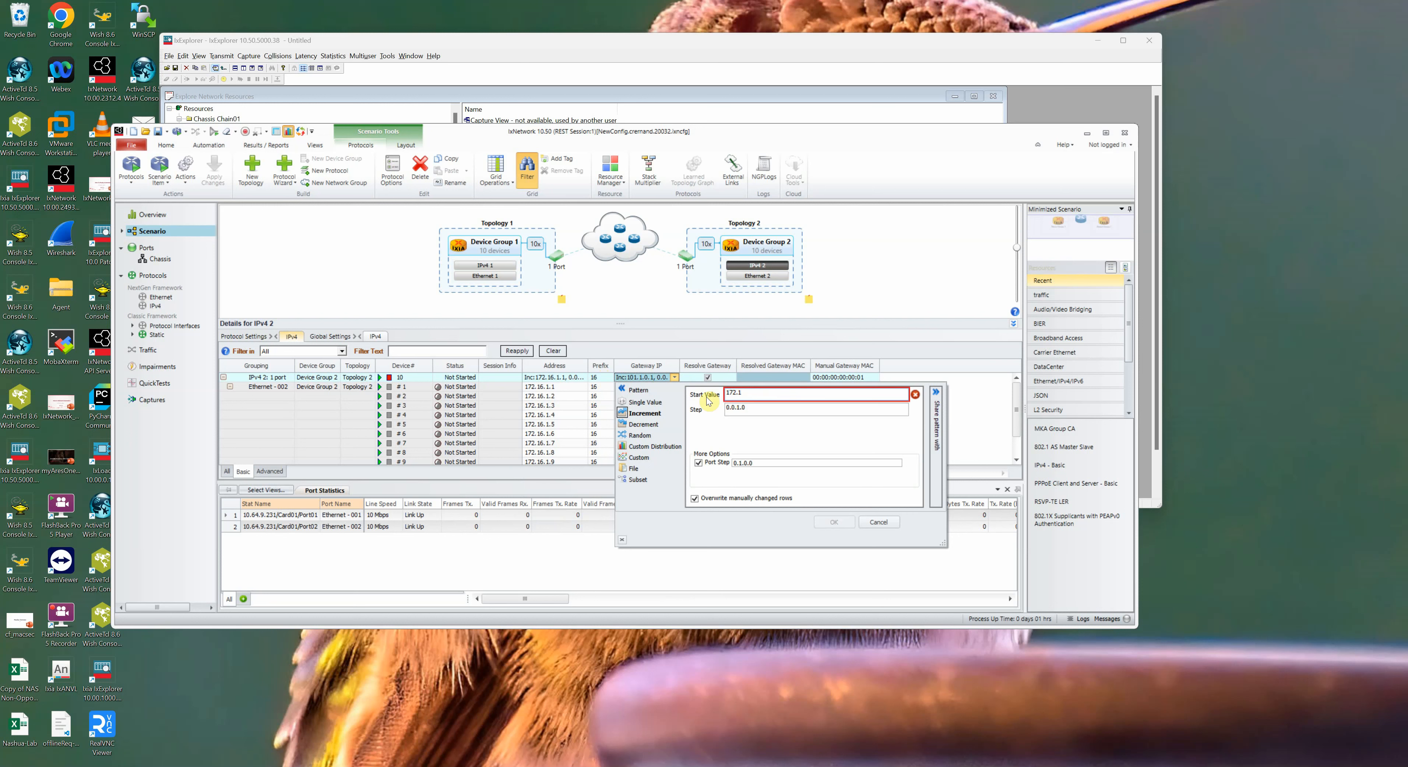
text(6.0.1)
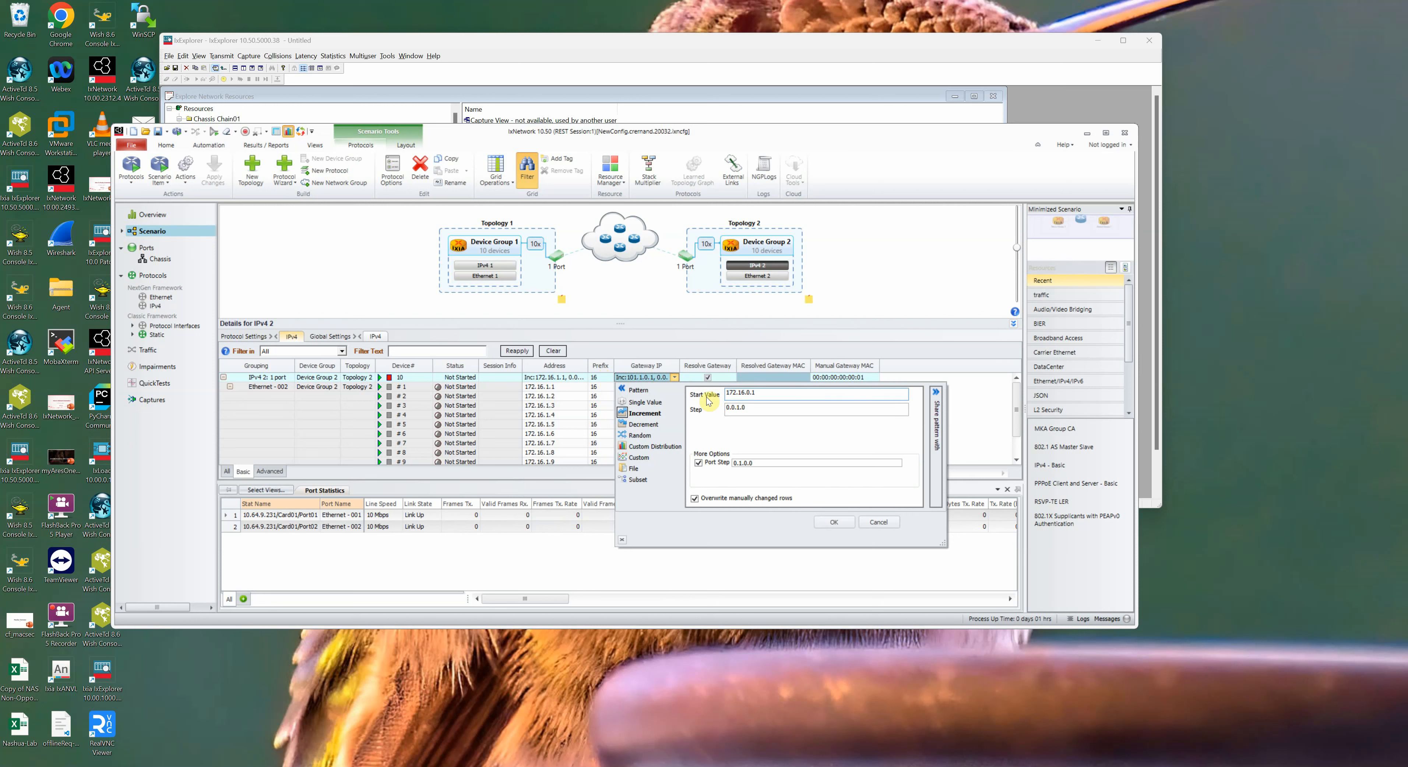
click(761, 410)
key(BackSpace)
key(BackSpace)
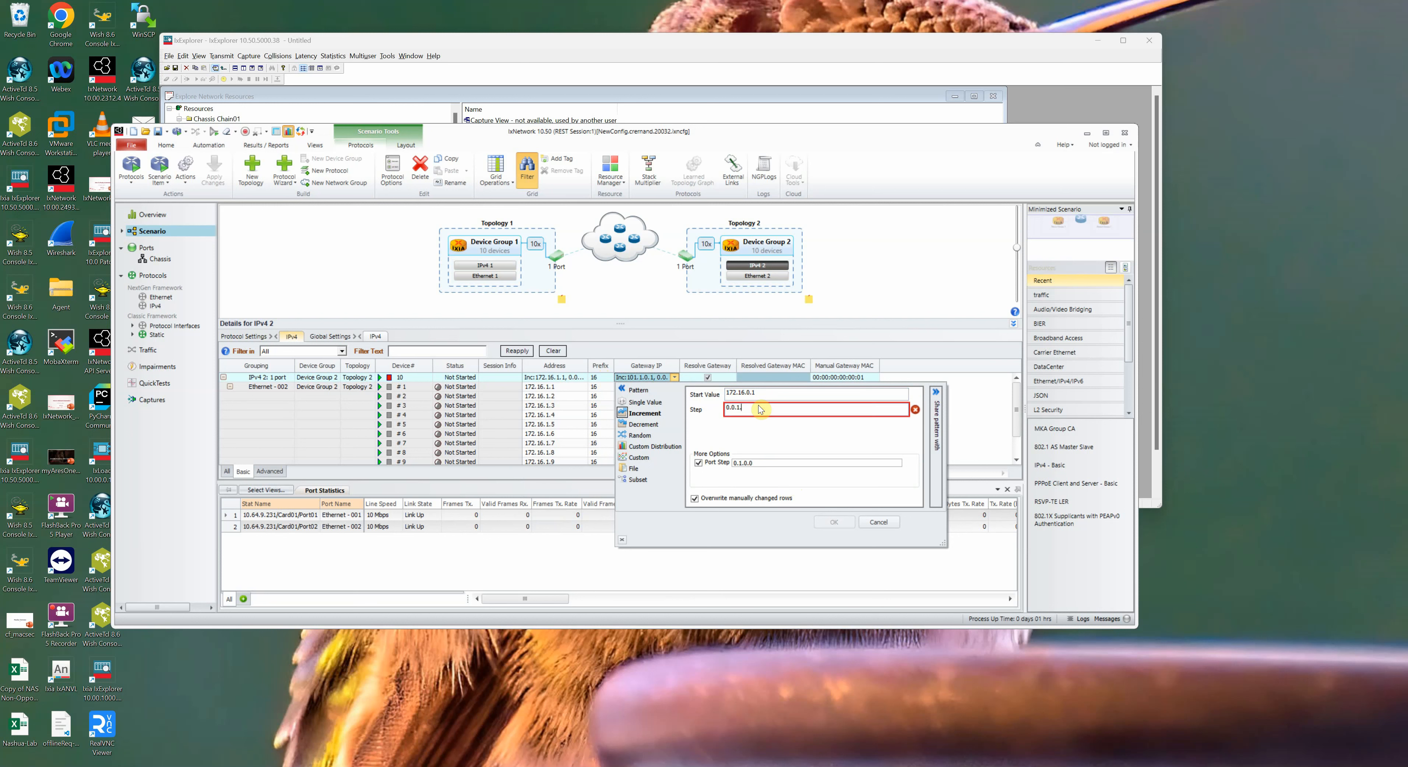
text(1)
key(Left)
key(Left)
key(BackSpace)
text(0)
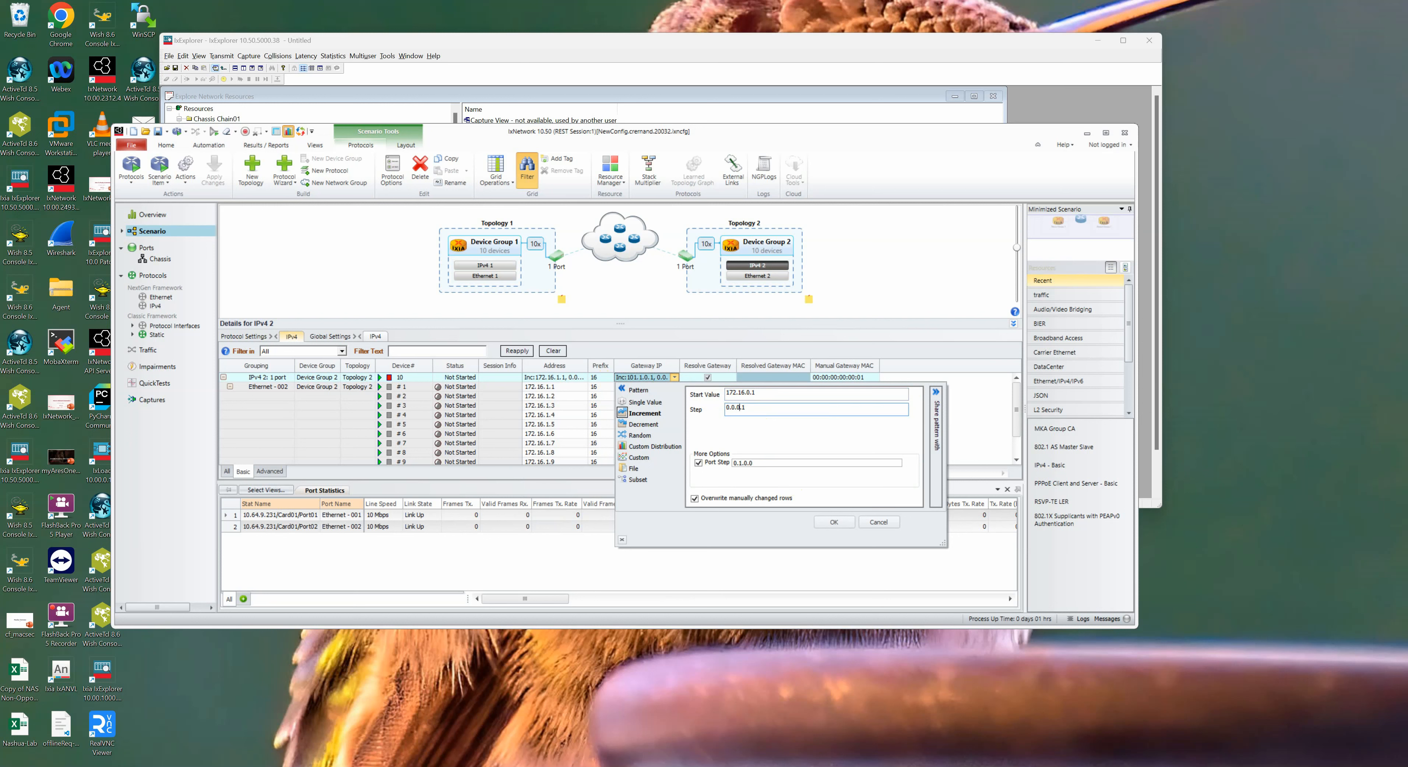
click(835, 522)
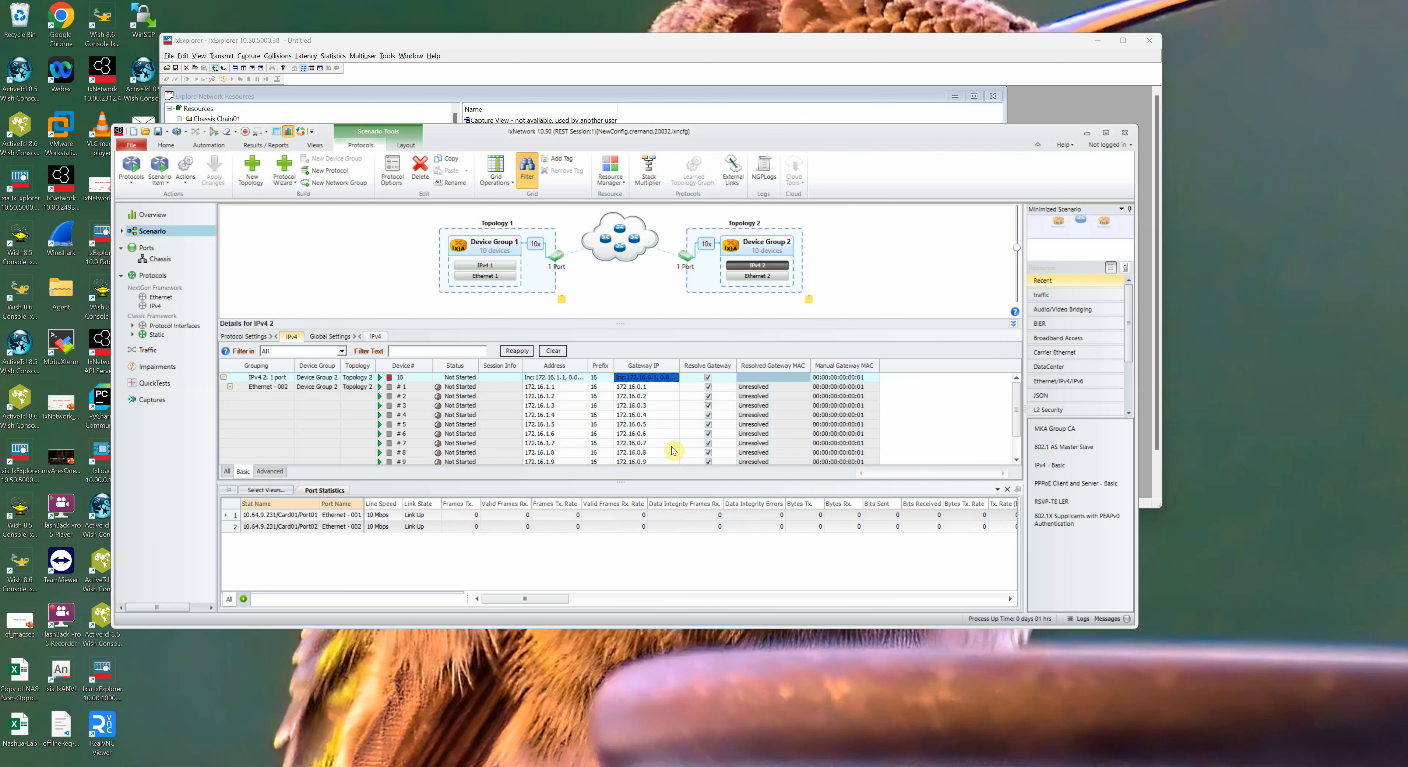
drag(623, 483, 623, 504)
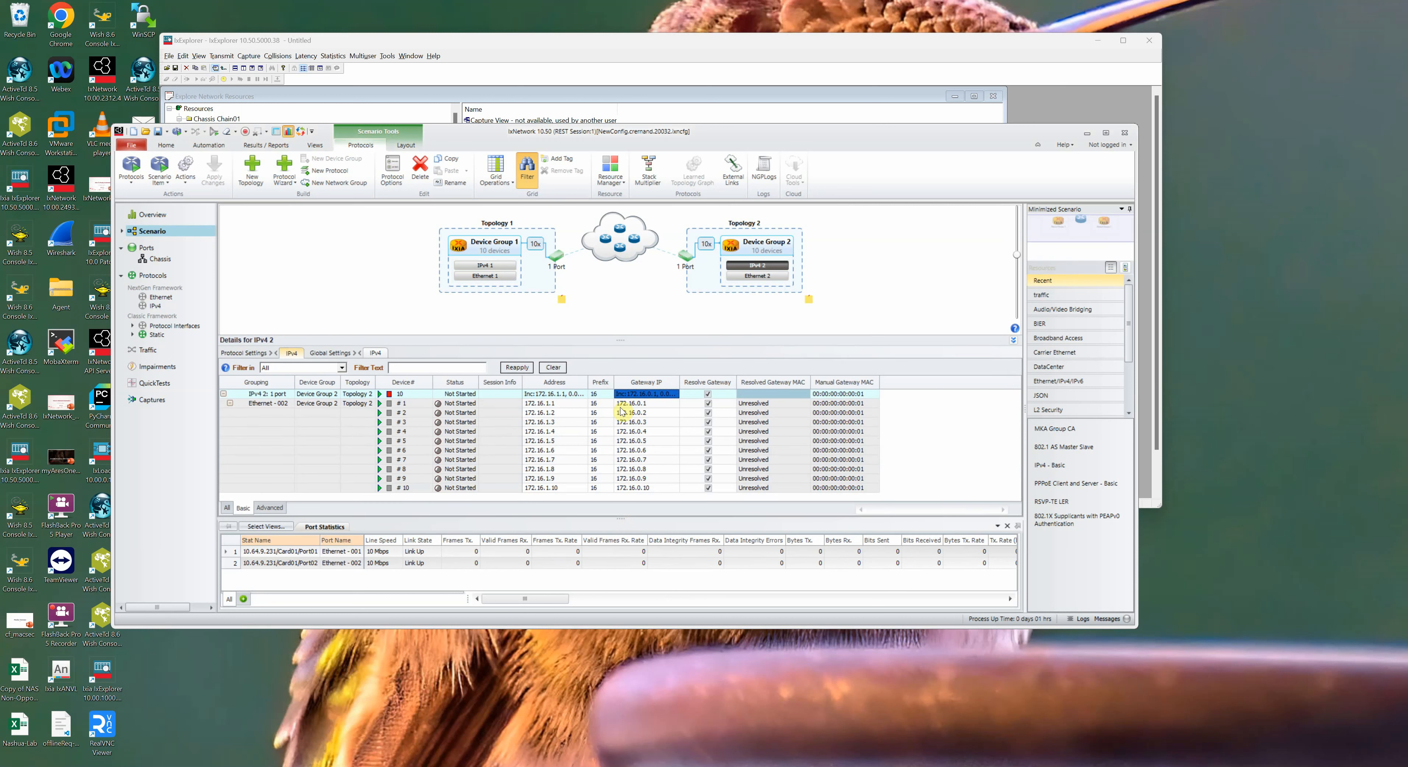
drag(619, 344, 623, 317)
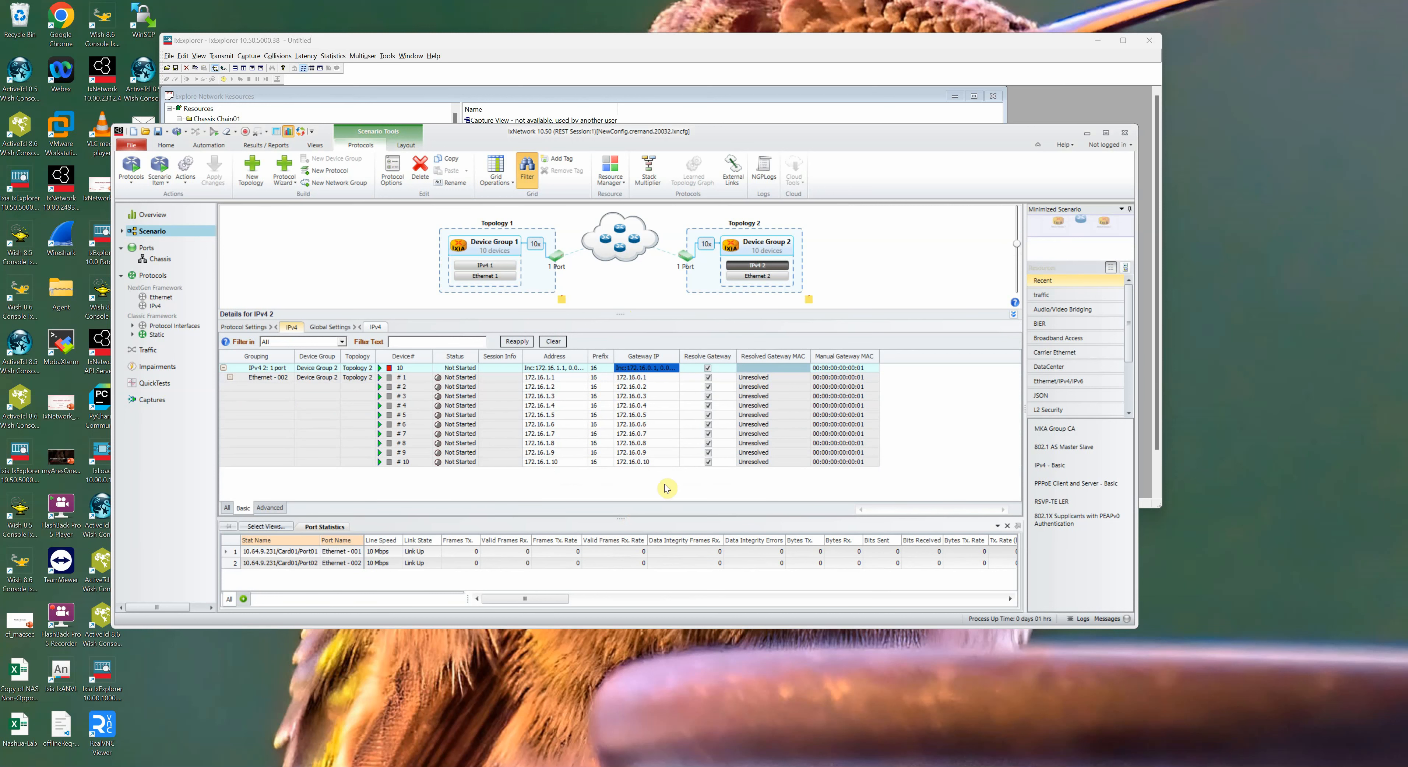
Enable control capture for both Ethernet - 001 and Ethernet - 002
click(151, 401)
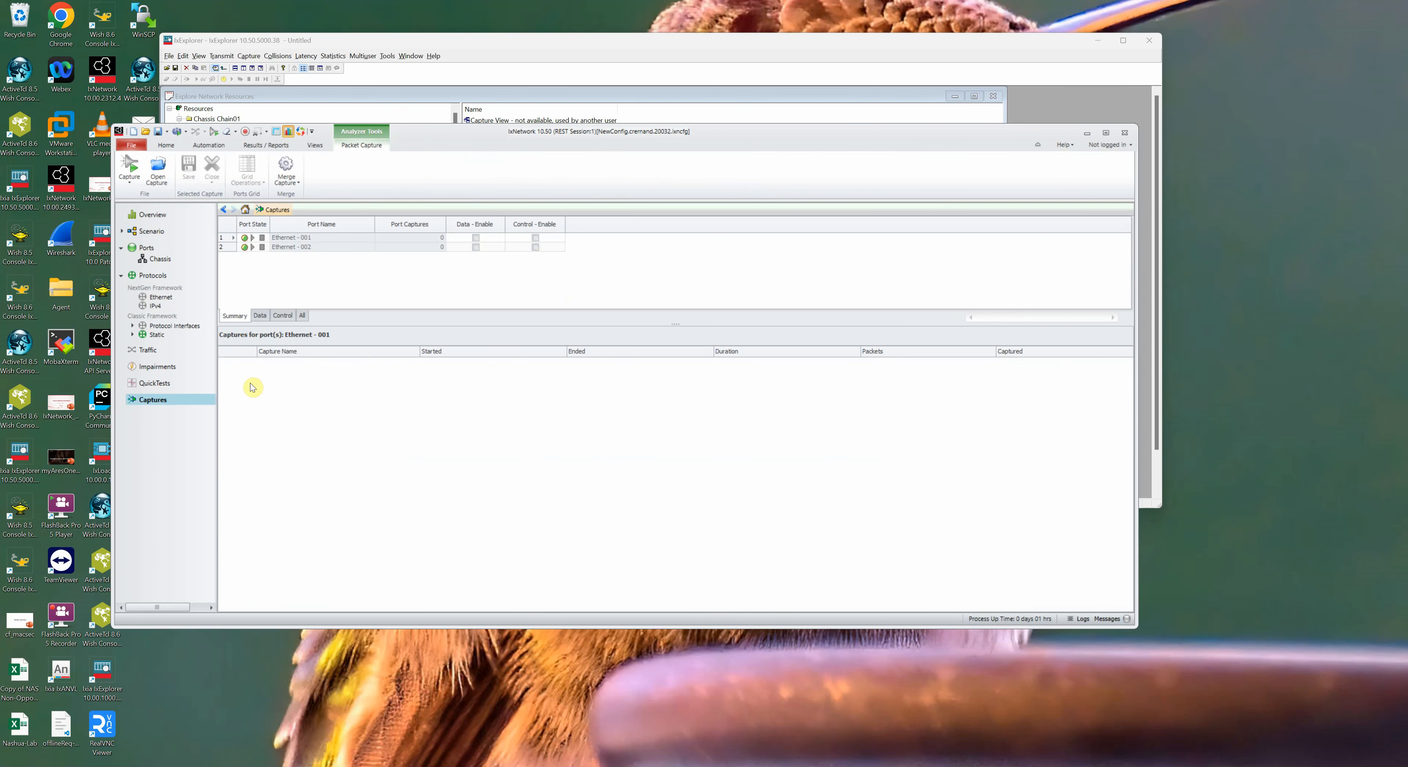
click(536, 248)
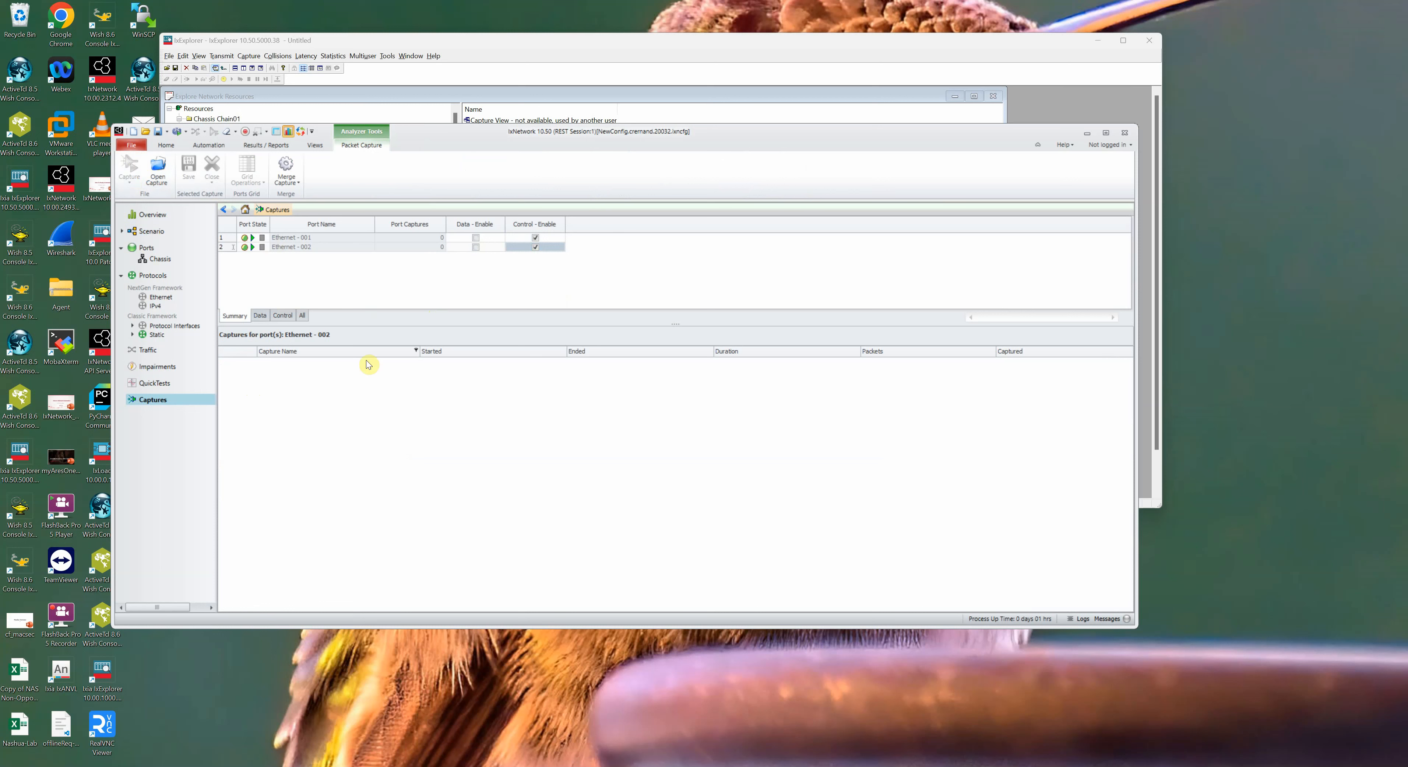
Return to the scenario, start all its protocols, and open the IPv4 1 details of Topology 1
click(151, 231)
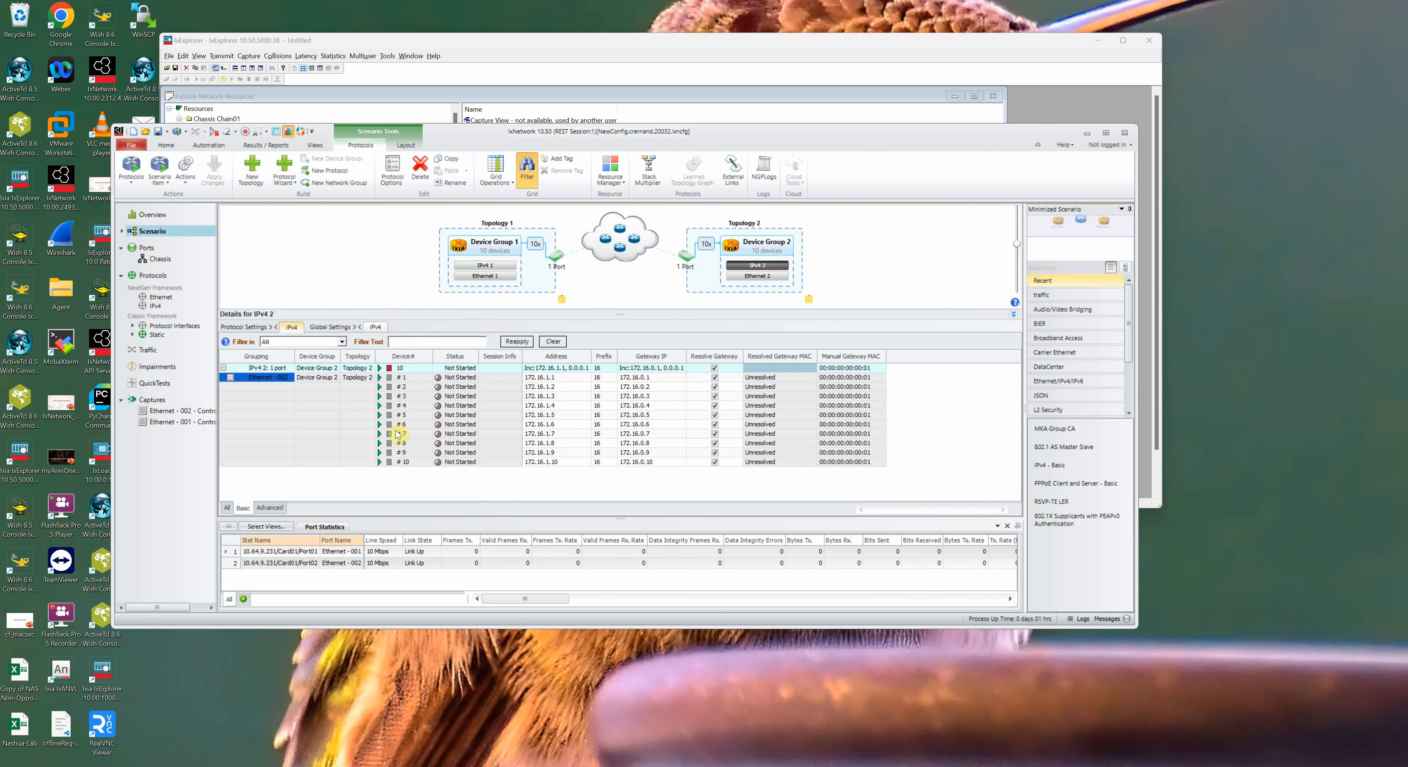
click(380, 424)
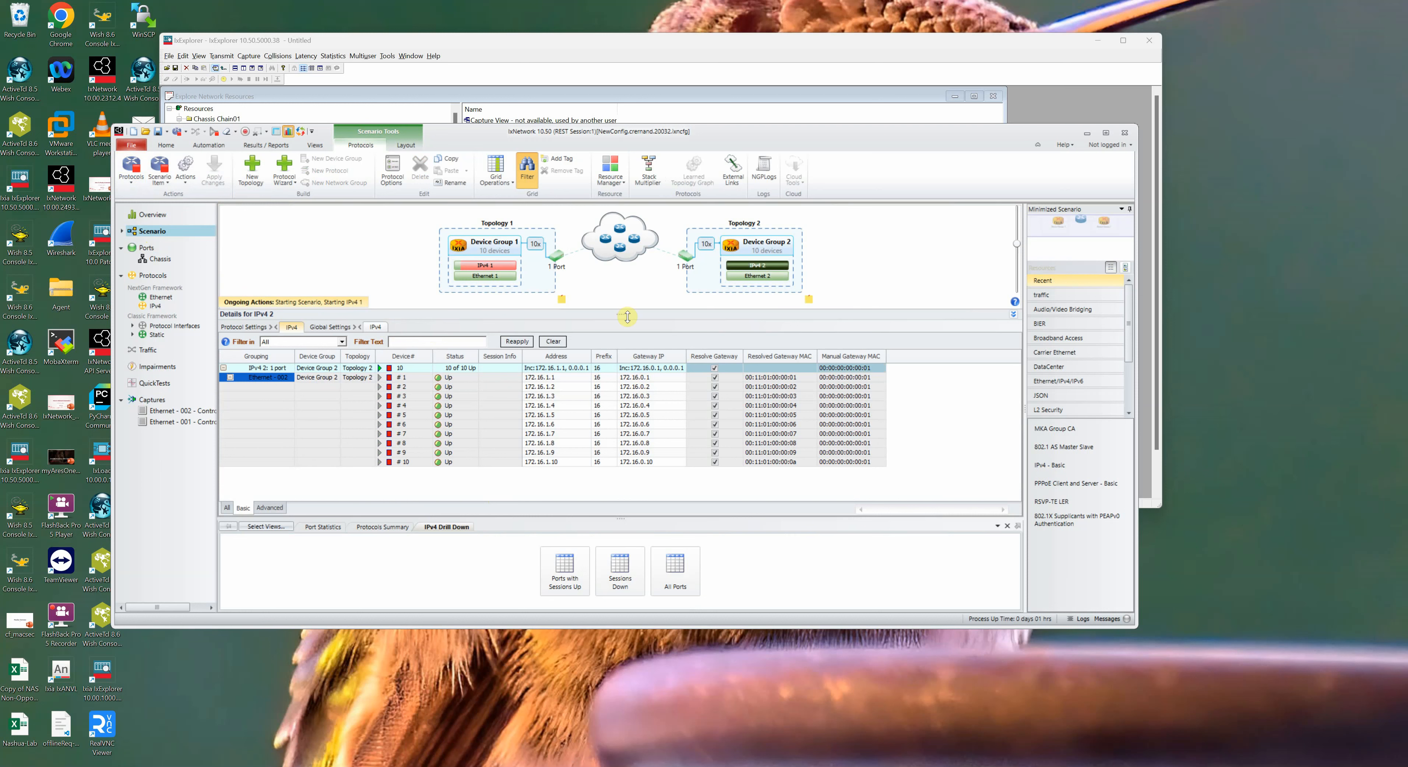
mouse_move(755, 268)
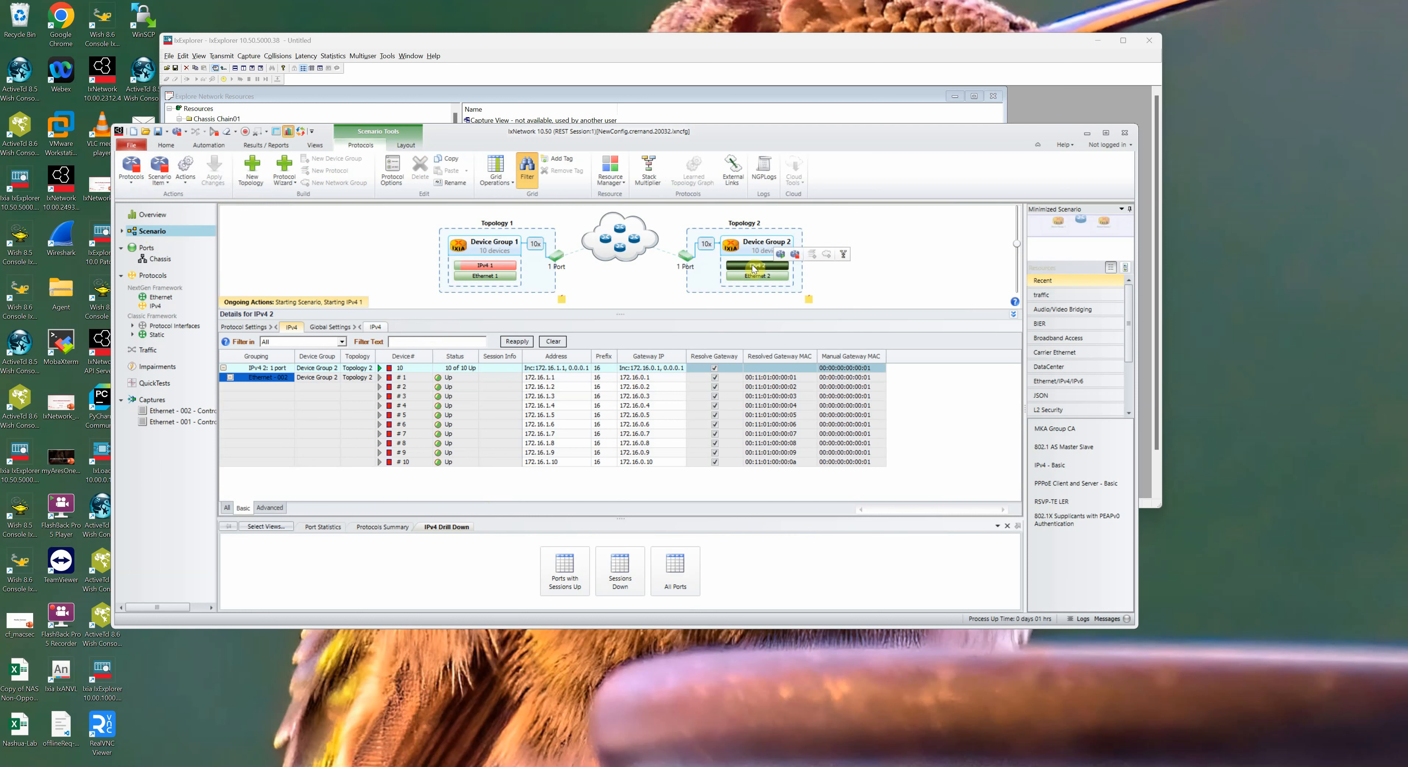
click(498, 267)
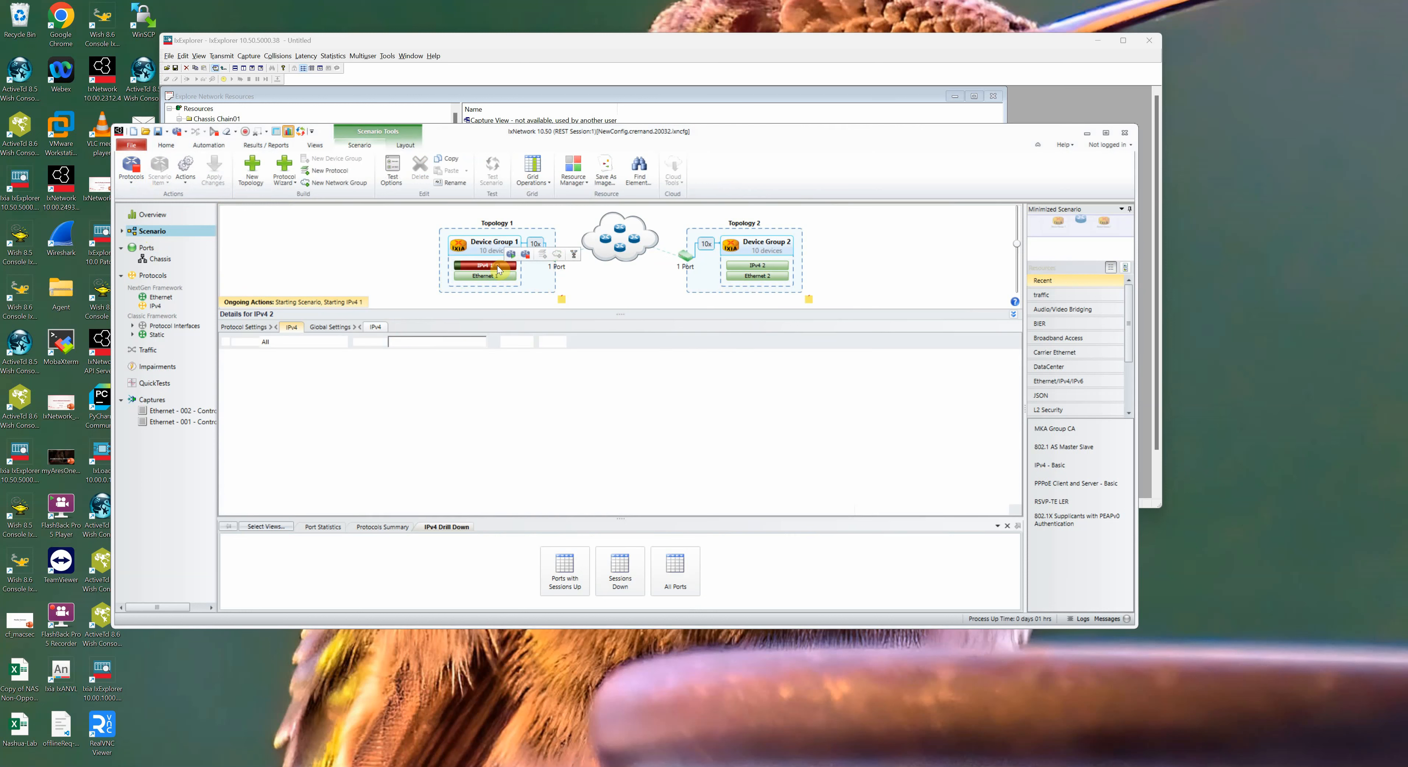
In the IPv4 1 details, set the increment step of the gateway IP pattern to 0.0.0.1
click(526, 255)
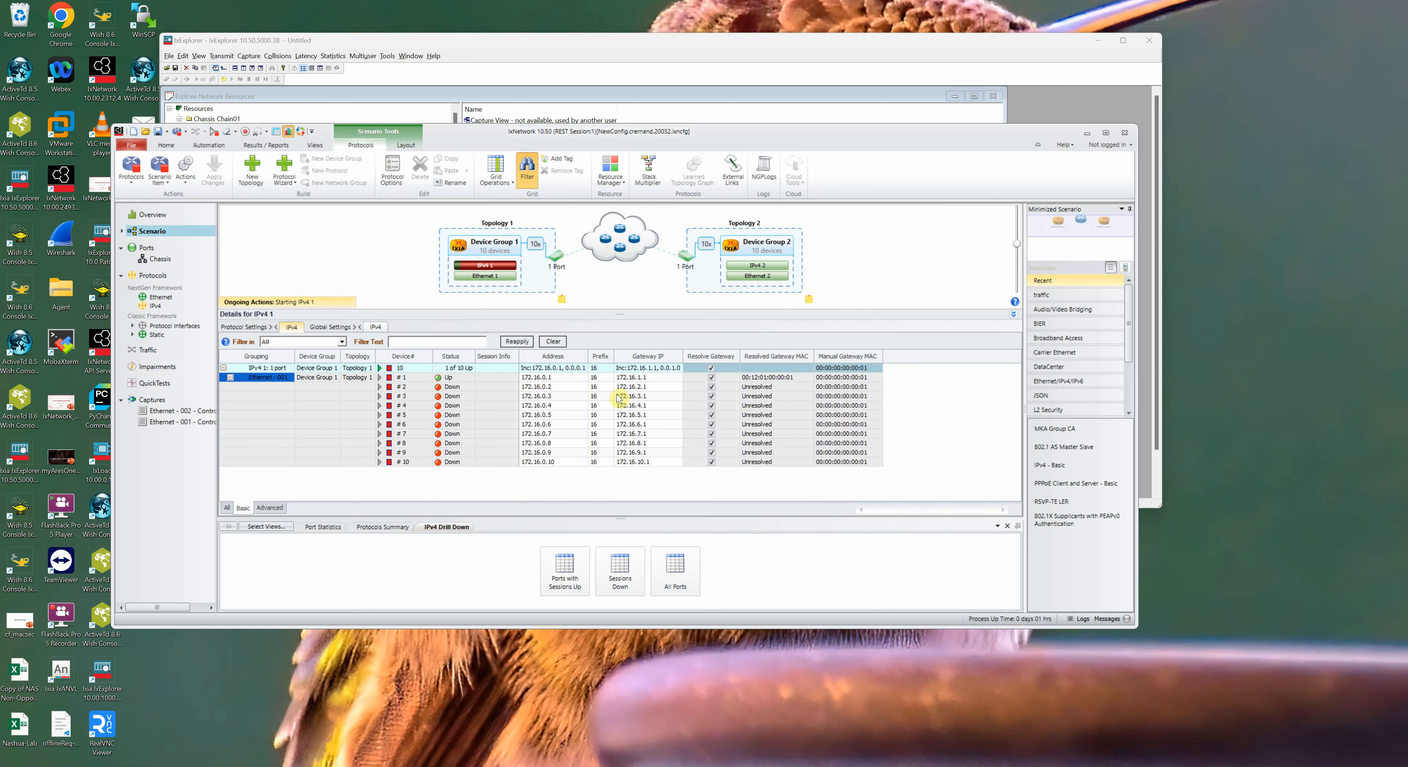
click(658, 368)
click(679, 368)
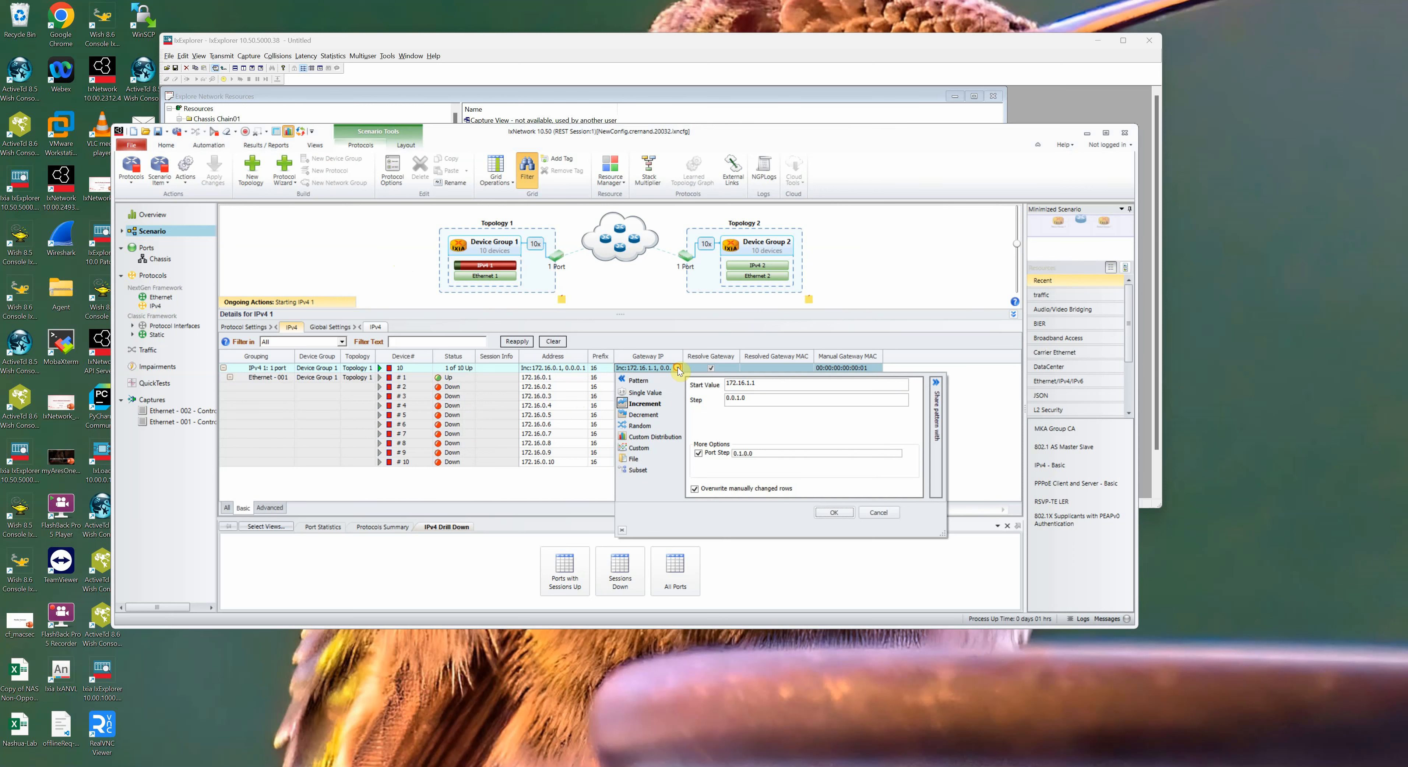
click(753, 397)
key(BackSpace)
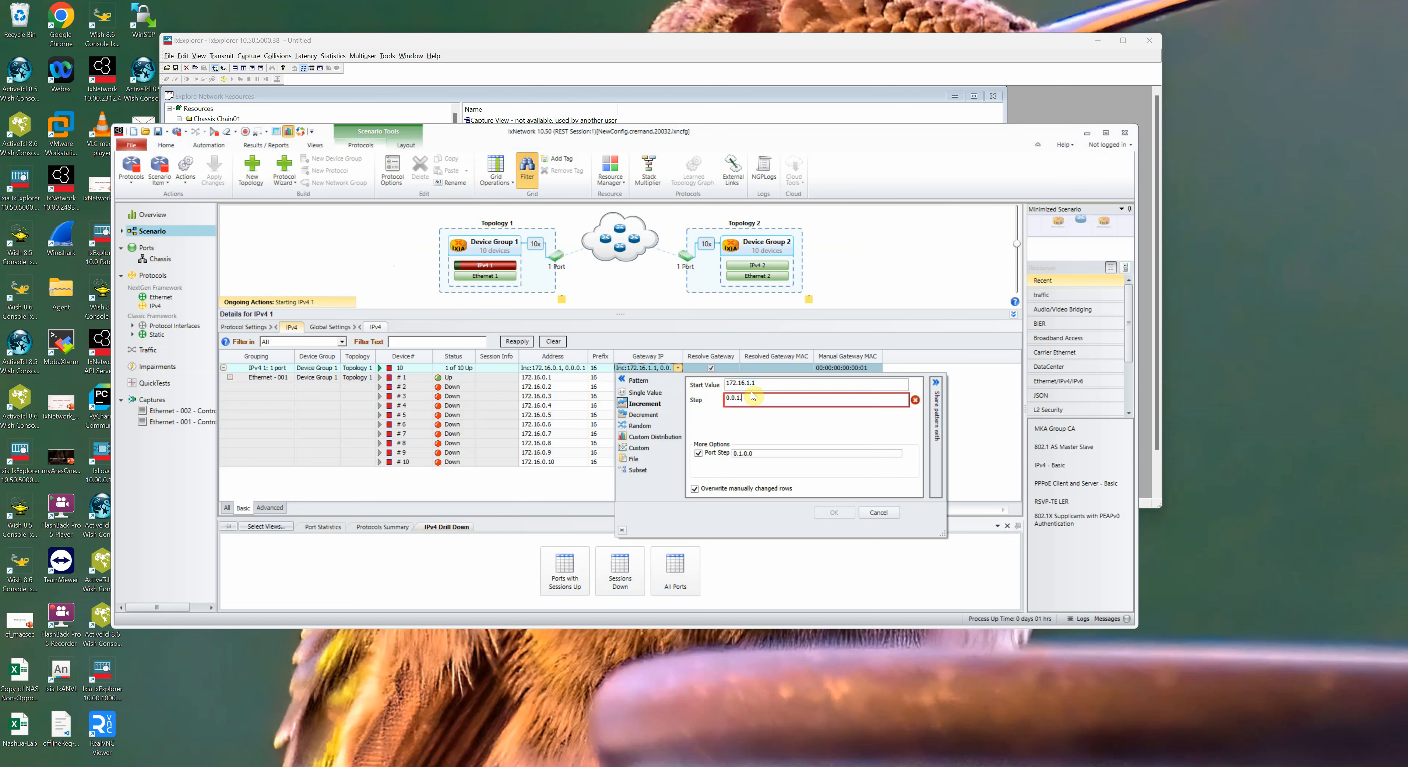
text(1)
click(739, 397)
key(BackSpace)
text(0.)
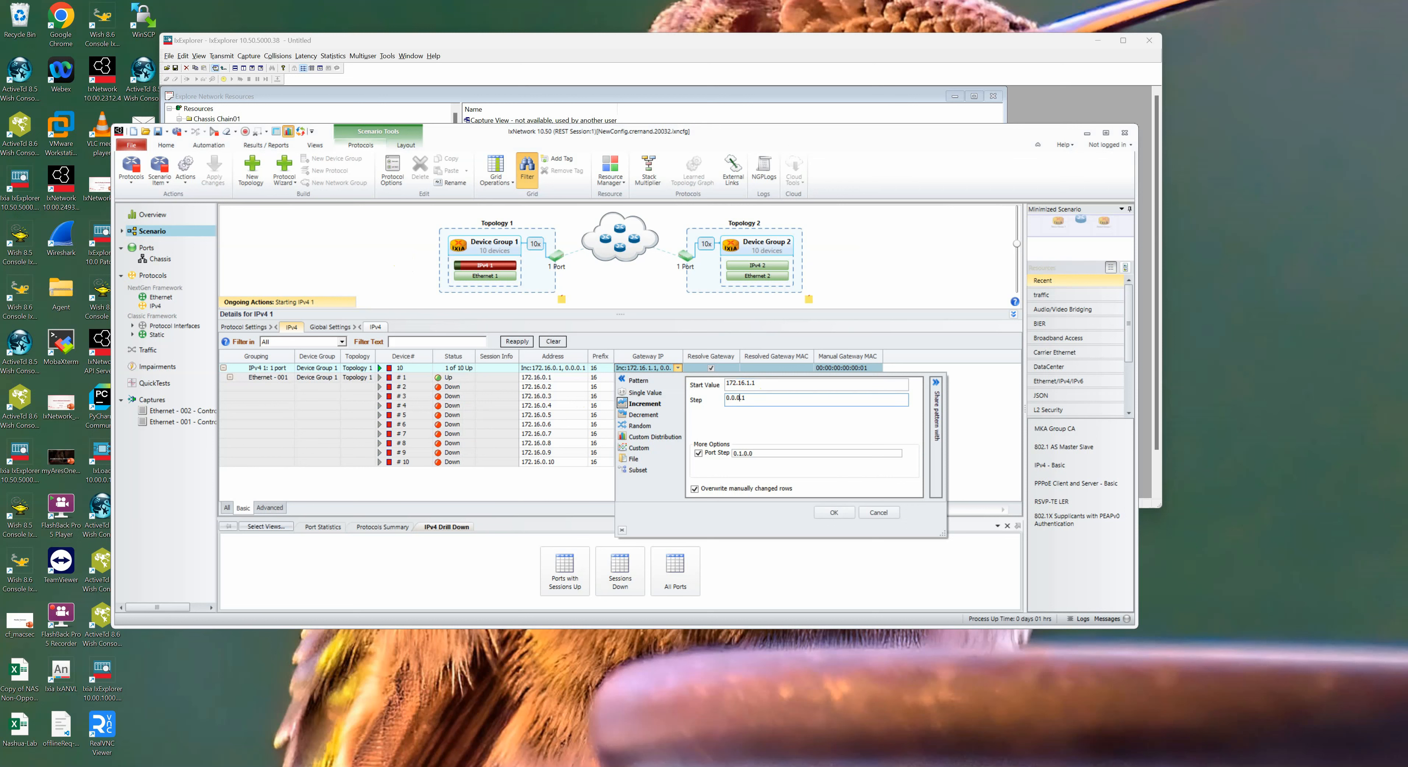
click(834, 511)
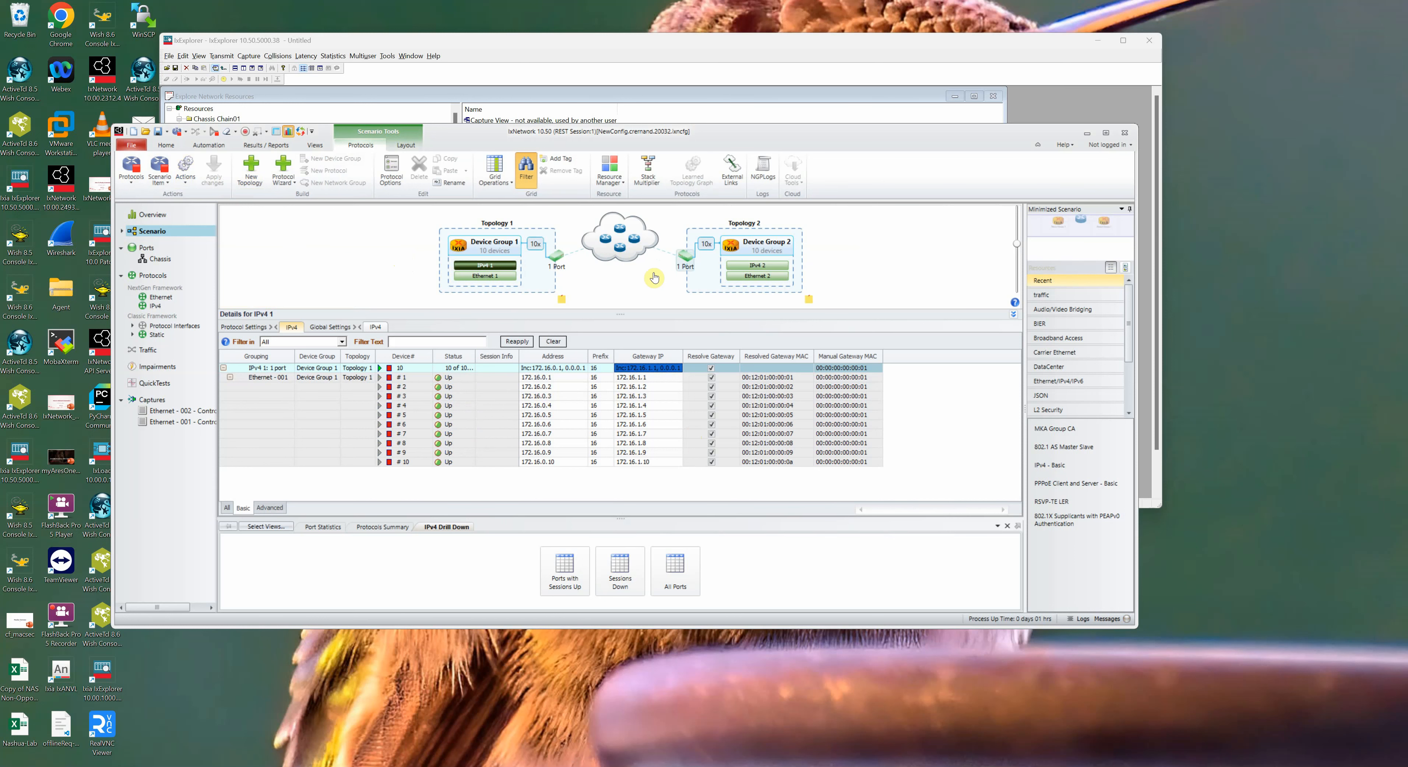
Open the packets of the Ethernet - 002 control capture and examine the ARP requests at the start of the list
click(156, 400)
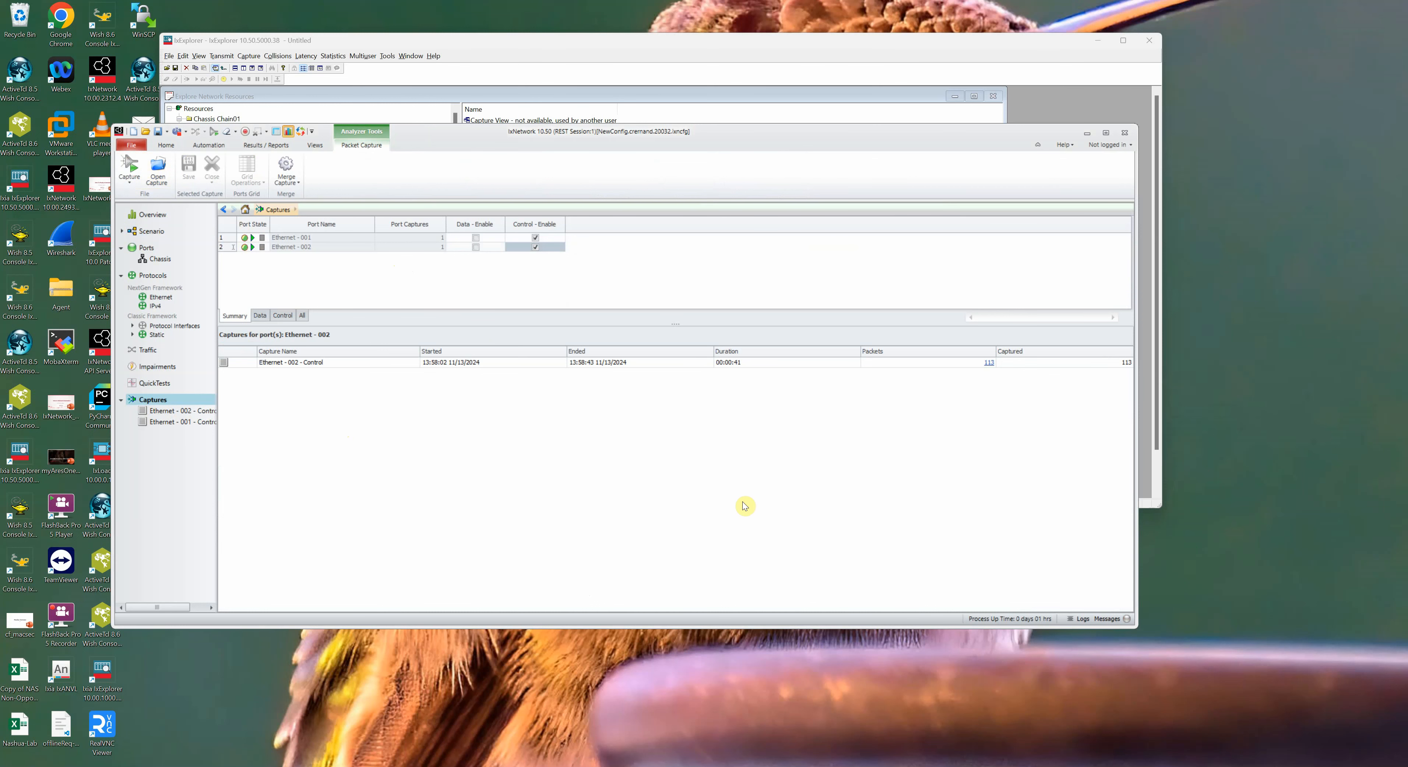
click(987, 362)
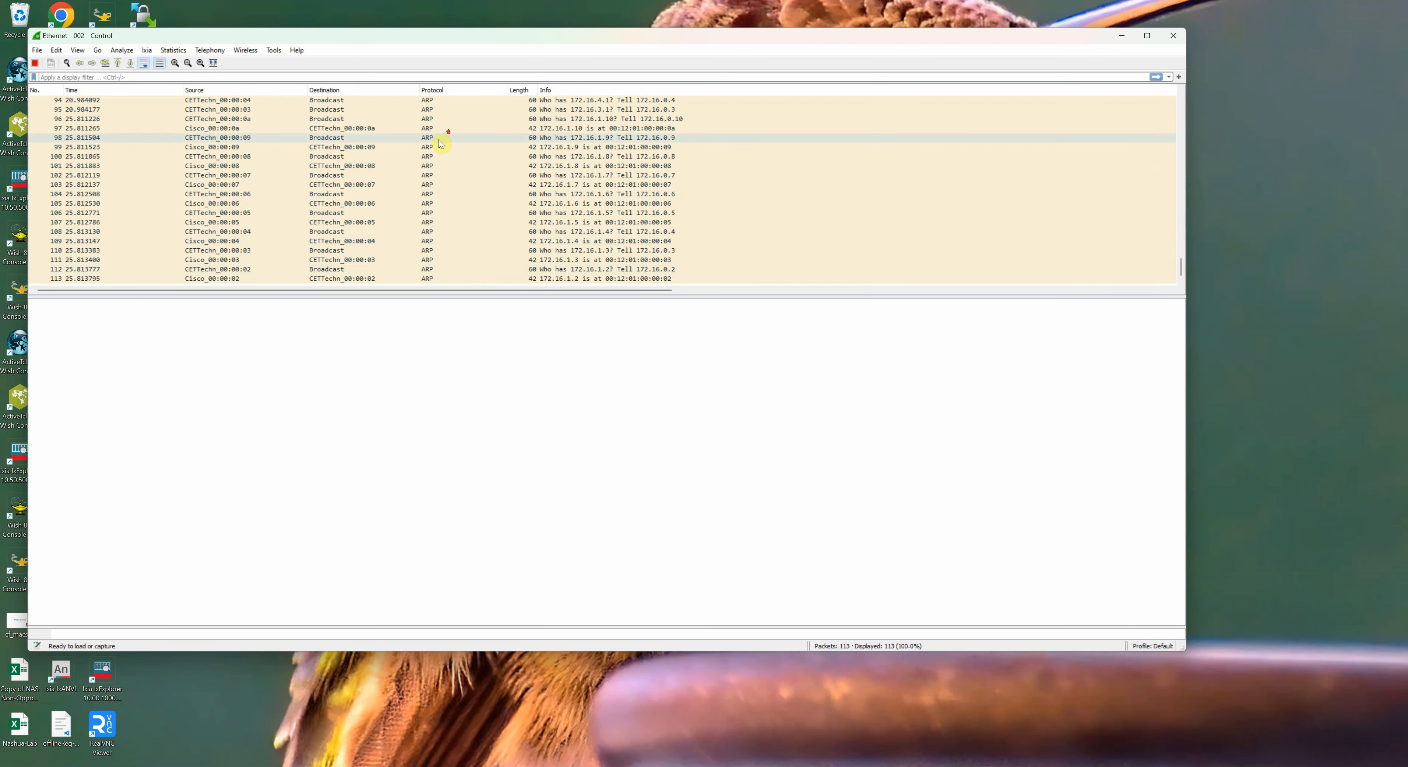
scroll(512, 129, up, 17)
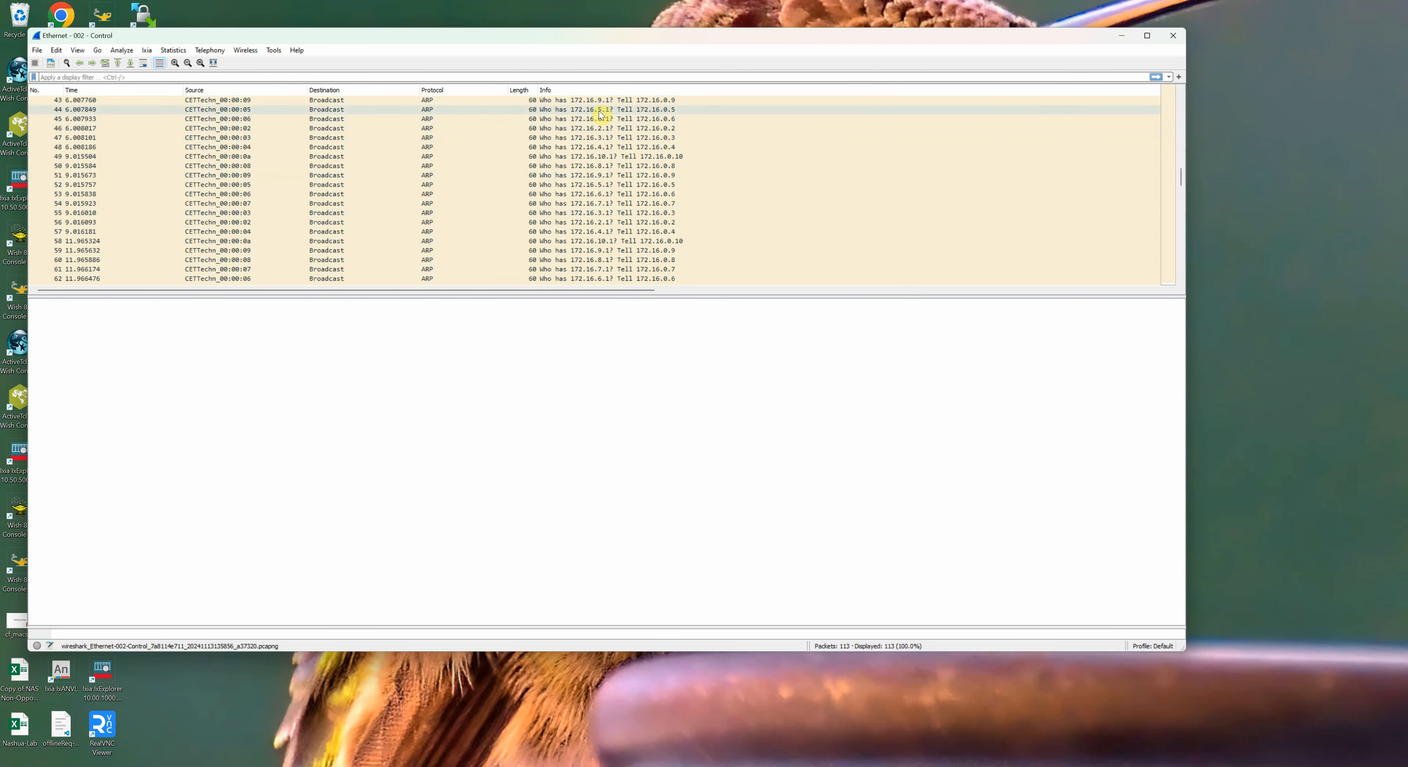
click(597, 101)
scroll(594, 115, up, 11)
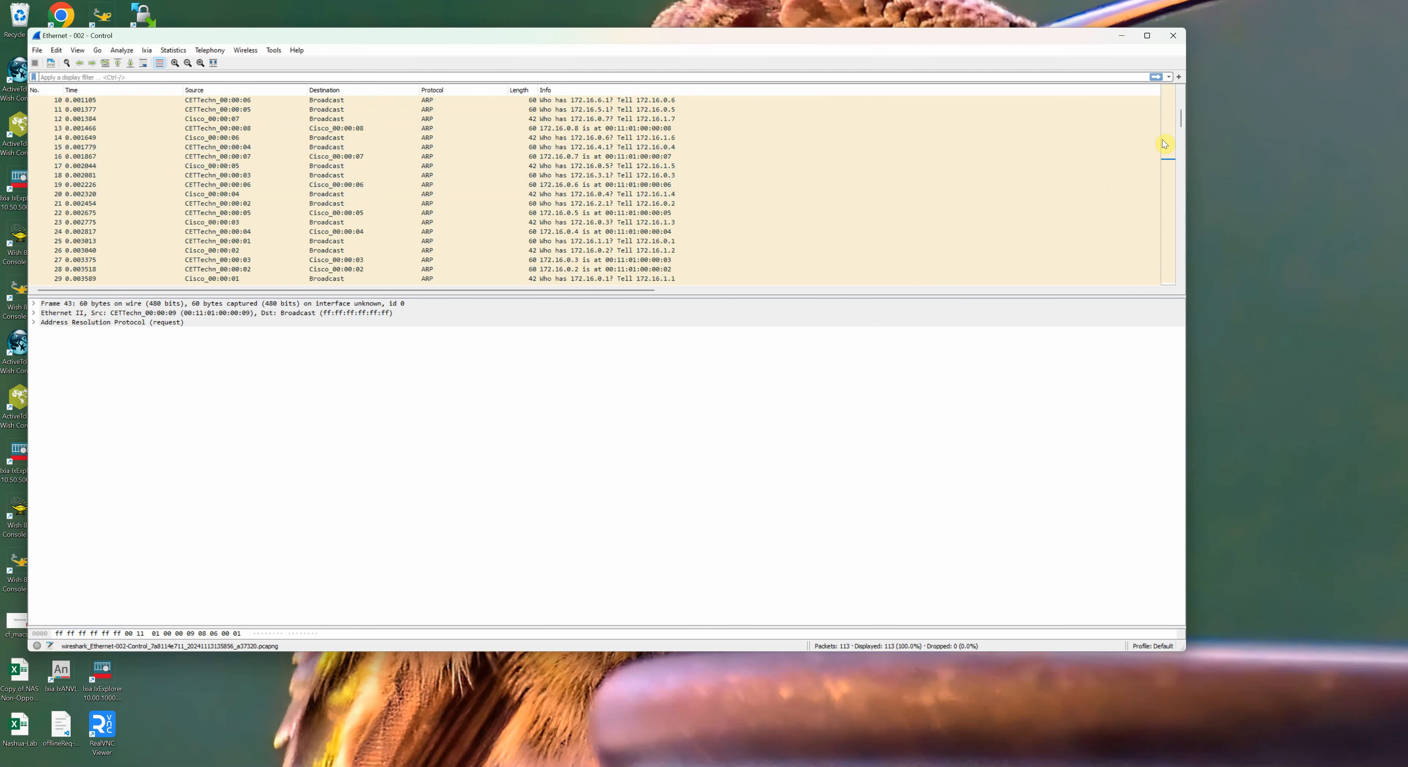
scroll(1180, 123, up, 3)
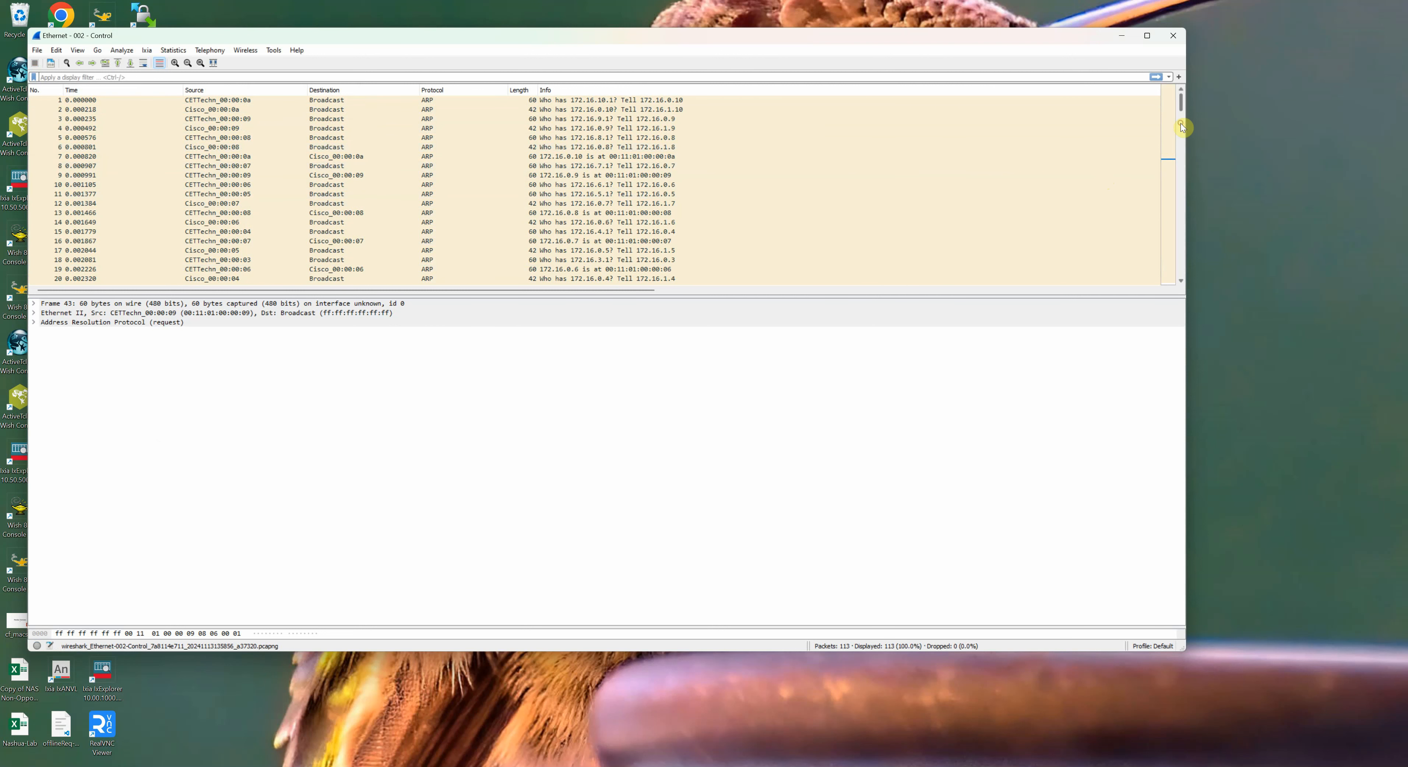
click(558, 102)
click(565, 111)
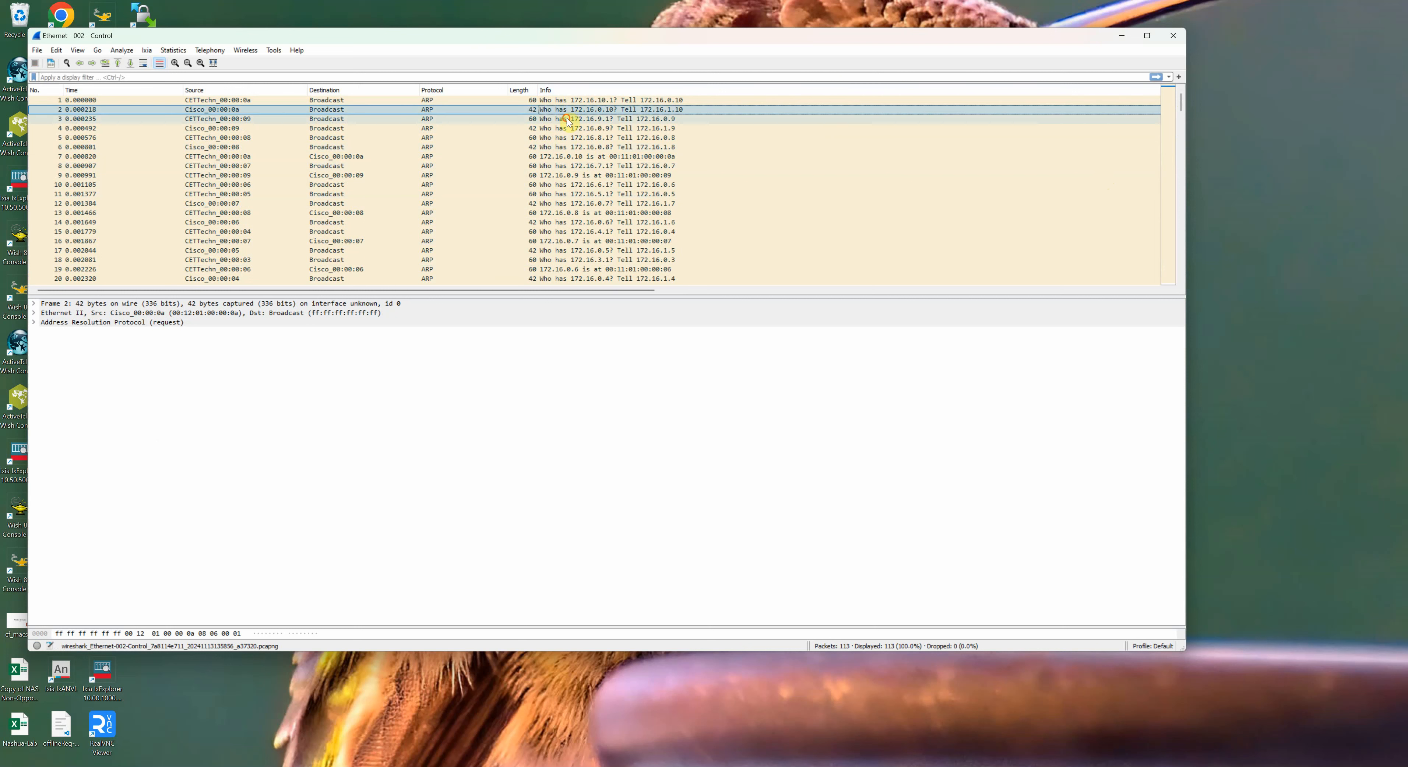
click(566, 119)
click(567, 129)
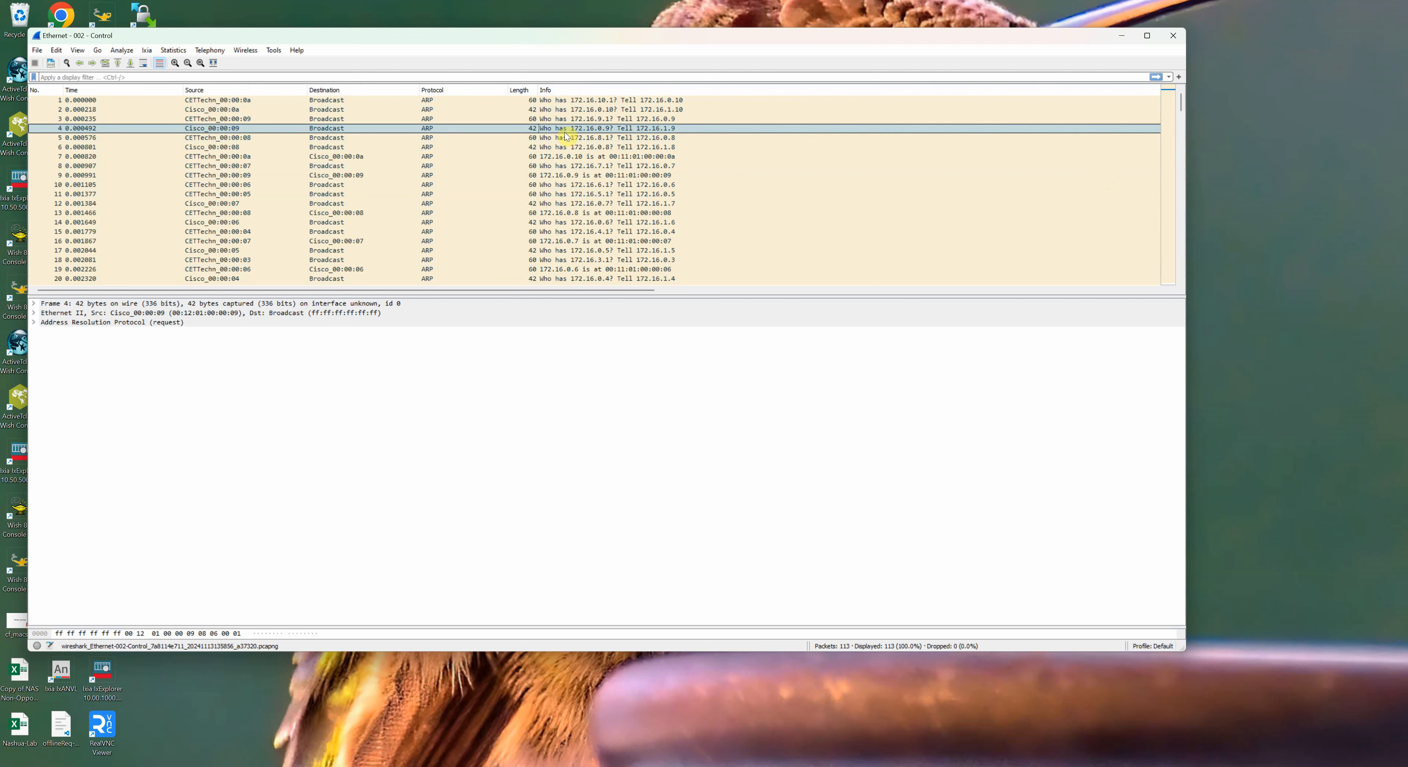
scroll(563, 159, down, 1)
scroll(563, 172, up, 1)
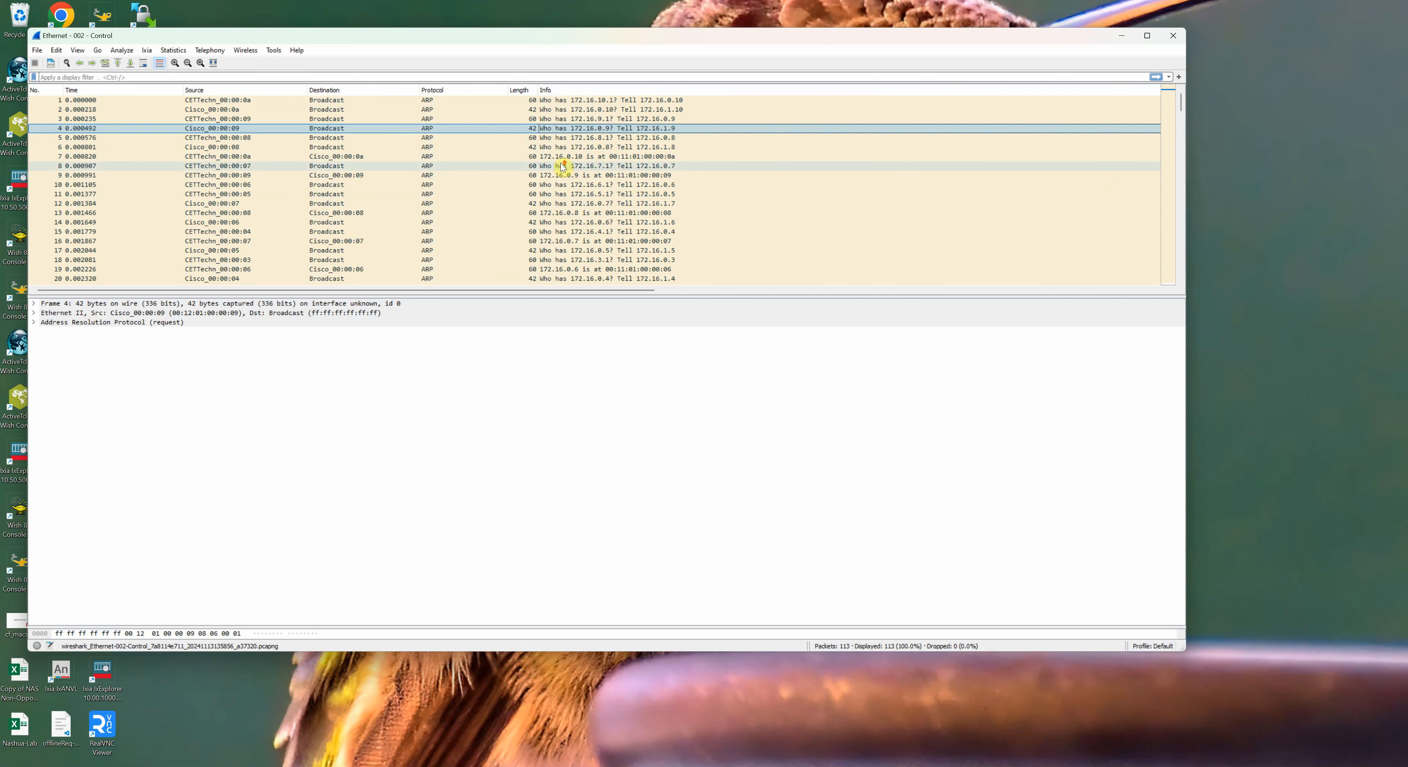
Examine the ARP replies near the end of the capture, expanding the protocol details of packet 97, and close the packet viewer
scroll(561, 167, down, 19)
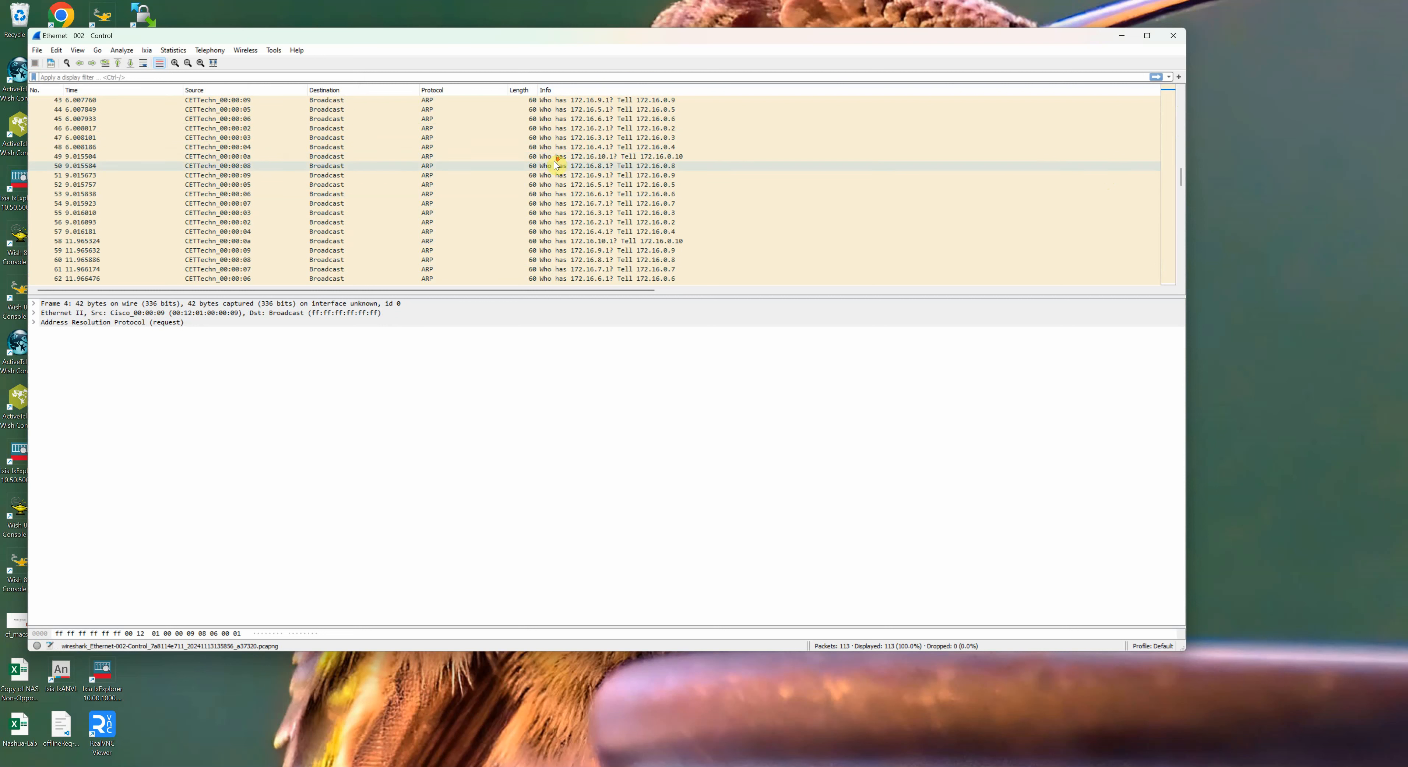
scroll(556, 167, down, 11)
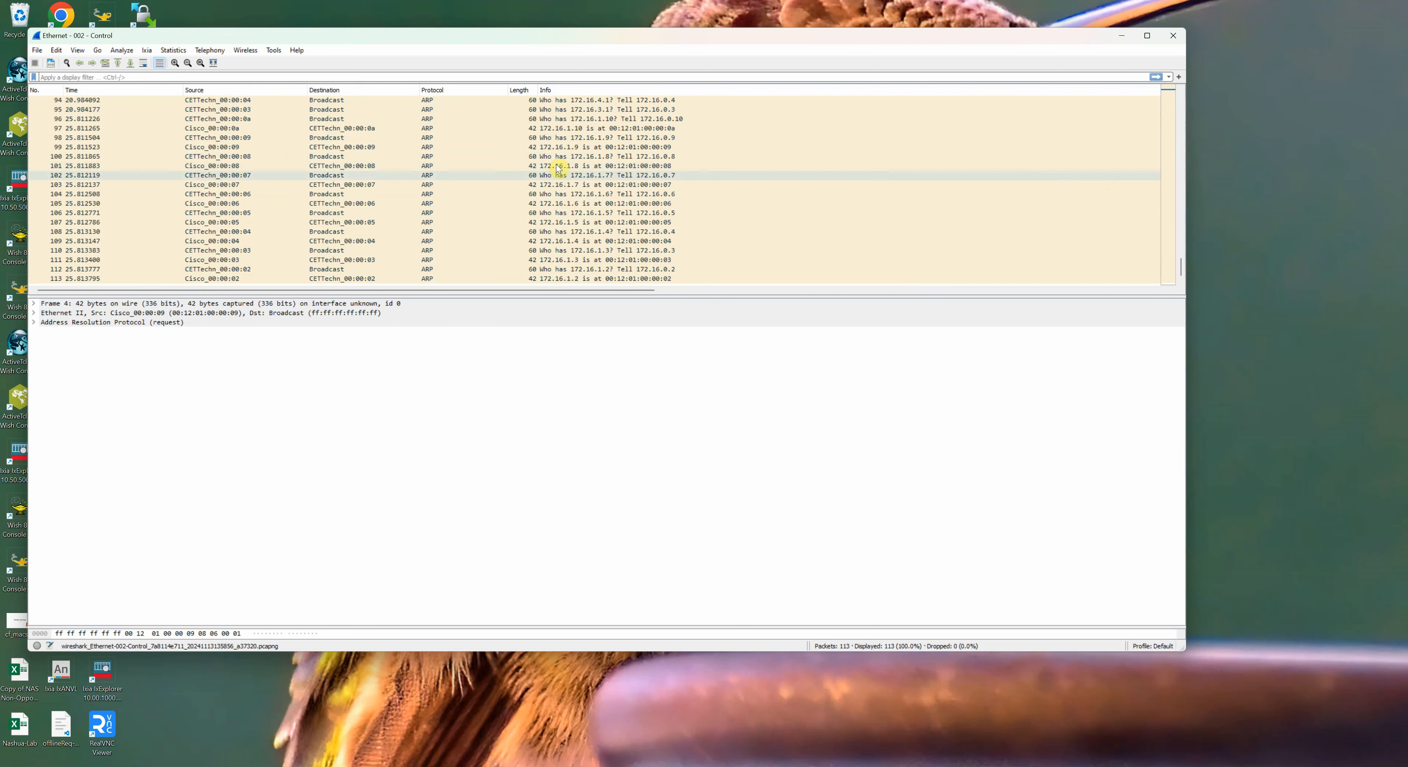
scroll(507, 174, up, 3)
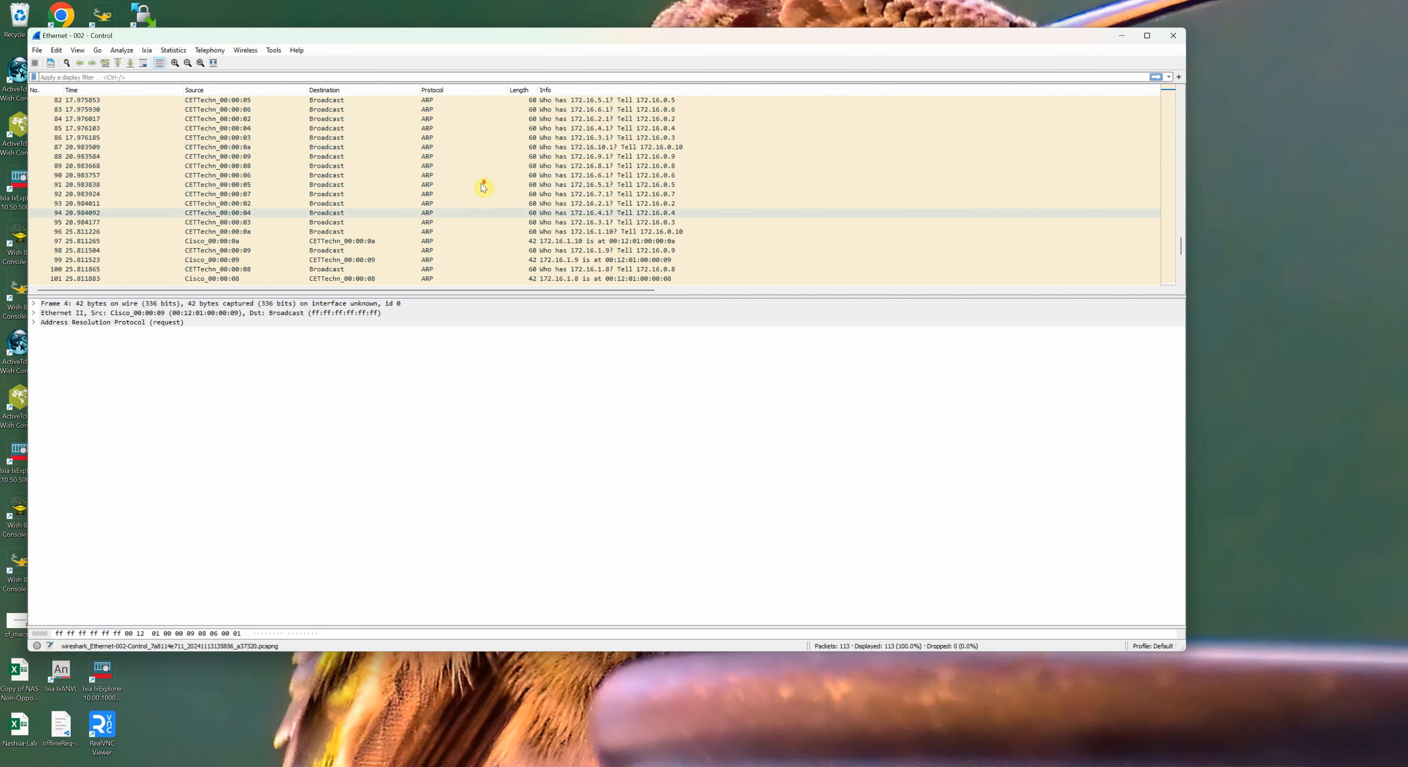
click(554, 232)
click(561, 241)
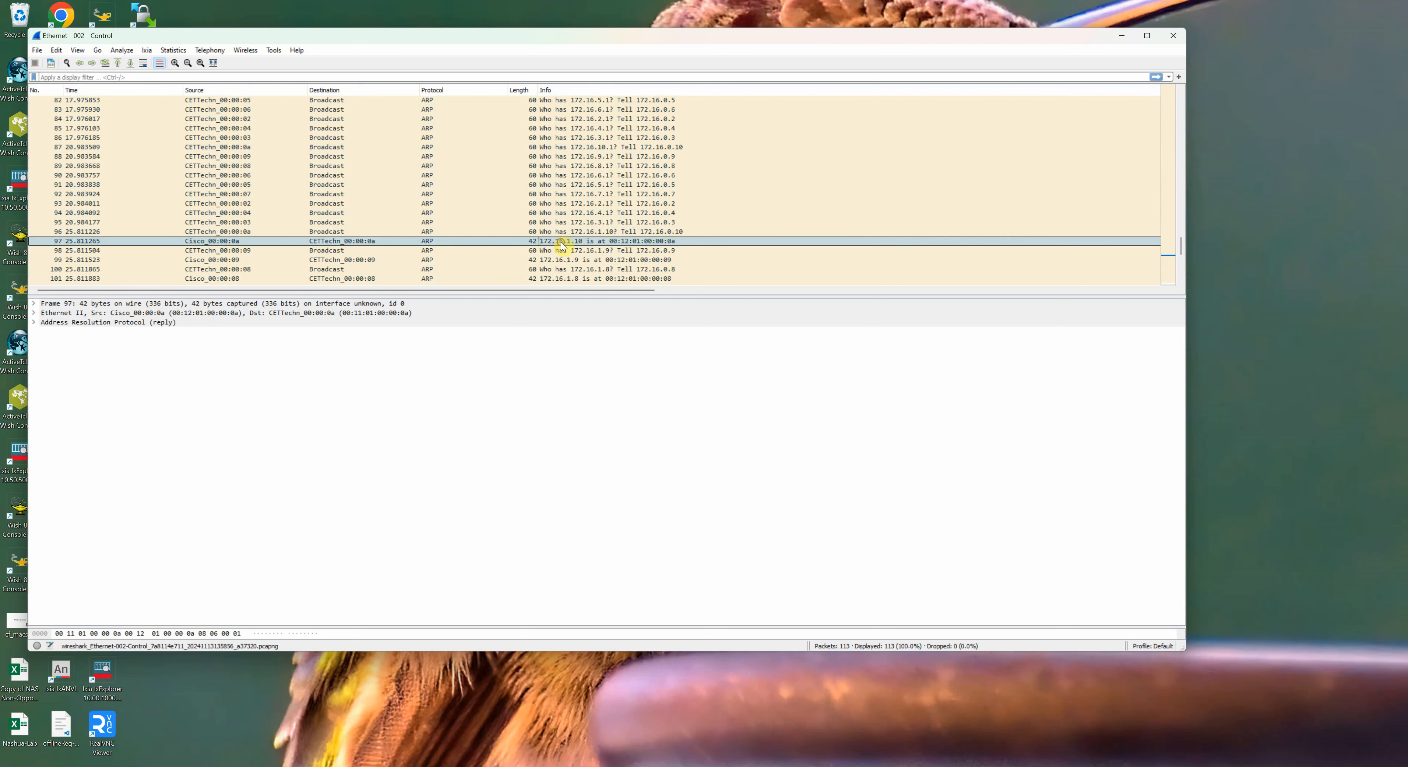
scroll(558, 240, down, 1)
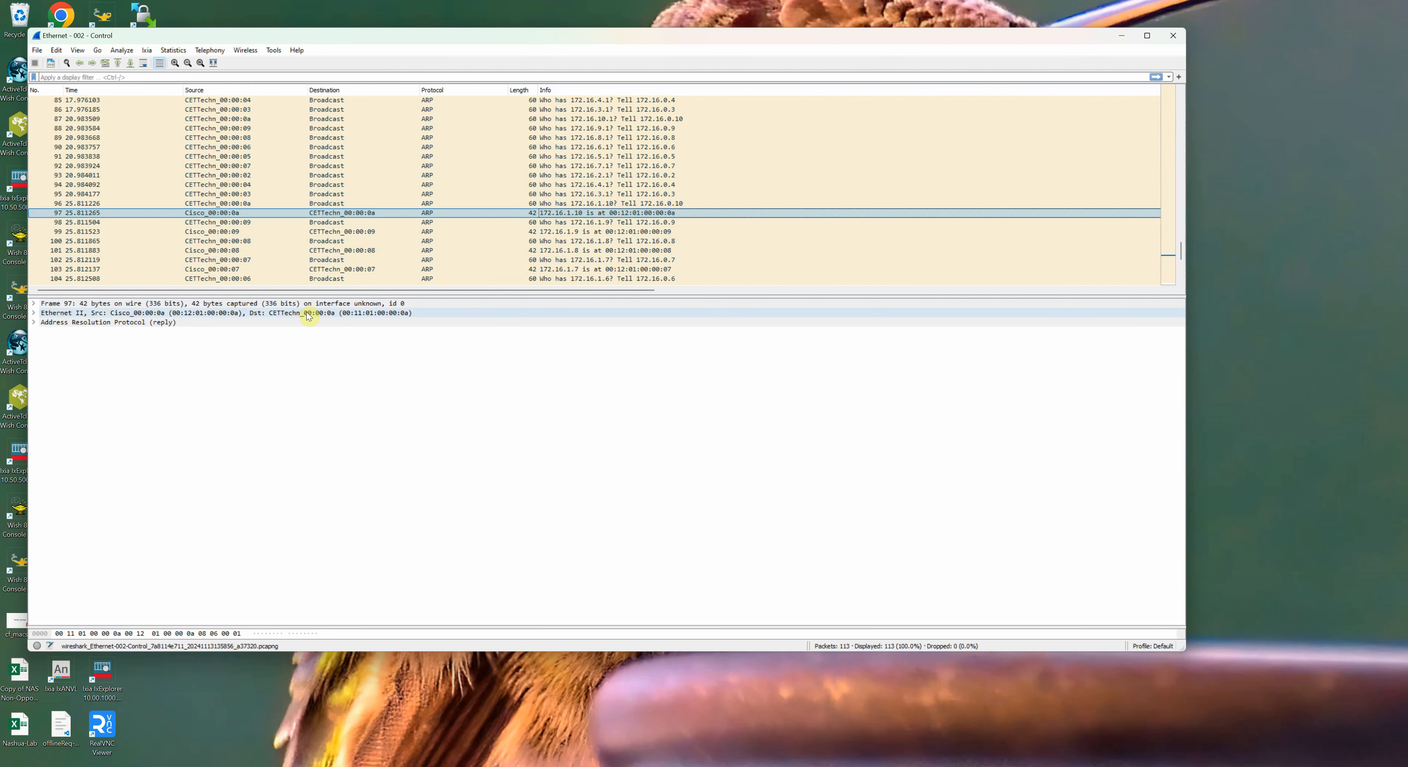
click(34, 323)
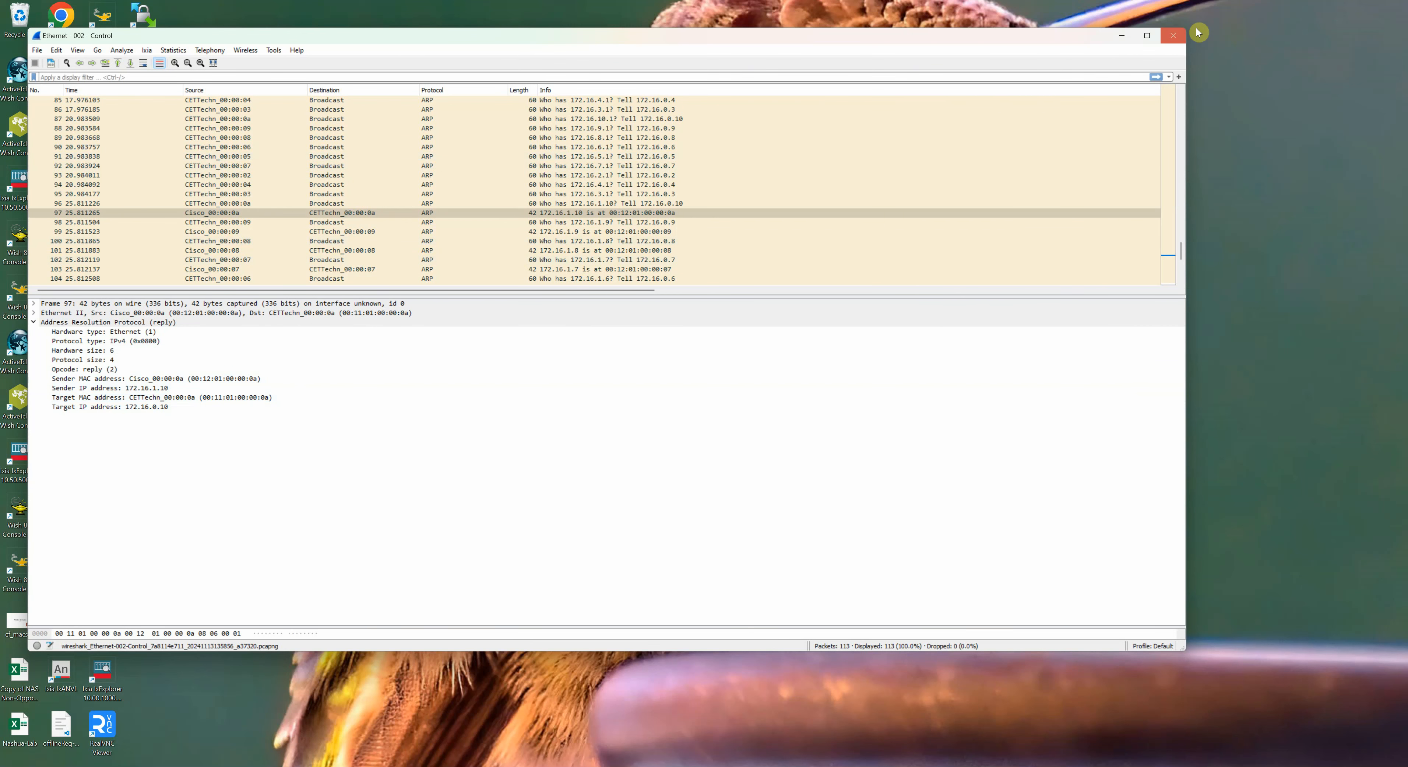
click(1173, 35)
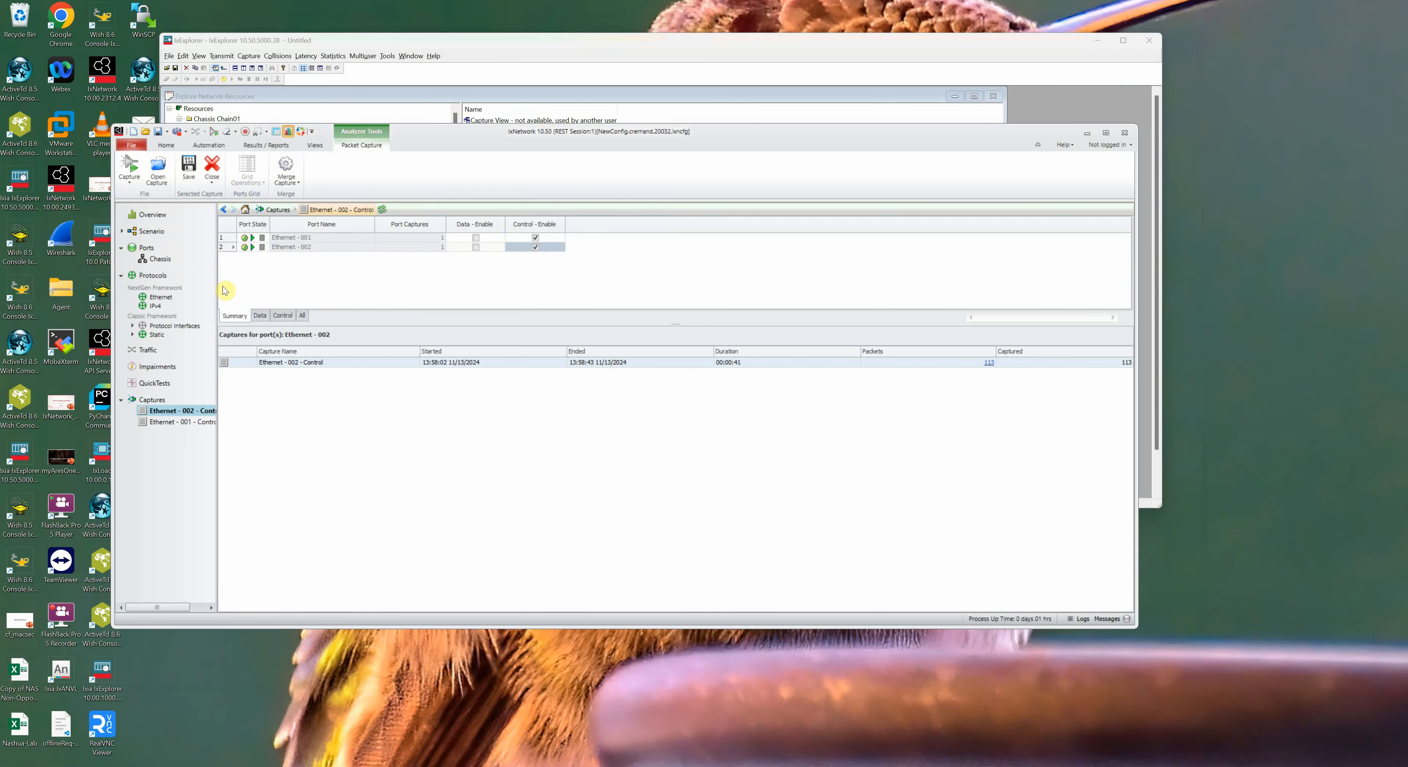
Review the IPv4 1 details in the scenario once more, and close both the Ethernet - 001 and Ethernet - 002 control captures
click(156, 230)
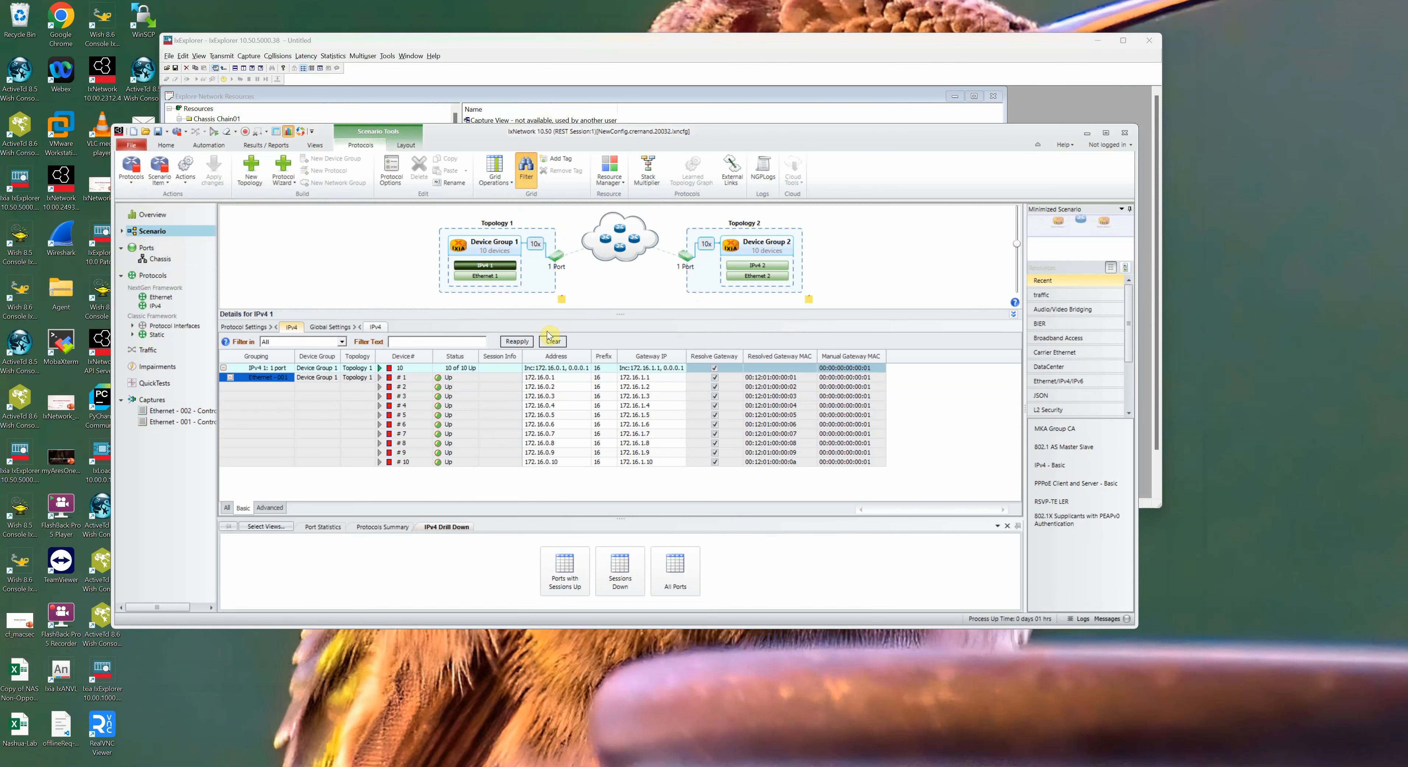
click(164, 410)
ctrl+click(164, 422)
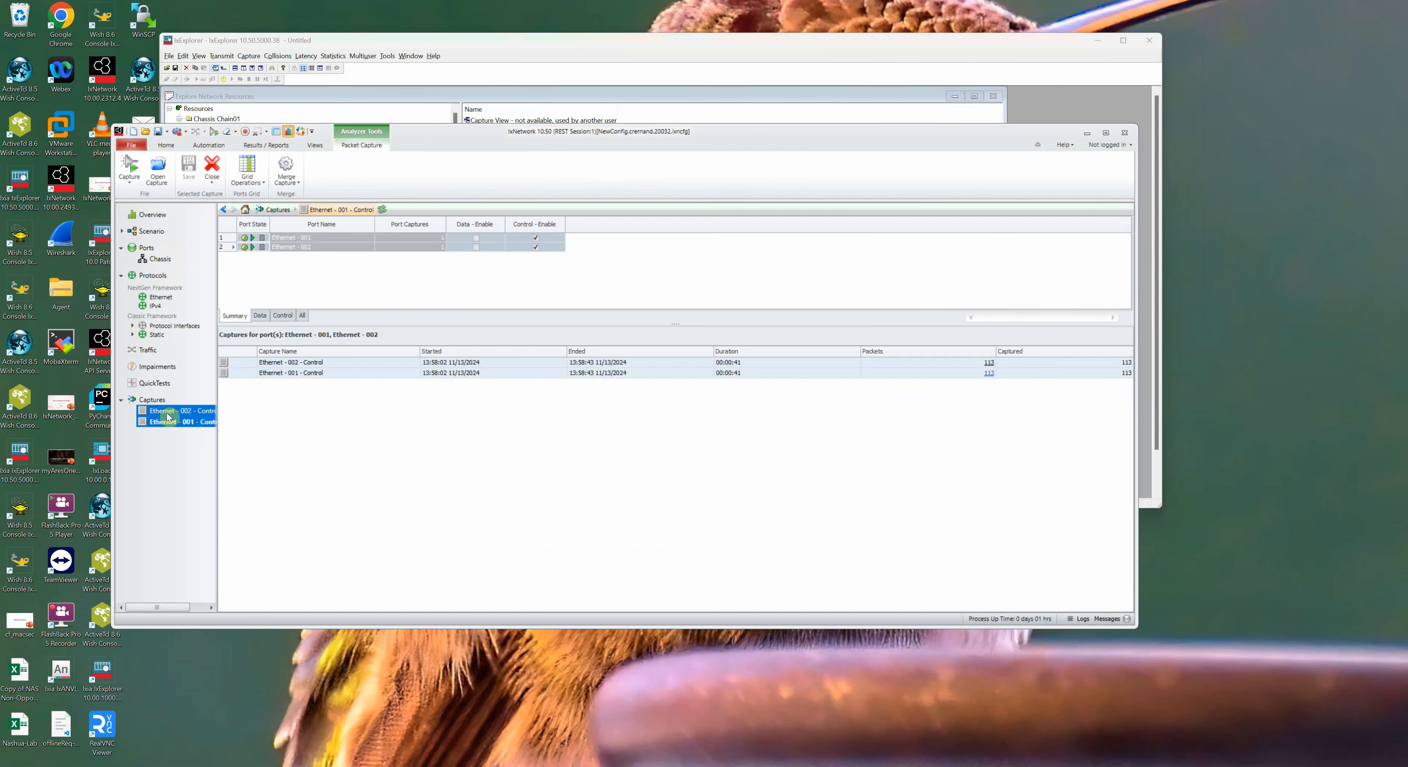
click(212, 164)
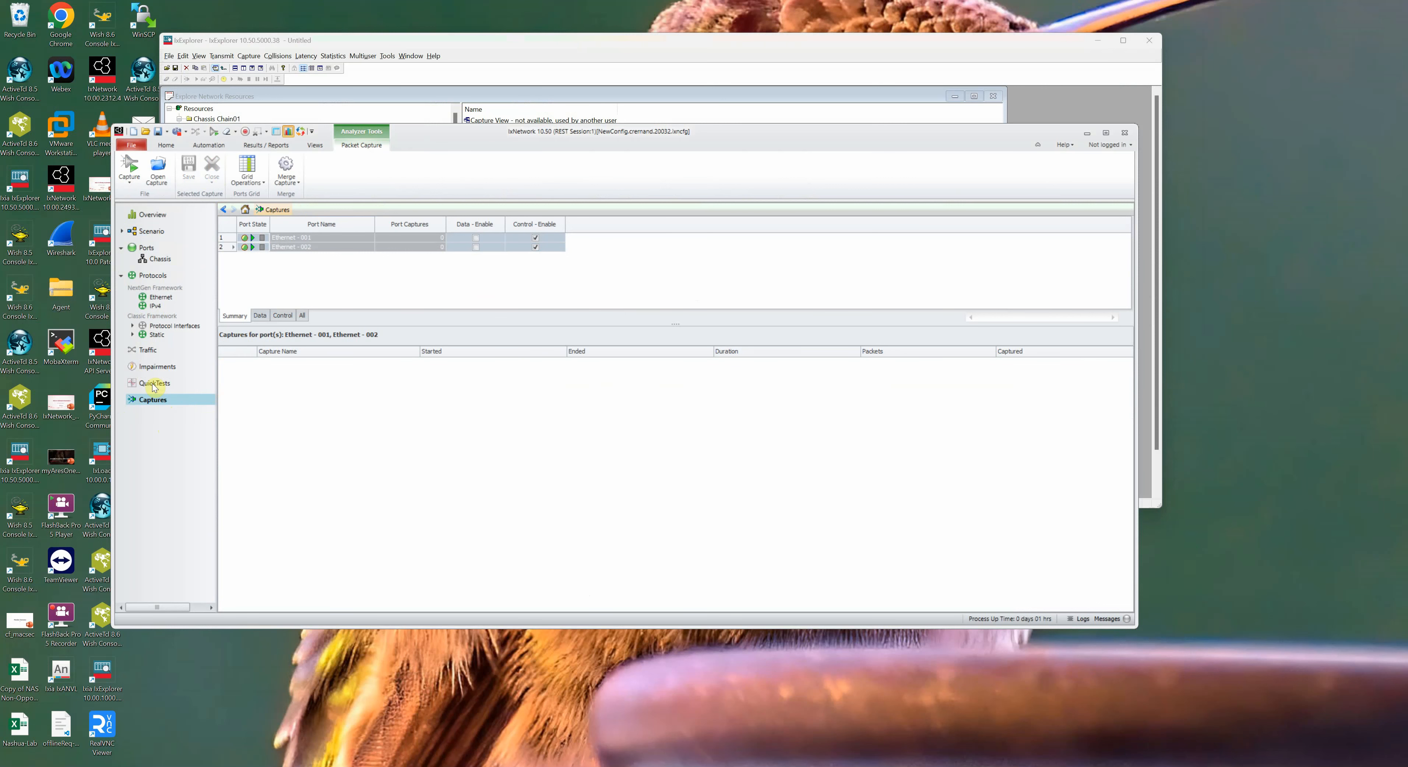
Add an L2-3 traffic item and name it "FromTopo1to Topo2"
click(145, 350)
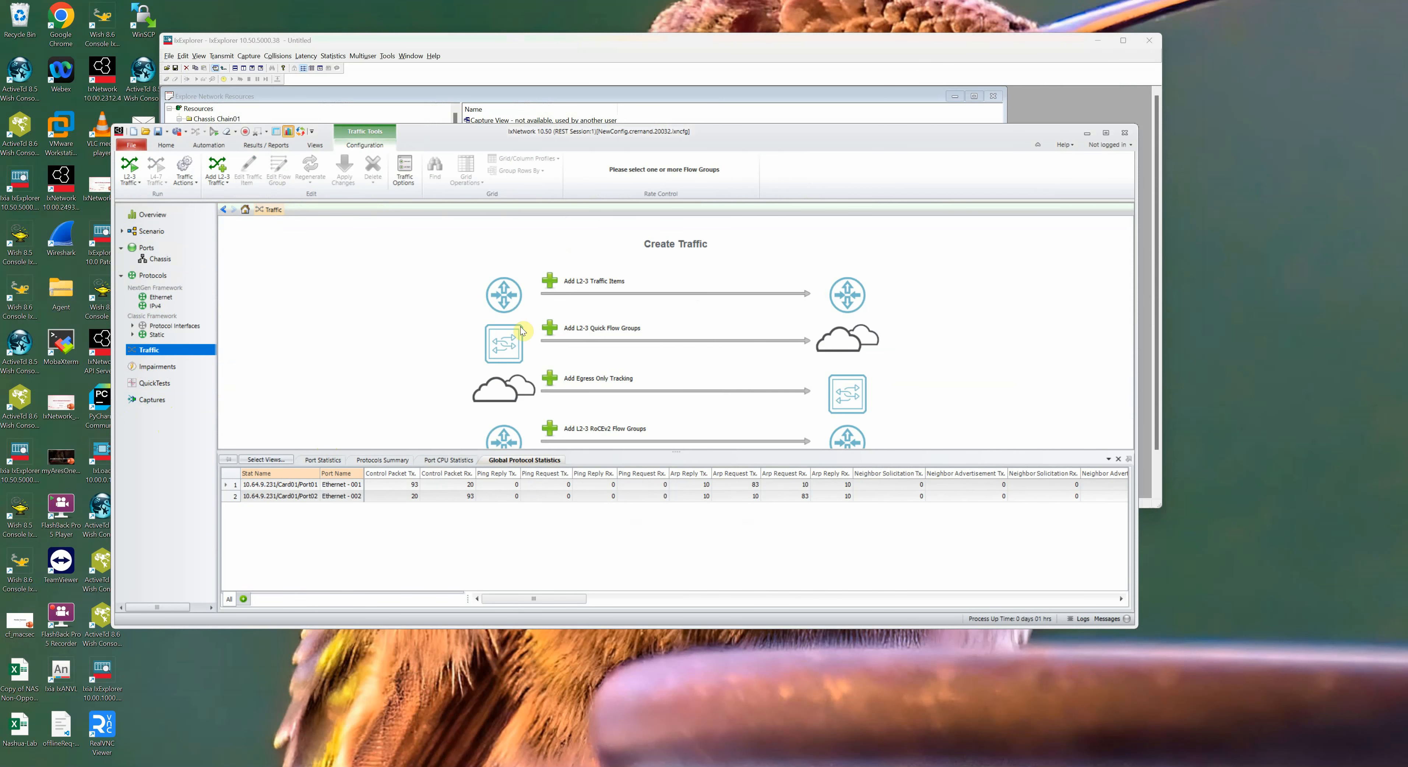
click(550, 283)
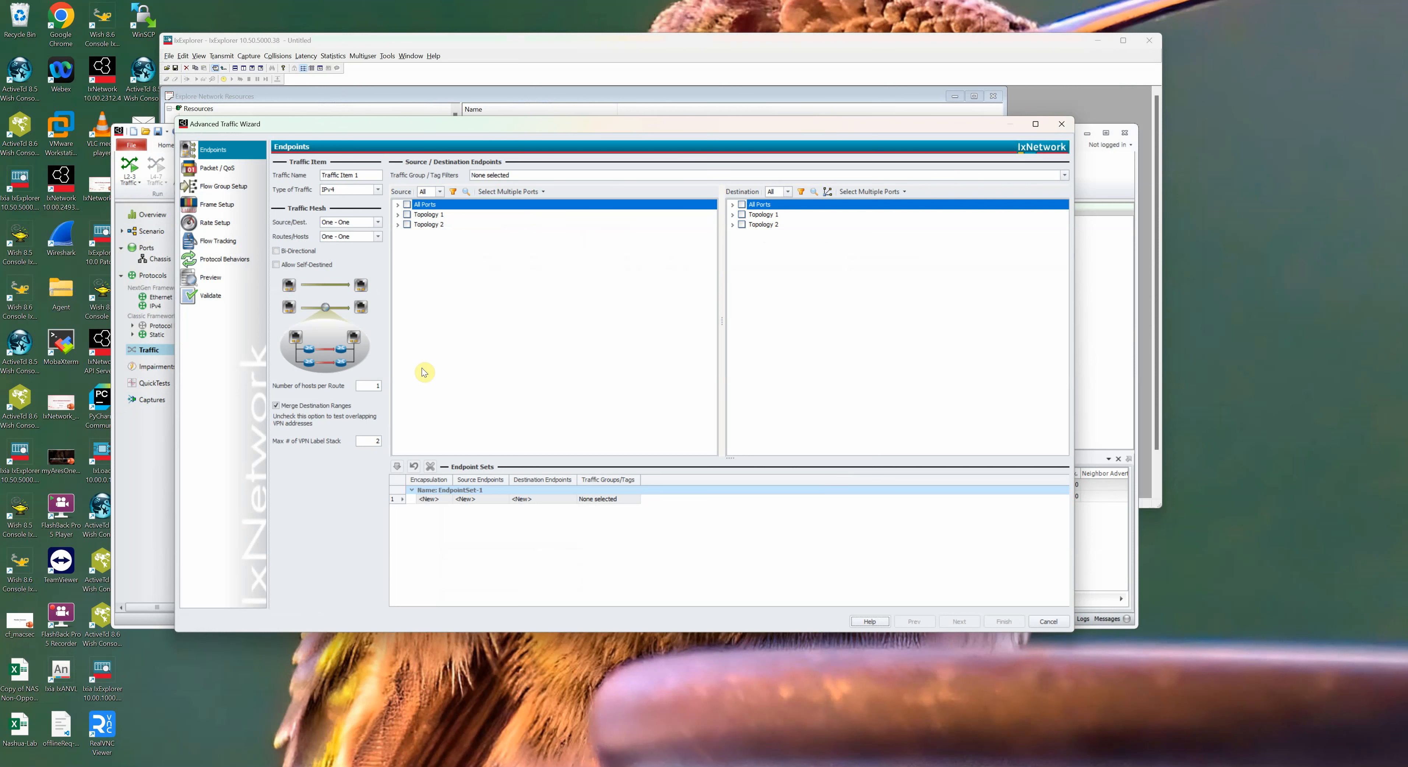
drag(364, 171, 312, 174)
text(FromTopo1to Topo2)
click(452, 284)
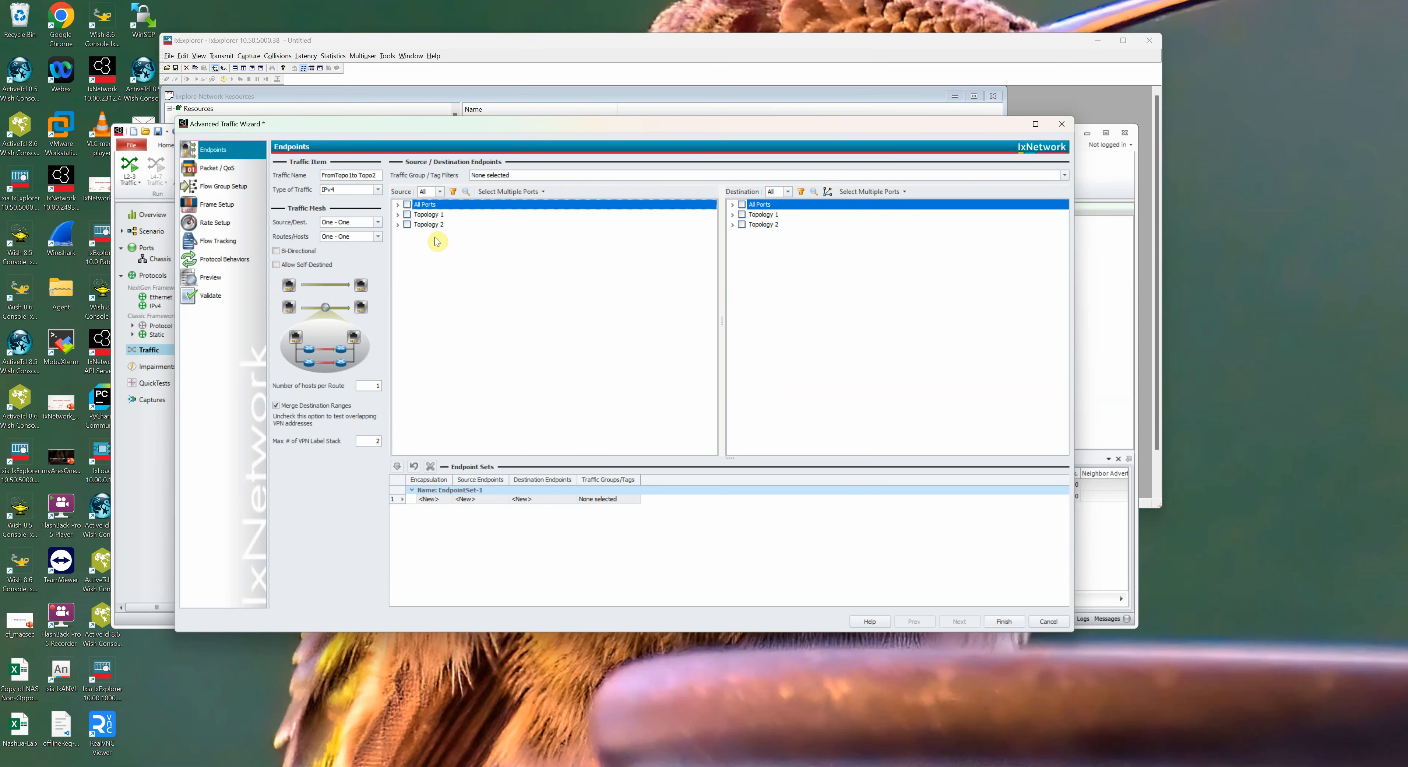
Select IPv4 1 under Device Group 1 of Topology 1 as the traffic source, keeping all 10 addresses of Ethernet - 001
click(398, 214)
click(407, 224)
click(427, 236)
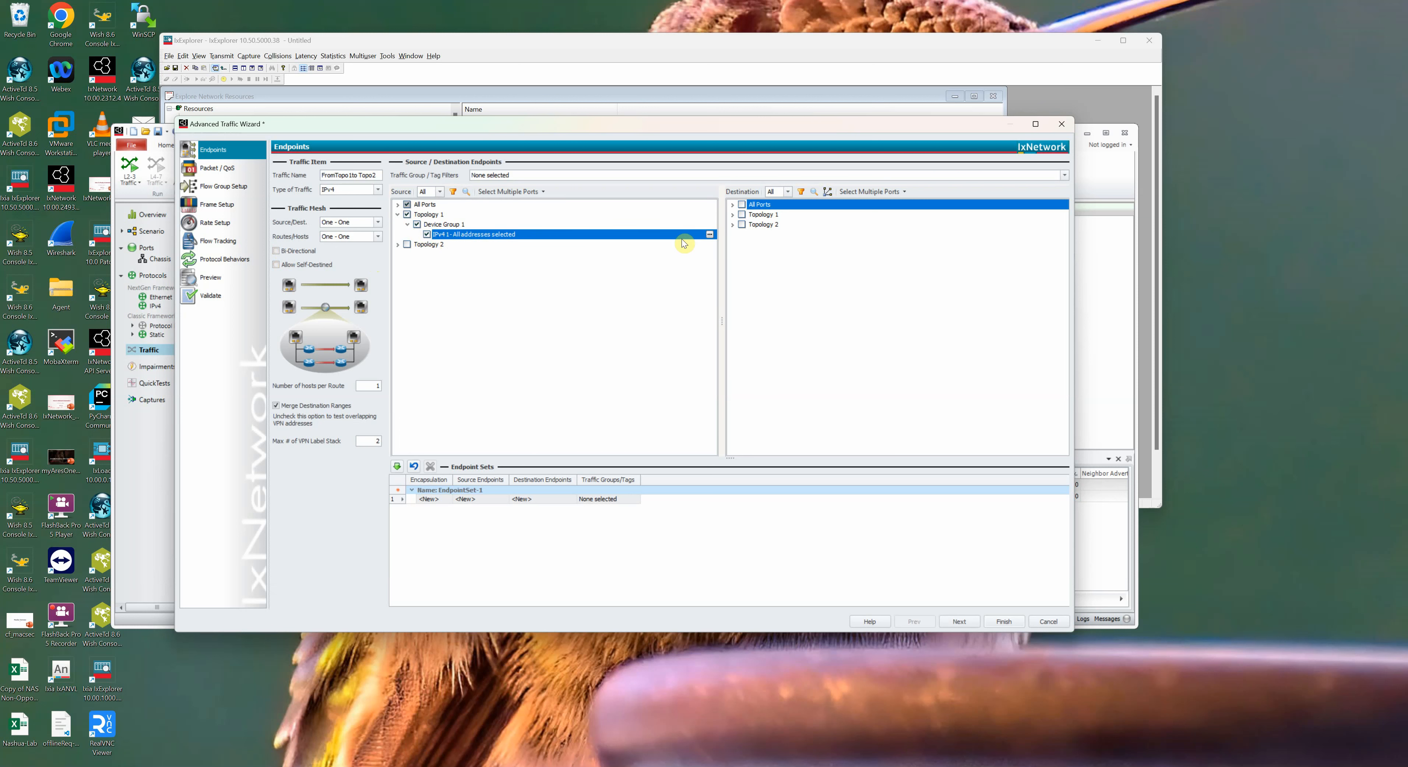
click(709, 234)
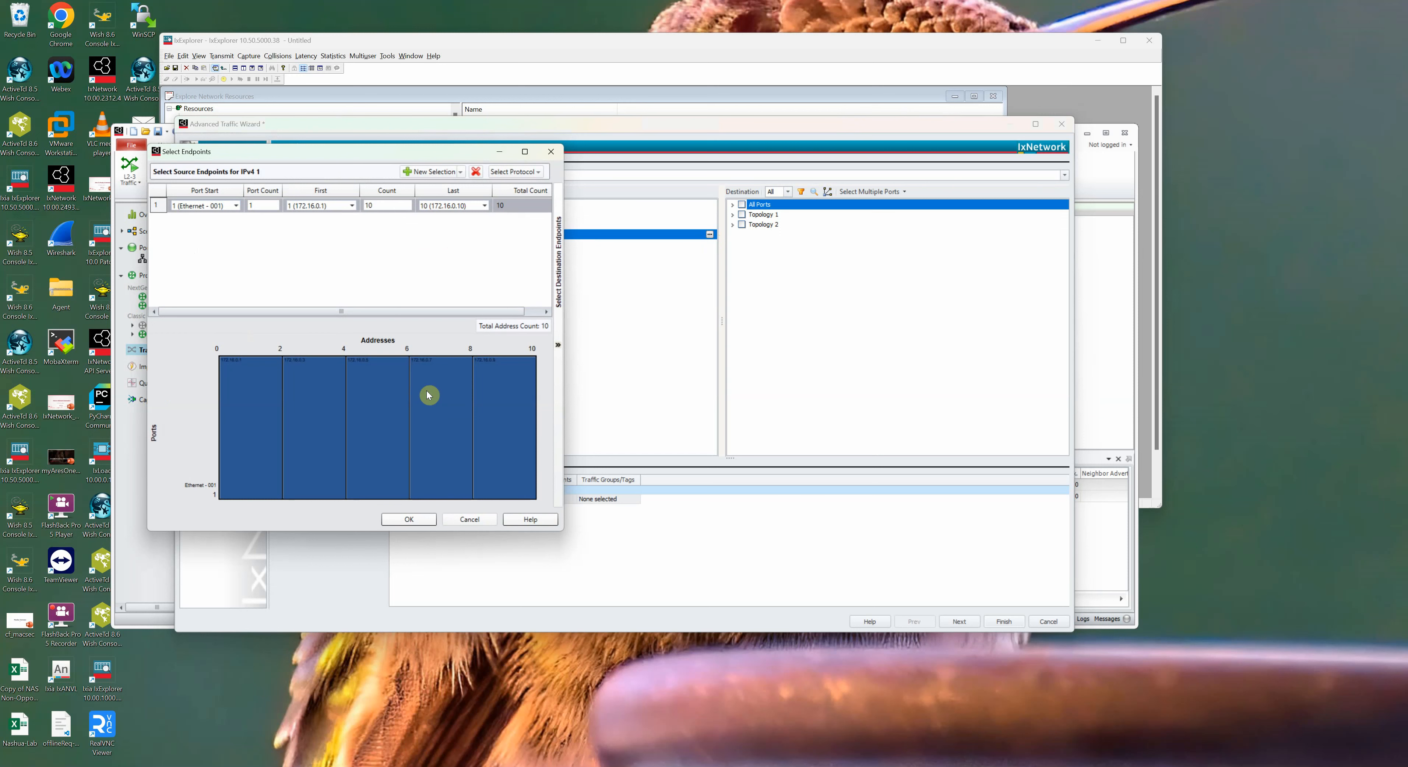
click(409, 519)
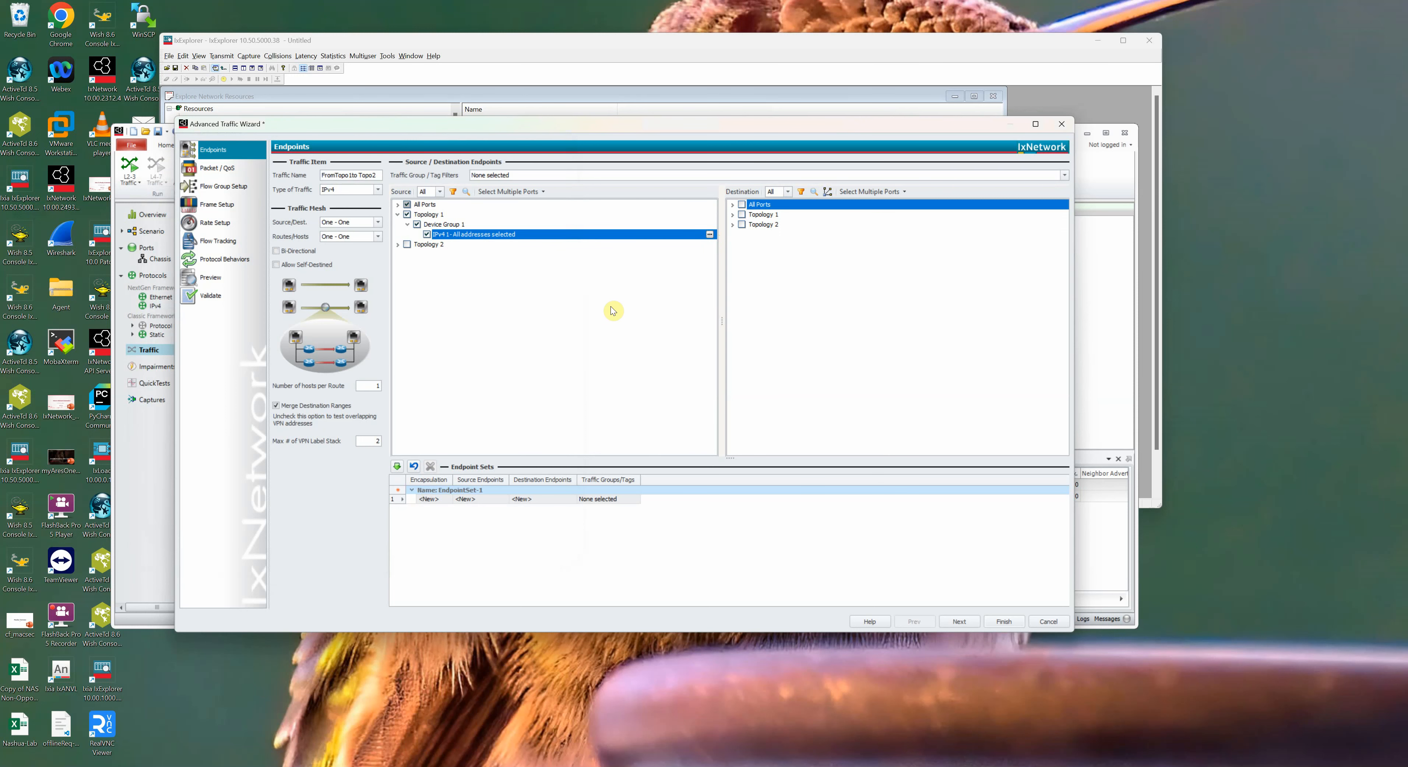
Select IPv4 2 under Device Group 2 of Topology 2 as the traffic destination and proceed to the Packet / QoS settings
click(732, 225)
click(742, 234)
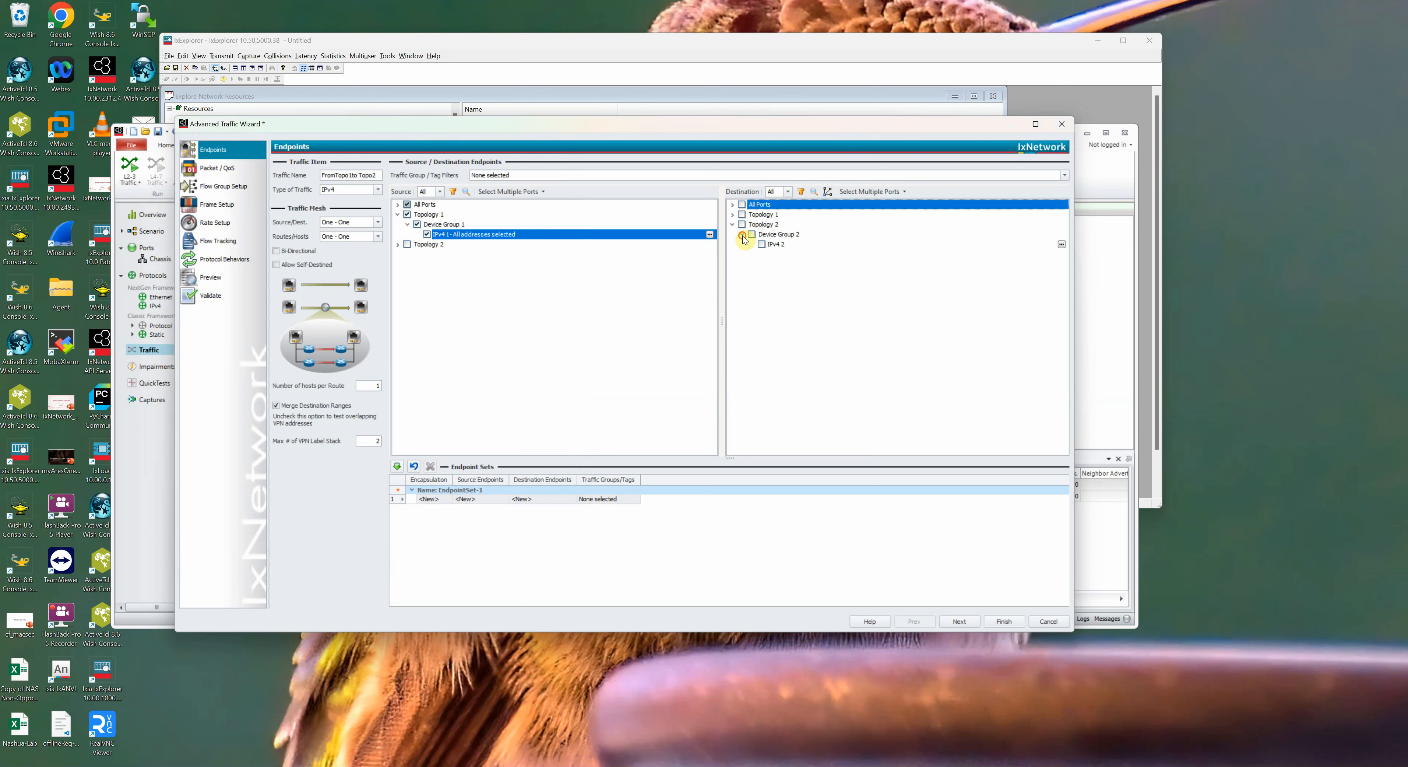
click(762, 245)
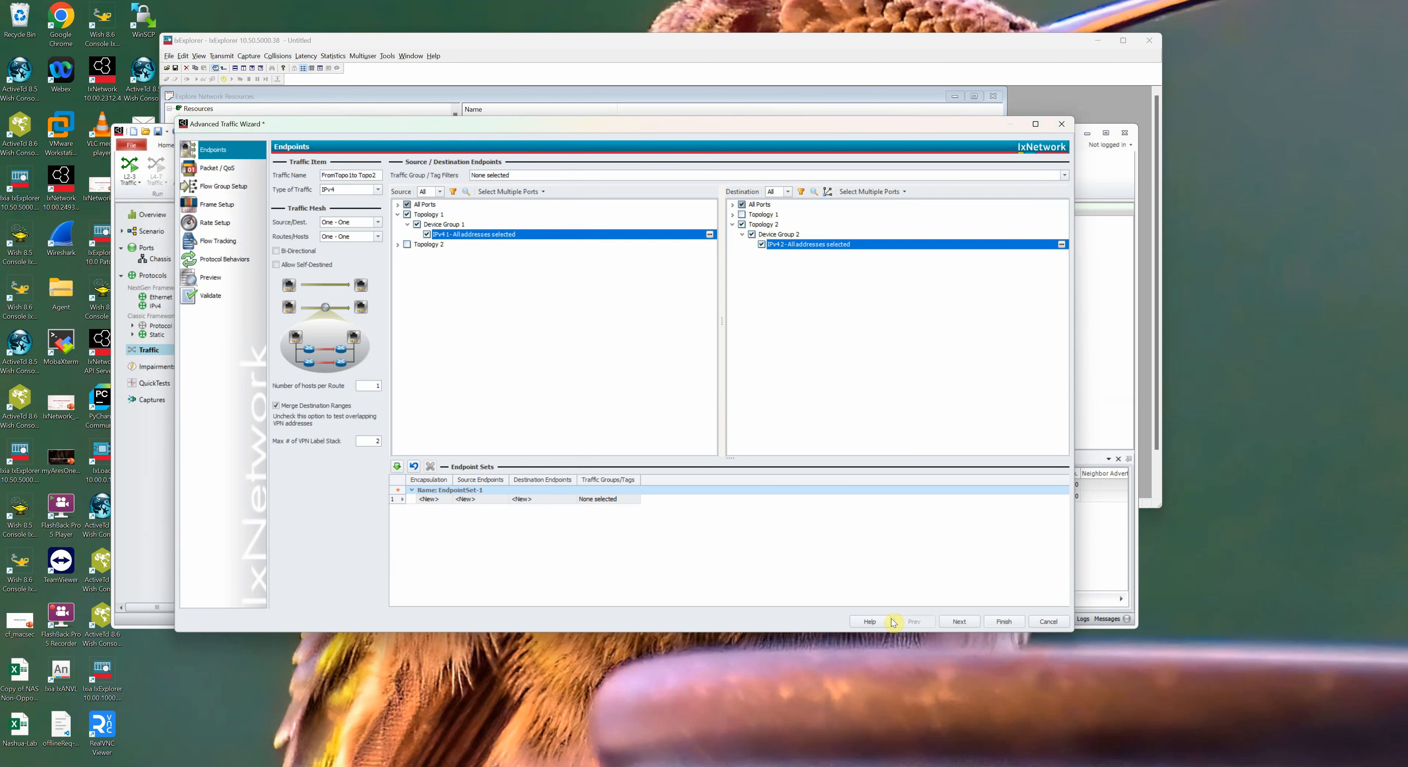
click(960, 621)
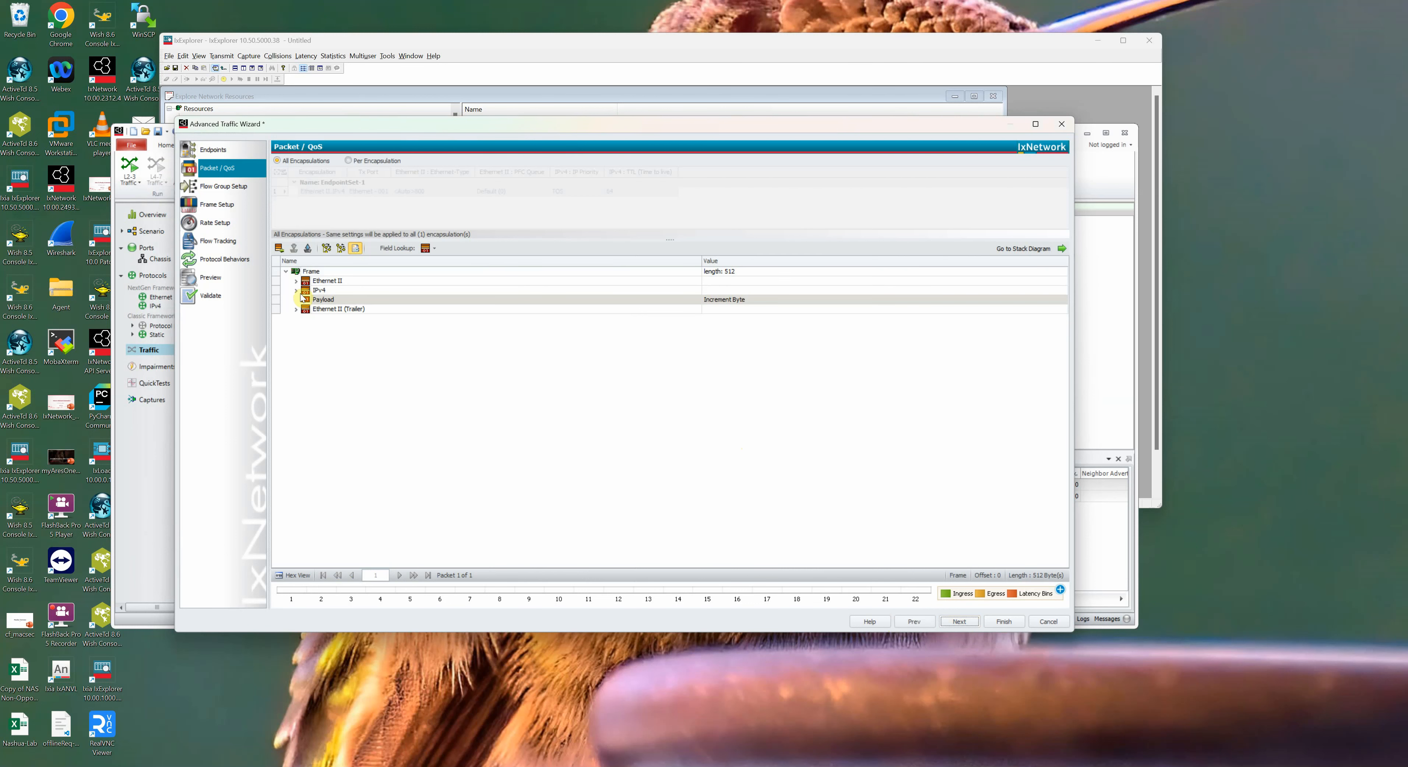
Keep the default IPv4 packet settings and the default flow group distribution, and continue to Frame Setup
click(295, 290)
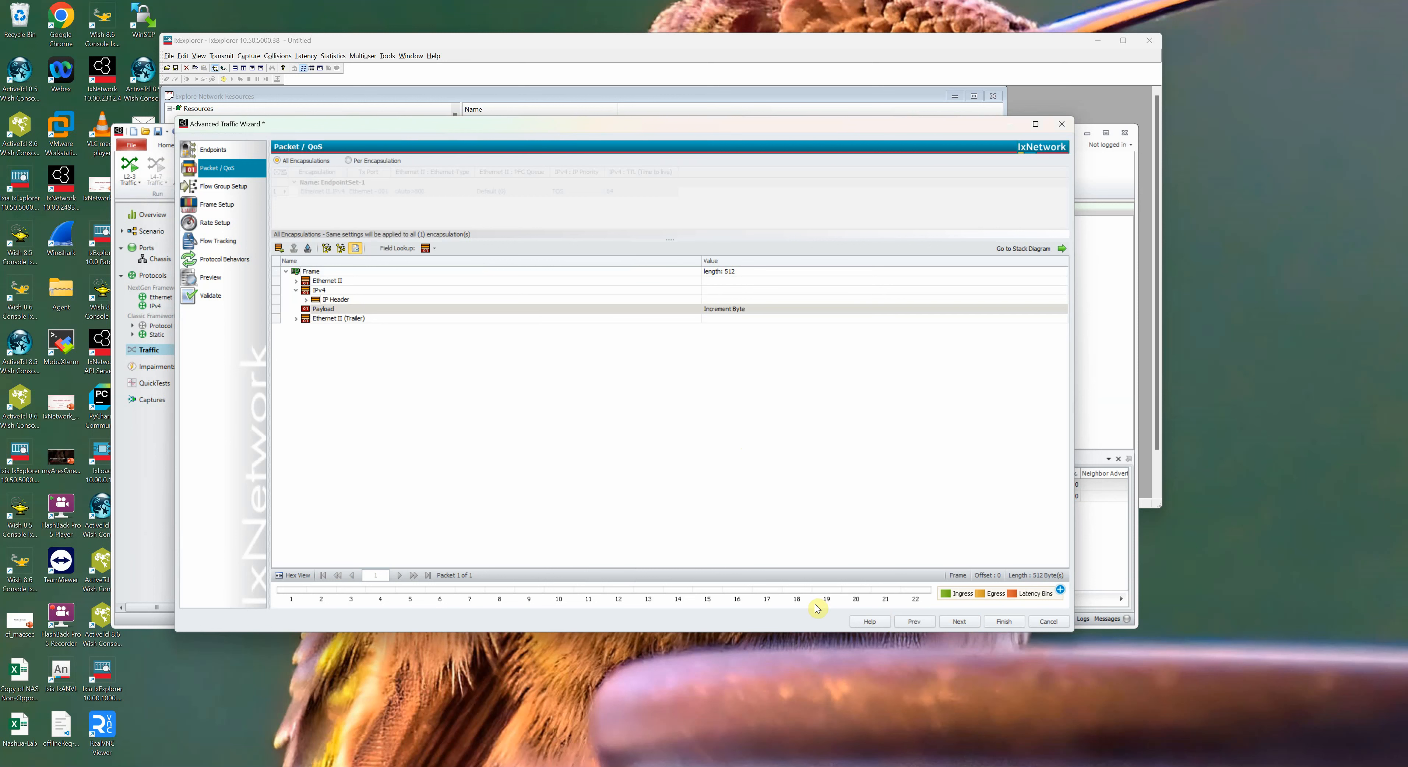
click(960, 622)
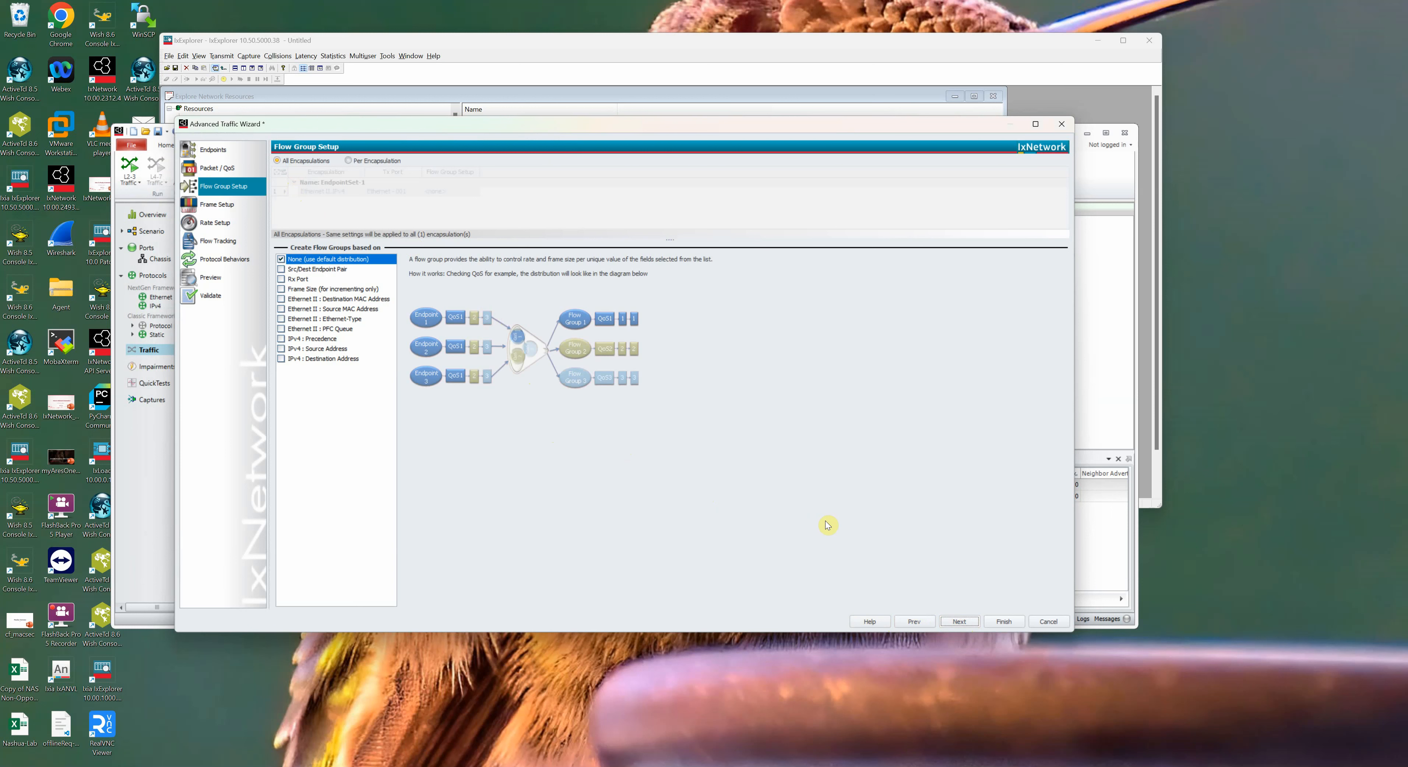
click(959, 621)
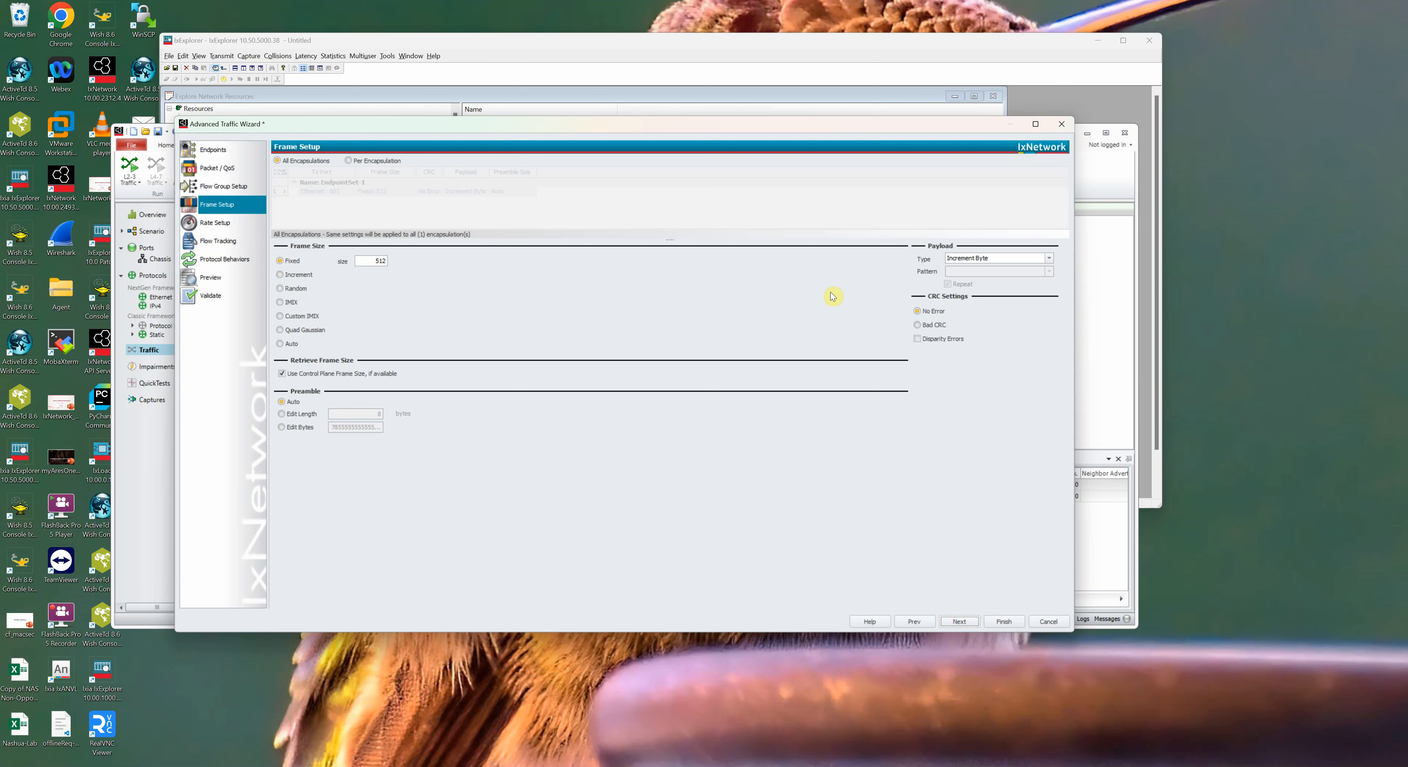
Set the payload to a custom repeating pattern of 00 00, keep the fixed 512-byte frame size, and continue to Rate Setup
click(1048, 264)
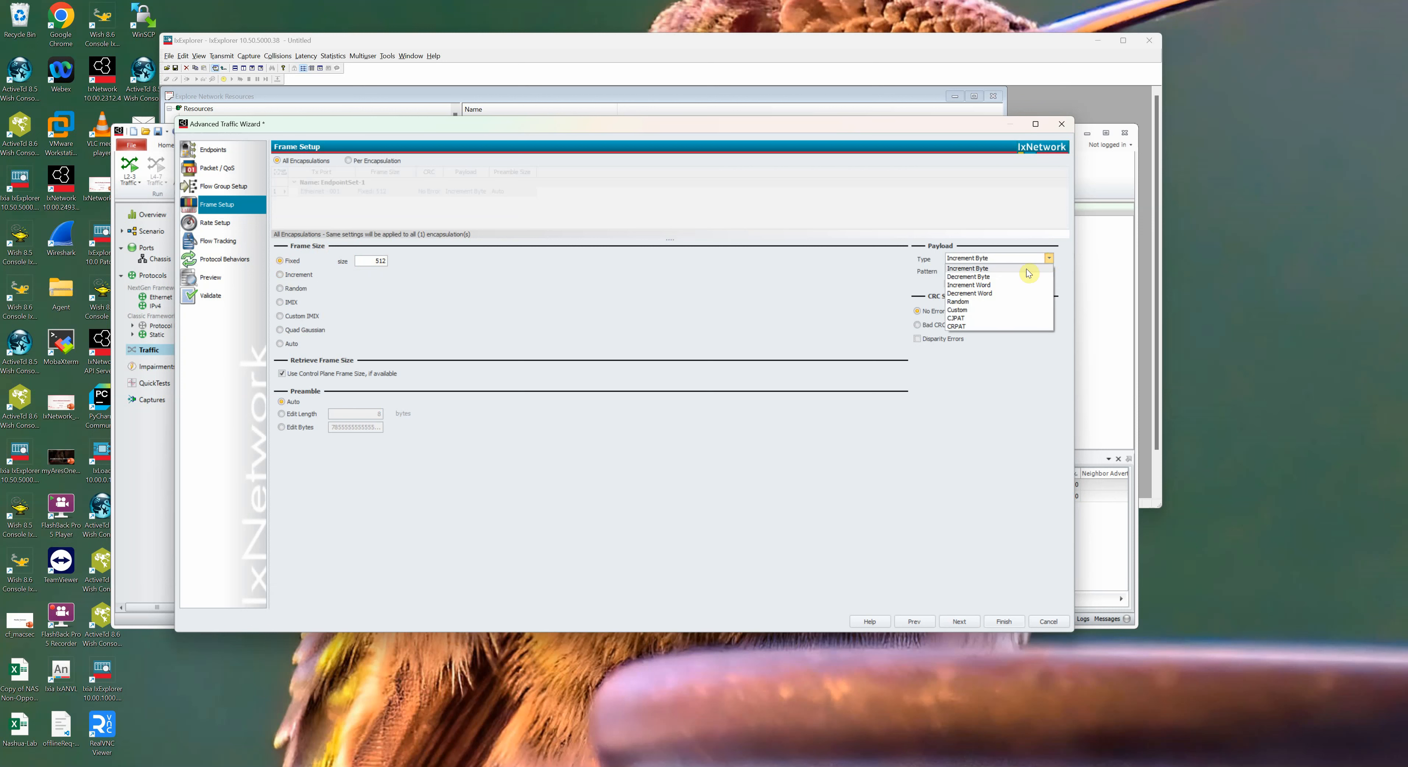
click(991, 310)
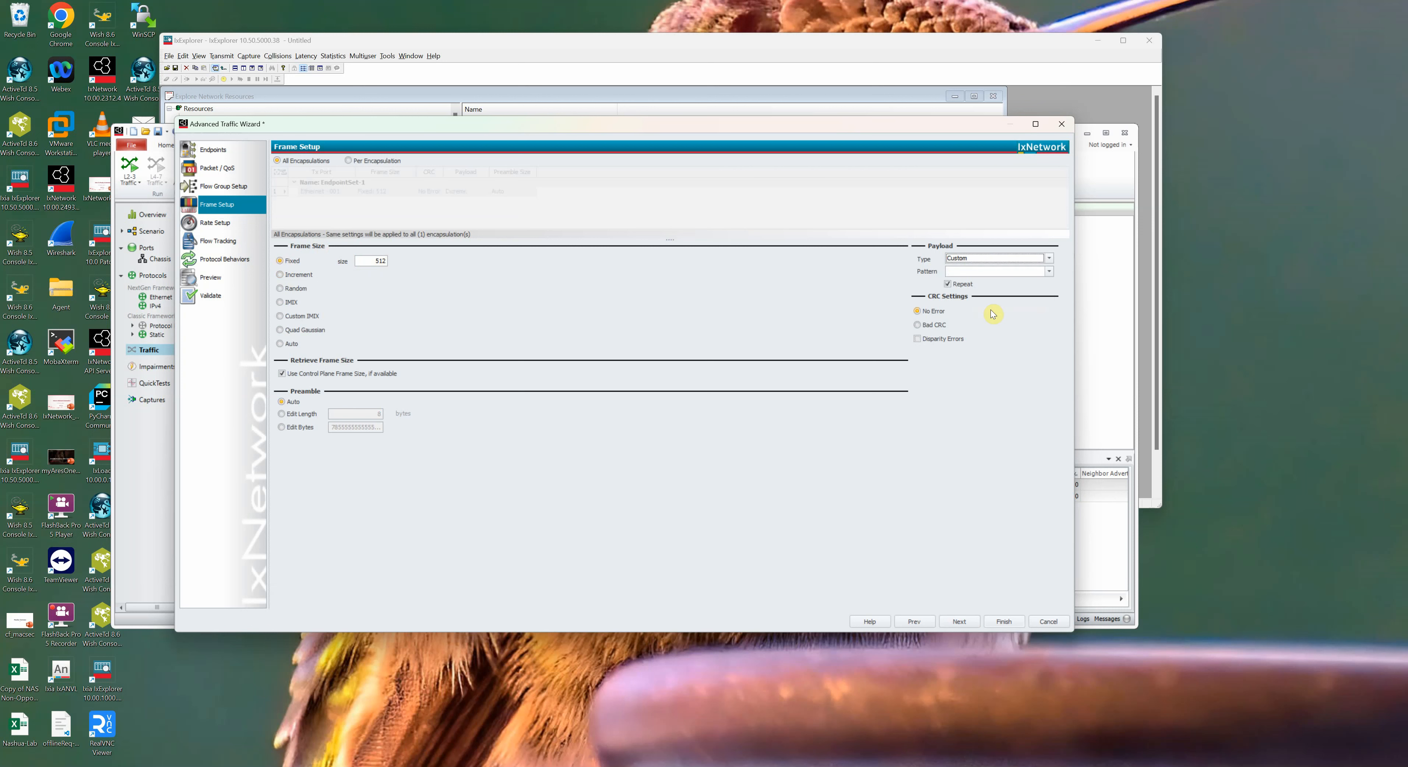
click(1048, 272)
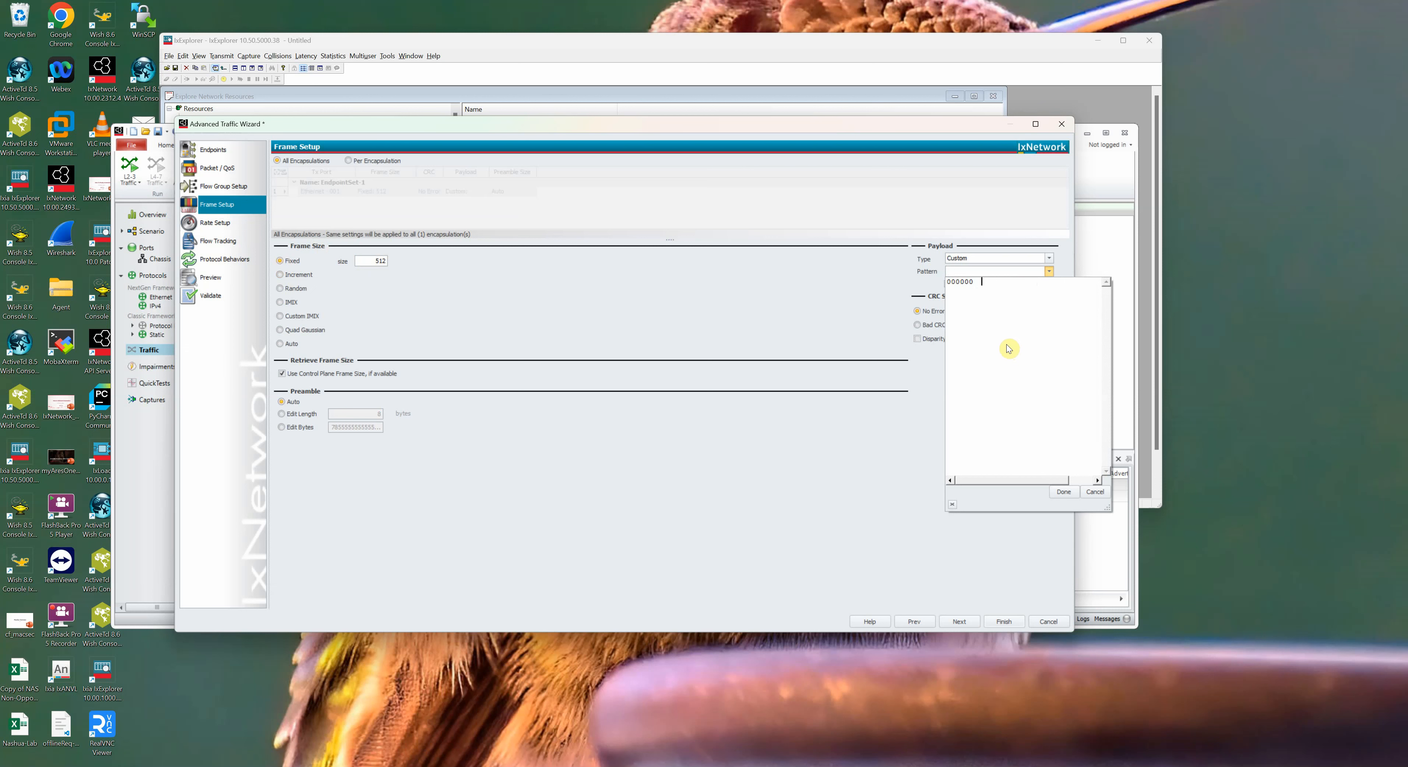
text(00 00)
click(1063, 491)
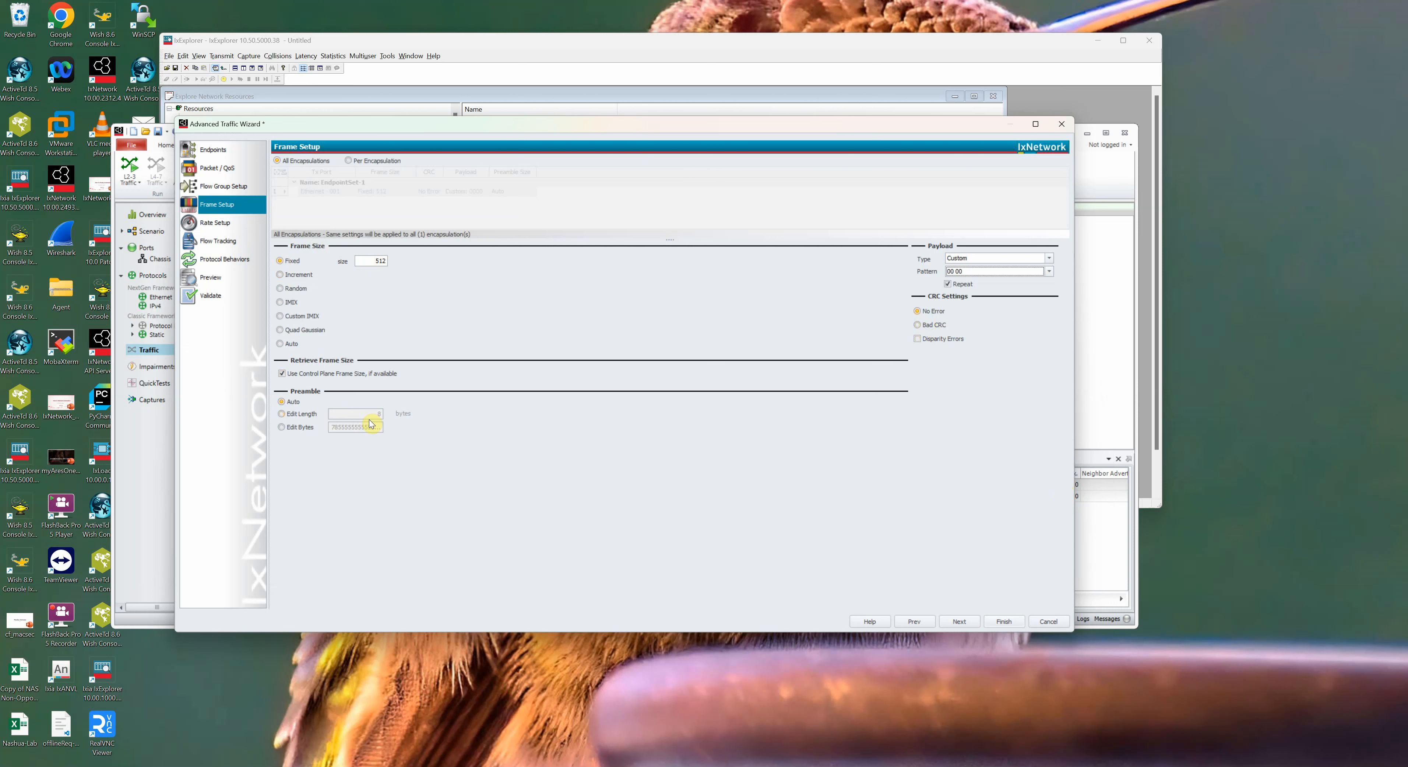
click(959, 622)
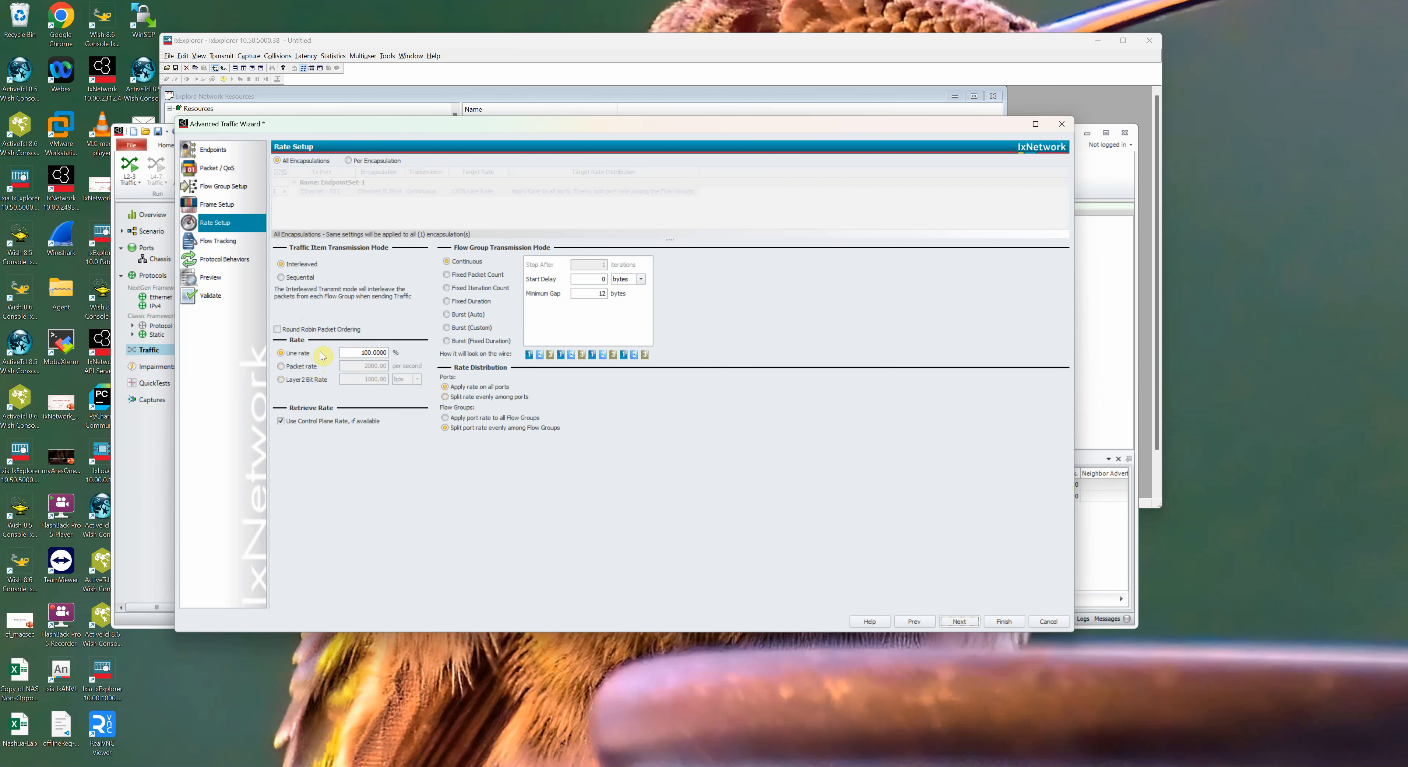
Set the line rate to 10% and track flows by Traffic Item and IPv4 Source Address, continuing to Protocol Behaviors
click(358, 353)
click(956, 621)
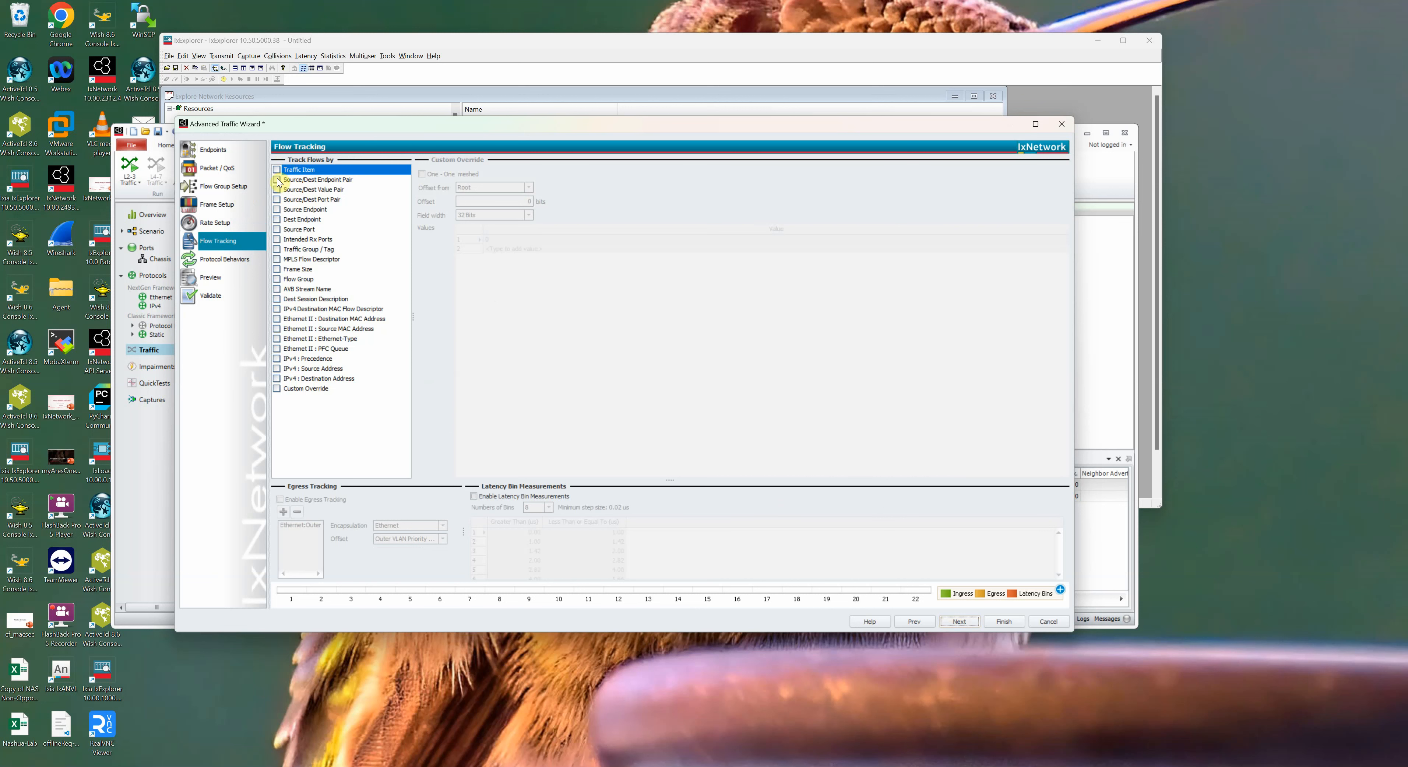
click(277, 368)
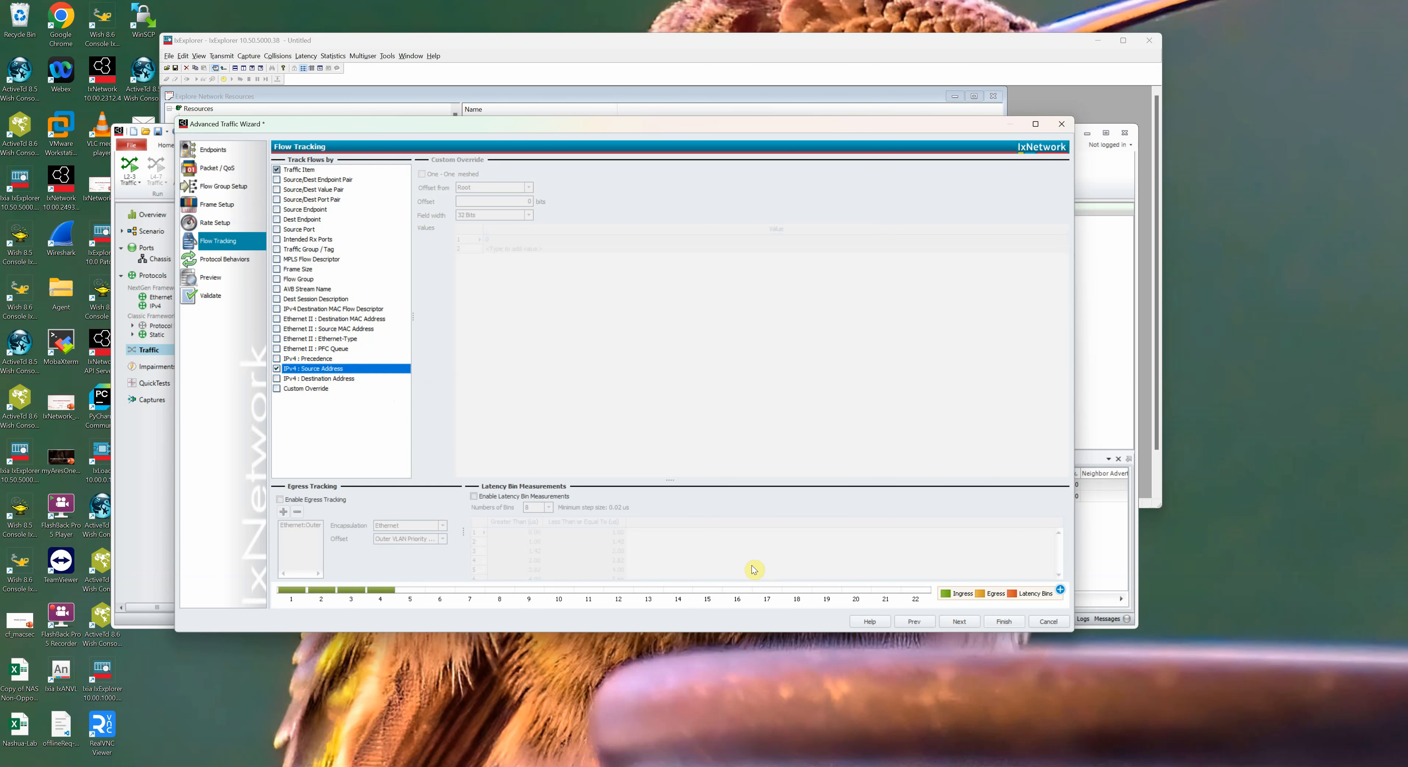
click(962, 622)
Enable Dynamic Updates, and preview the flow group's packets on Ethernet - 001, checking their destination and source MAC addresses
click(291, 174)
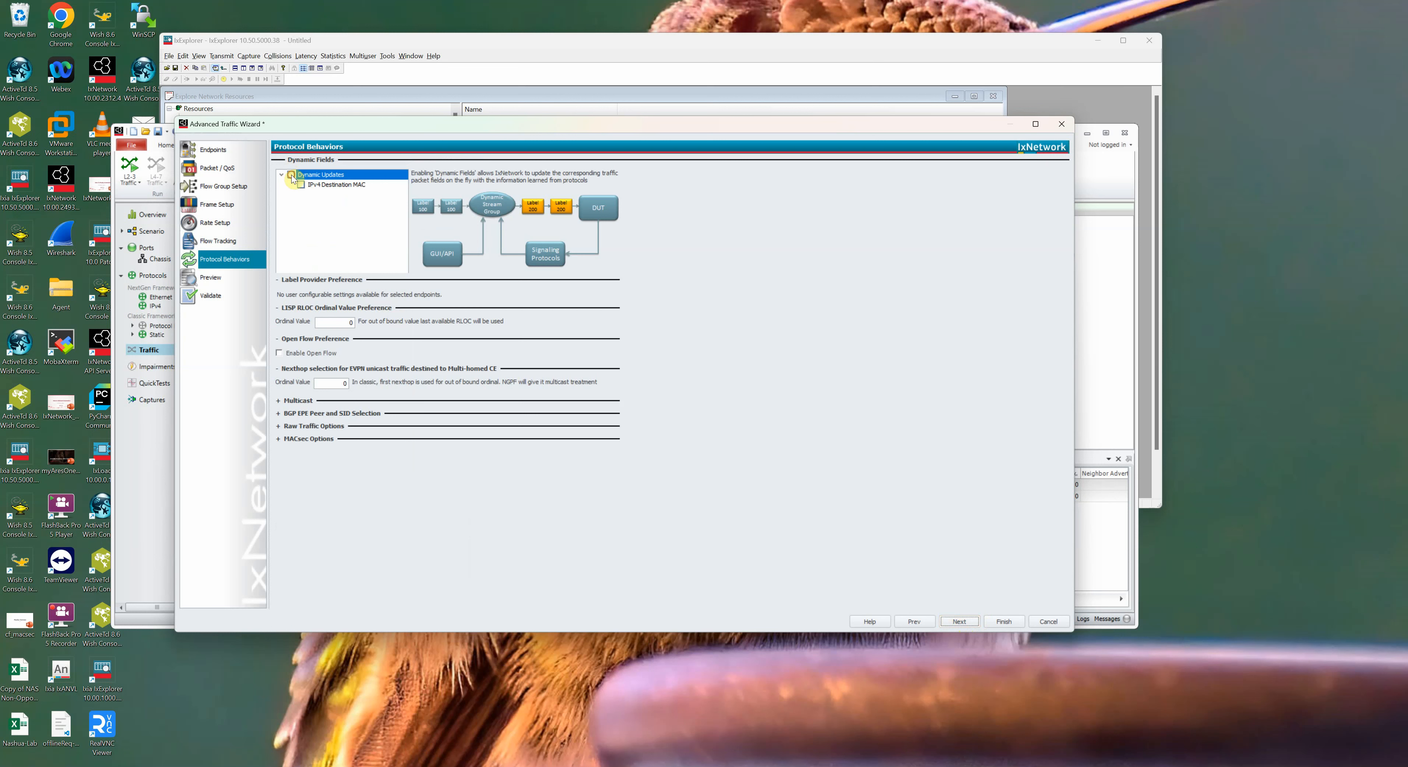
click(959, 621)
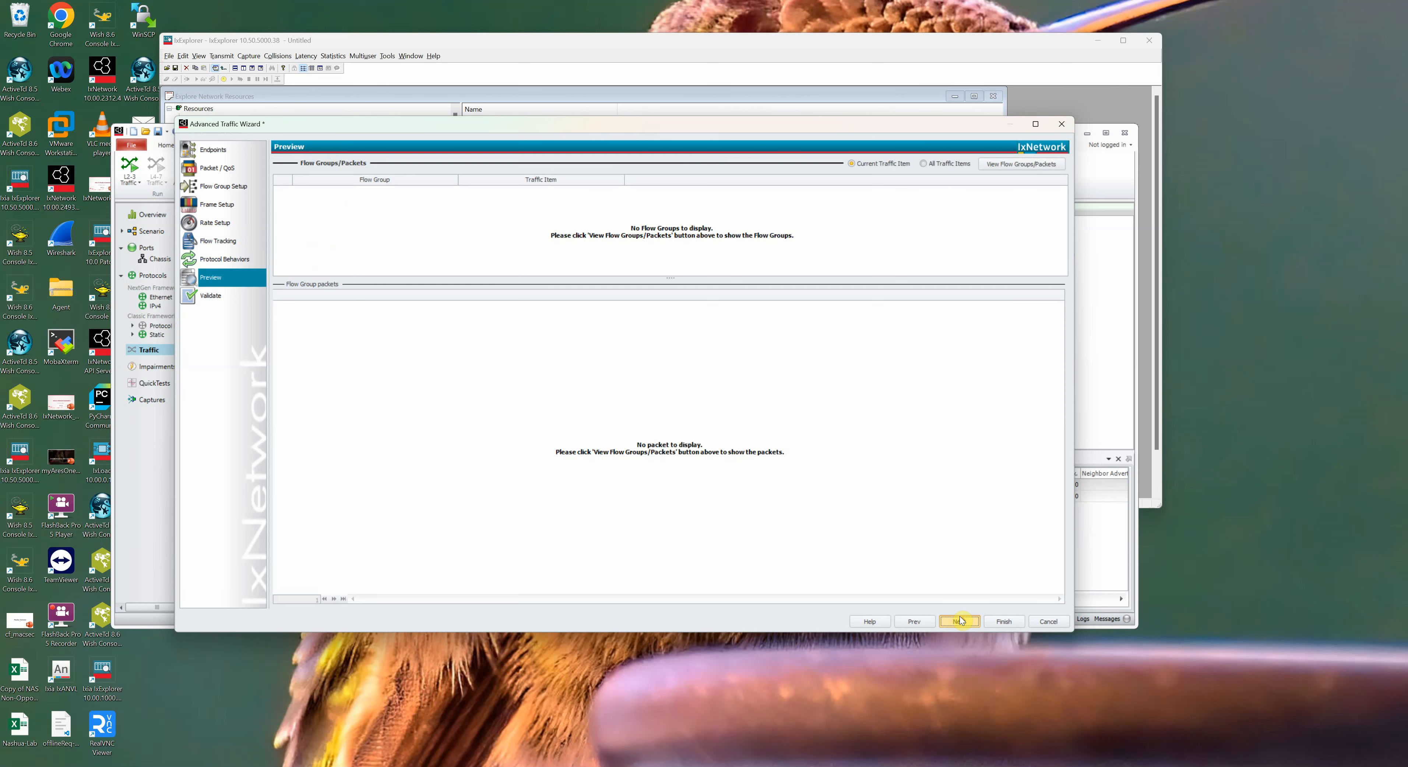
click(1020, 165)
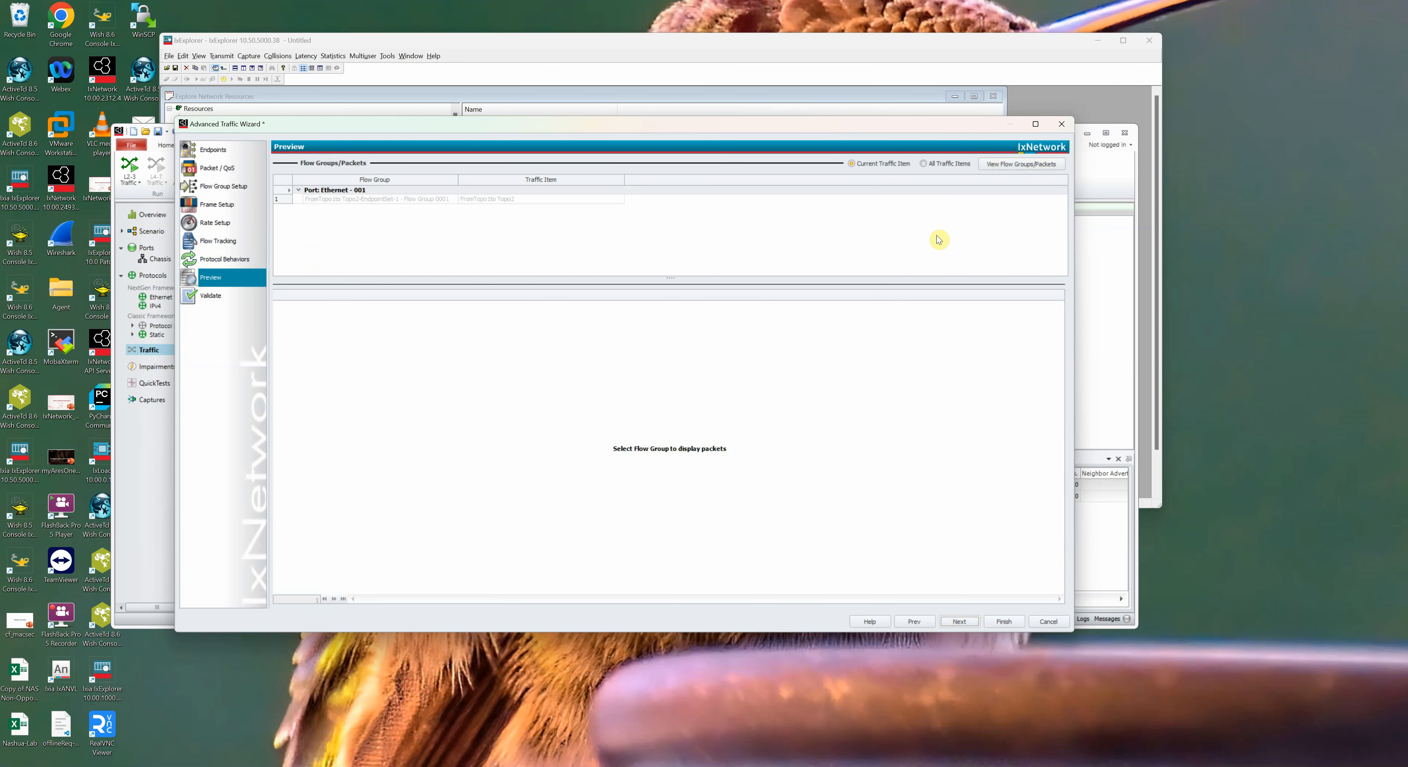
click(410, 199)
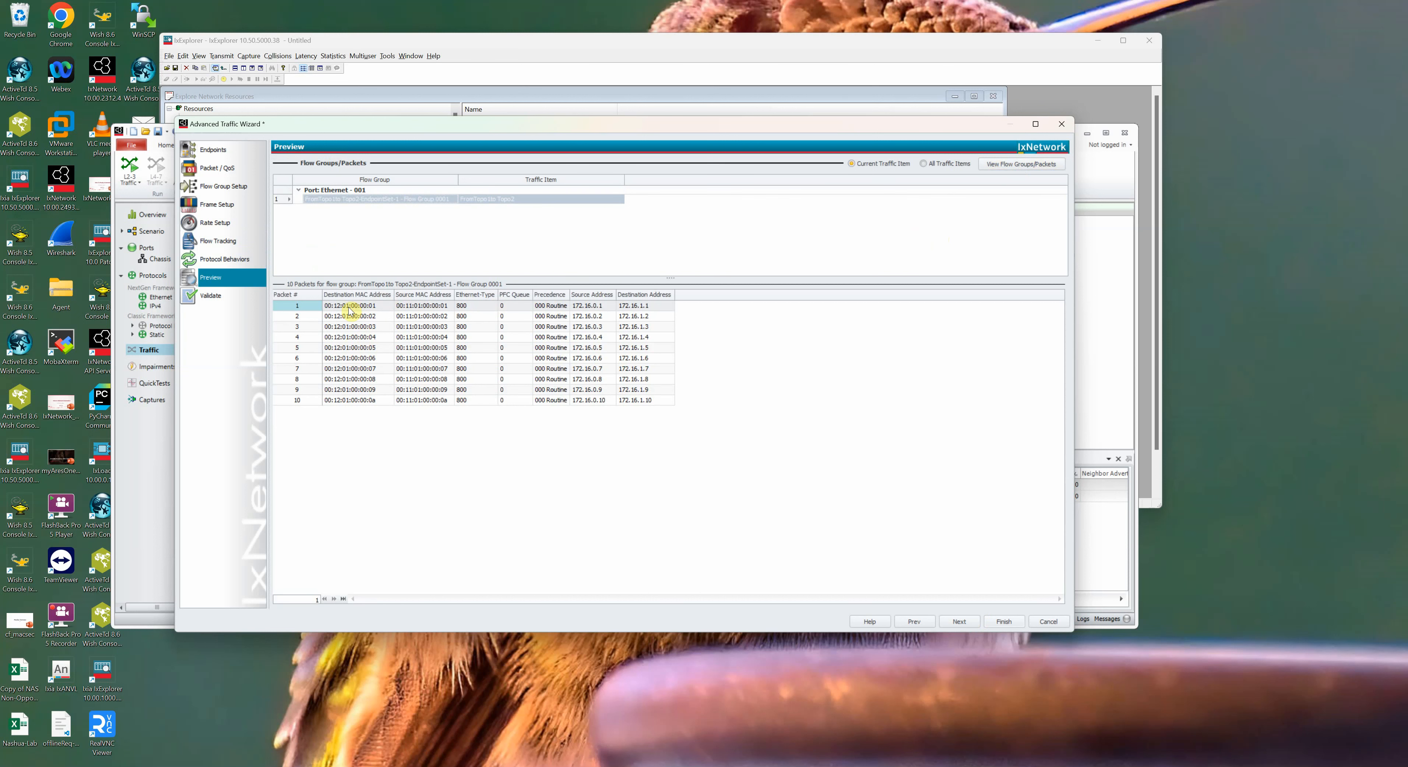
click(361, 306)
click(419, 306)
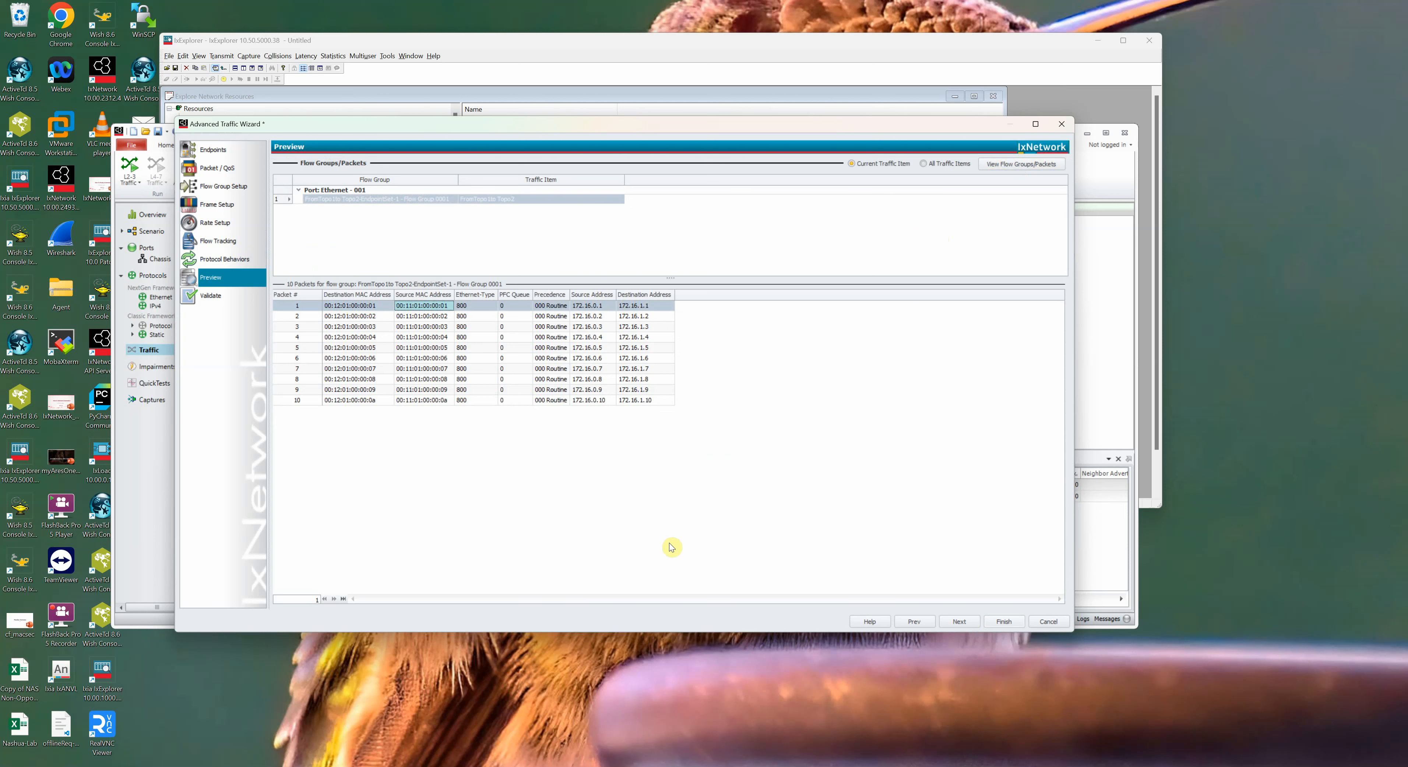
Validate the current traffic item and finish the traffic wizard
click(959, 621)
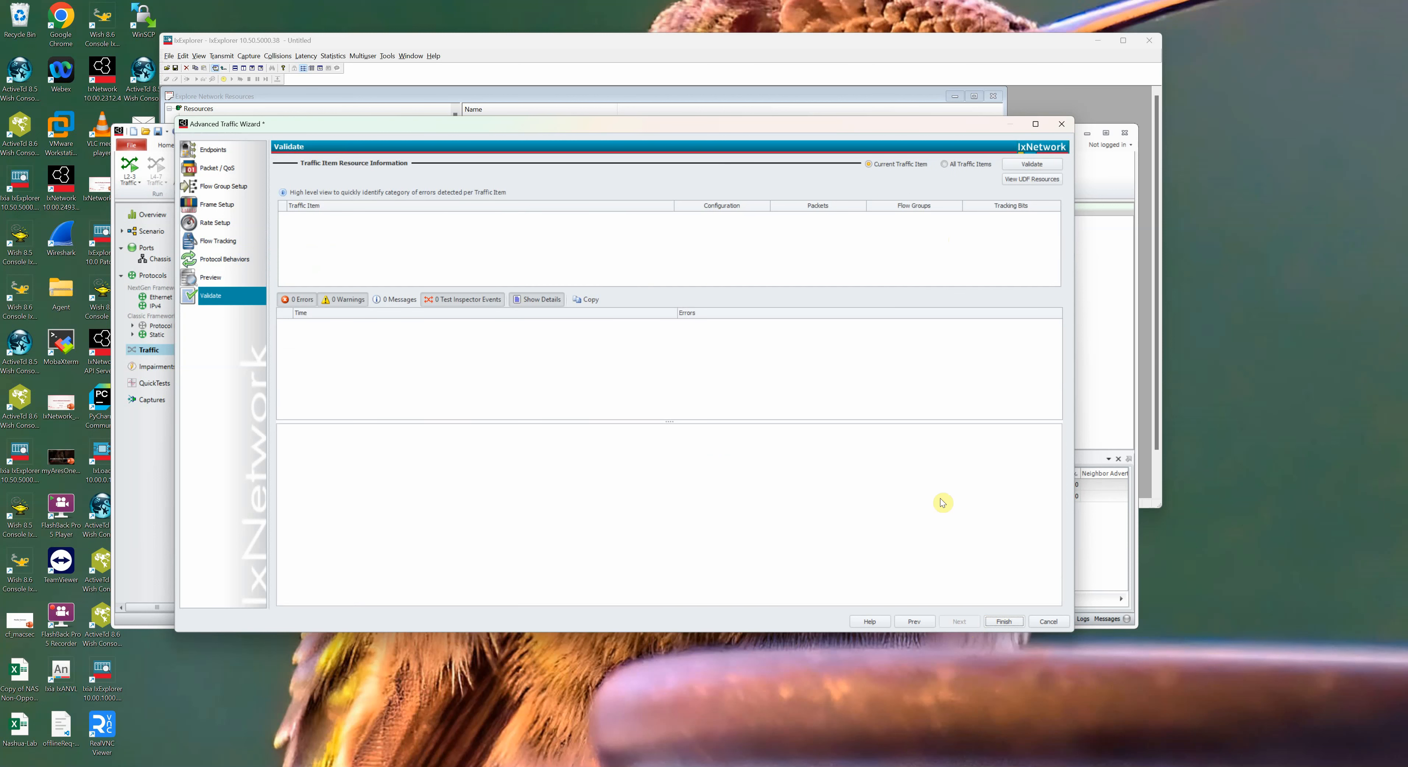
click(1034, 163)
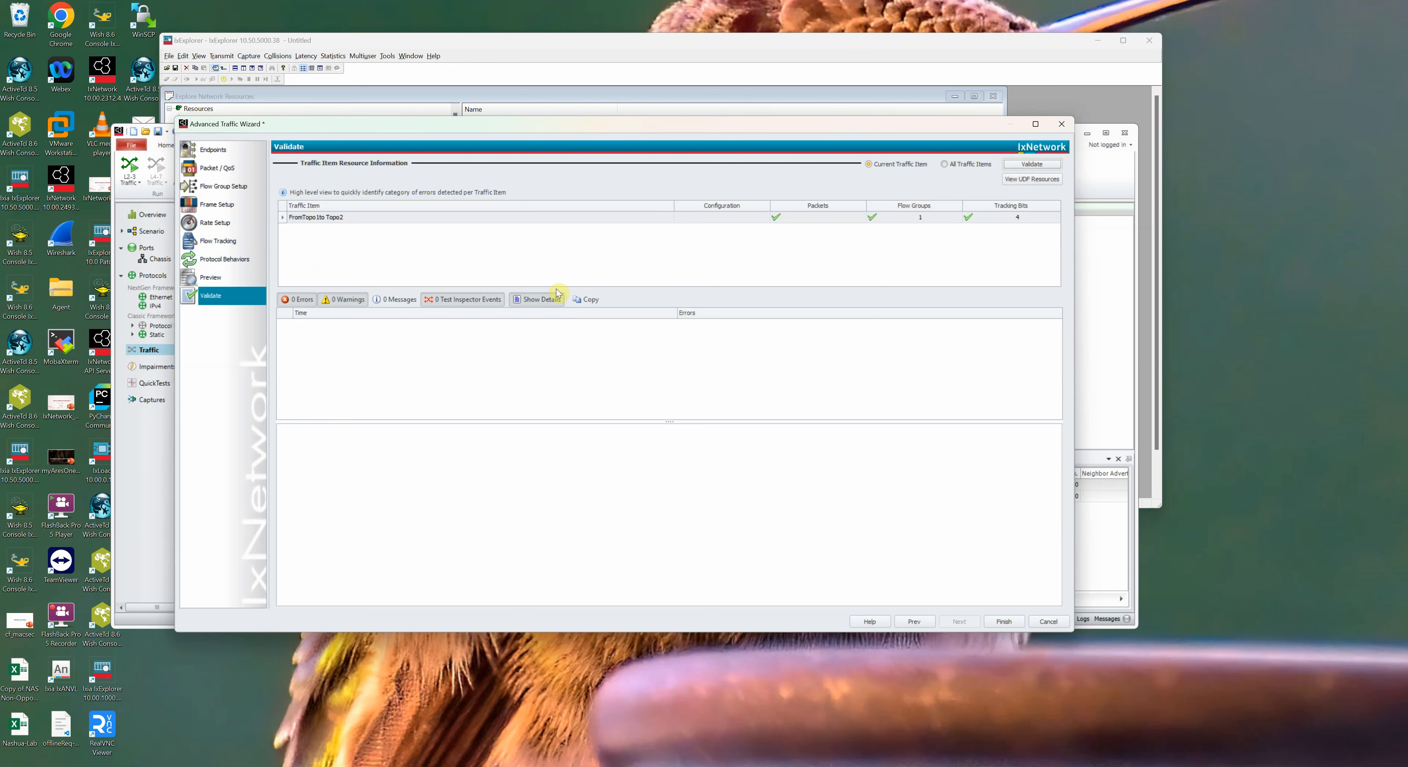
click(999, 624)
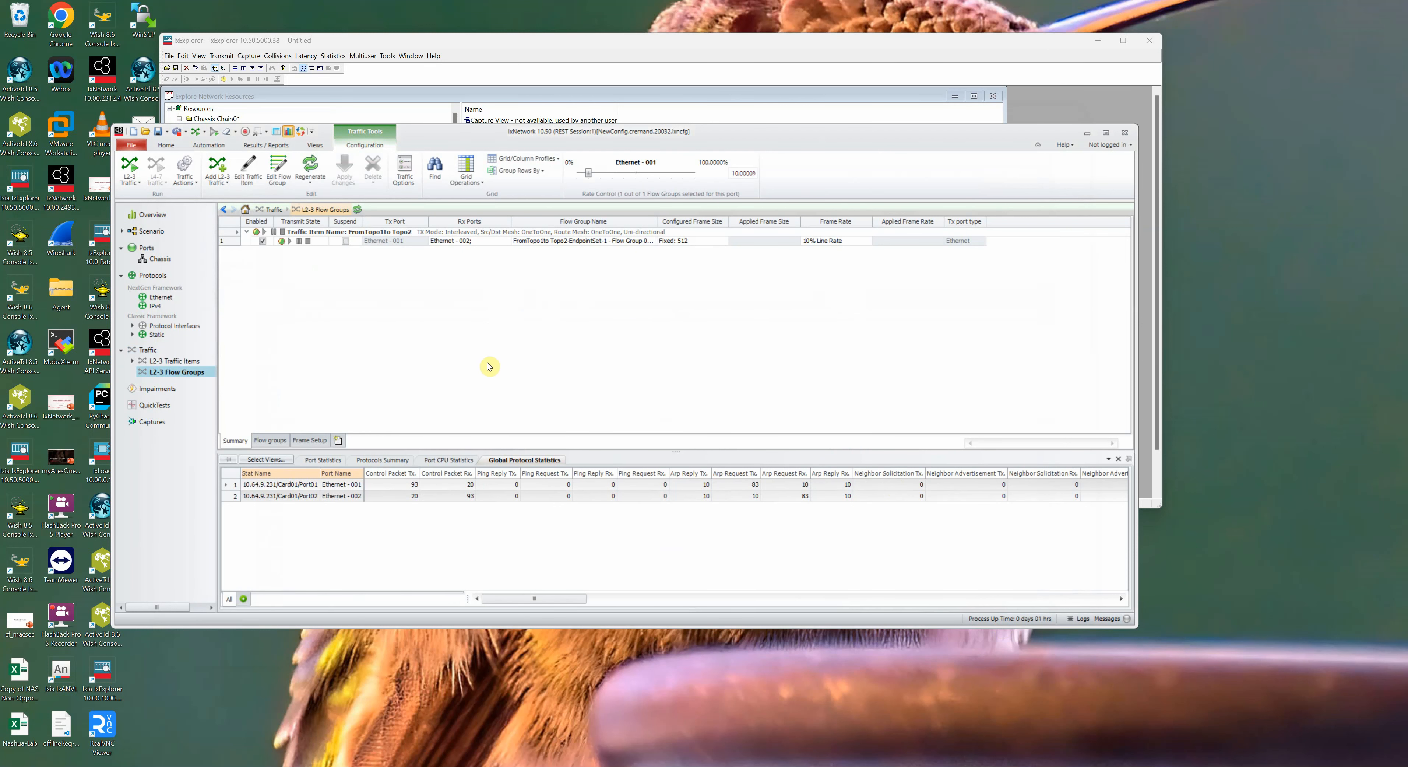
Apply and start the L2-3 traffic, and enlarge the statistics area
click(133, 178)
click(114, 198)
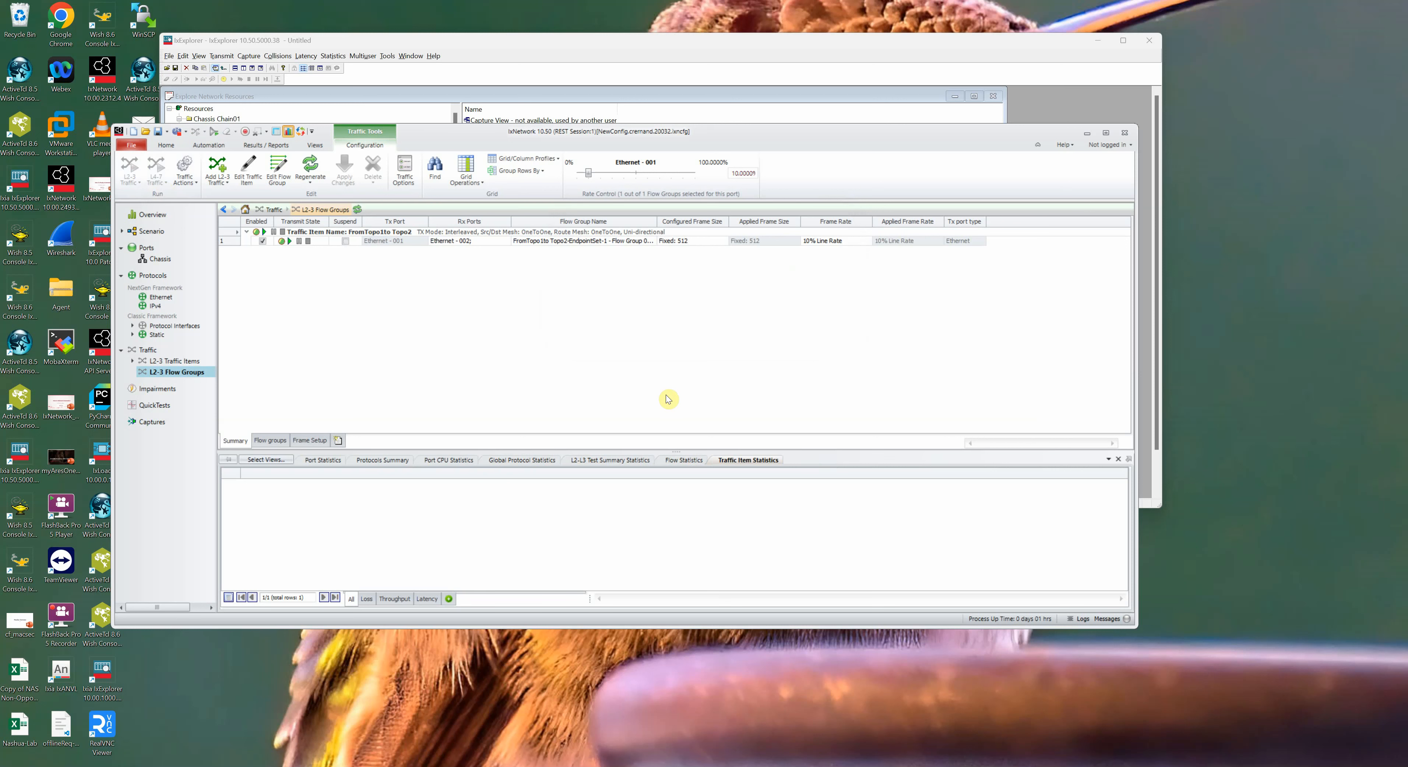
drag(687, 450, 689, 392)
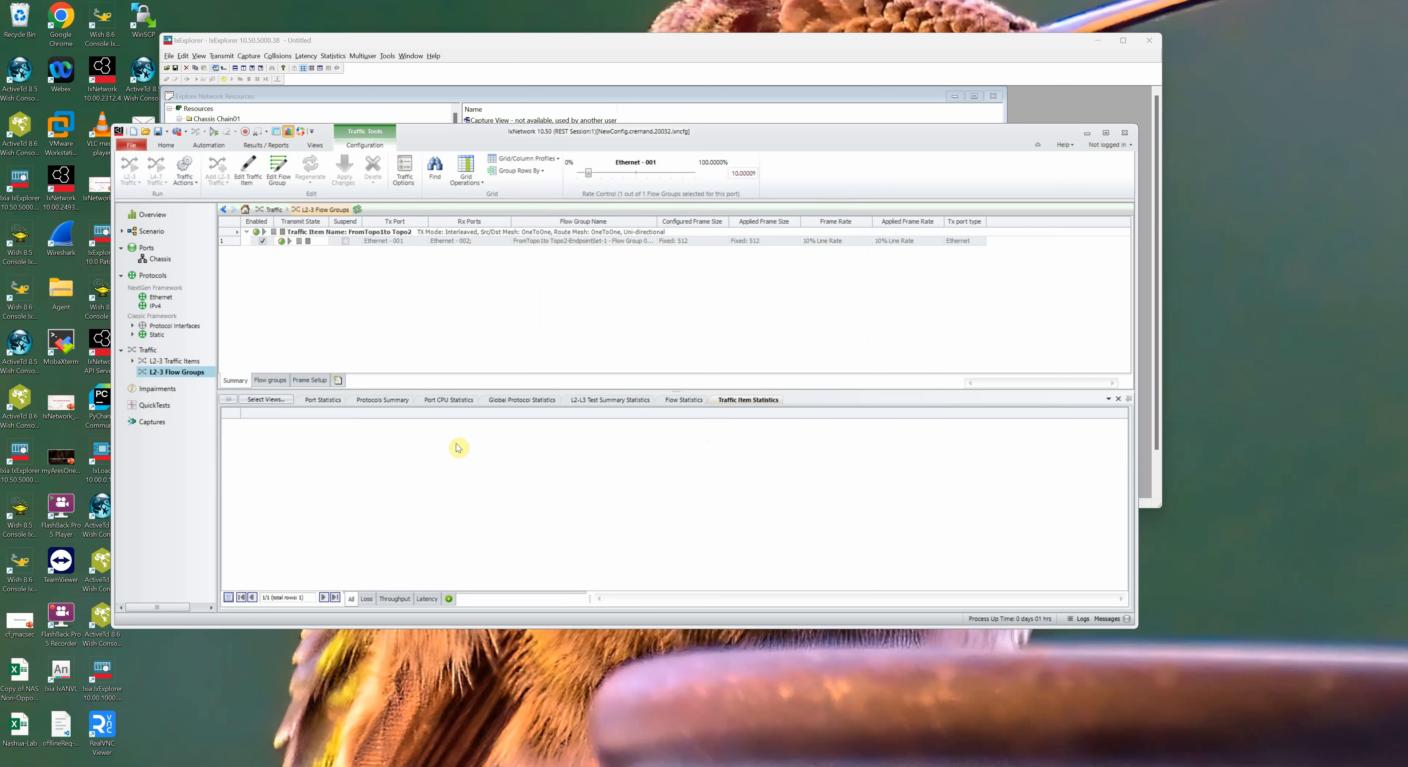
Examine the Port Statistics for line speed, frame rates and transmit and receive rates on both ports
click(323, 399)
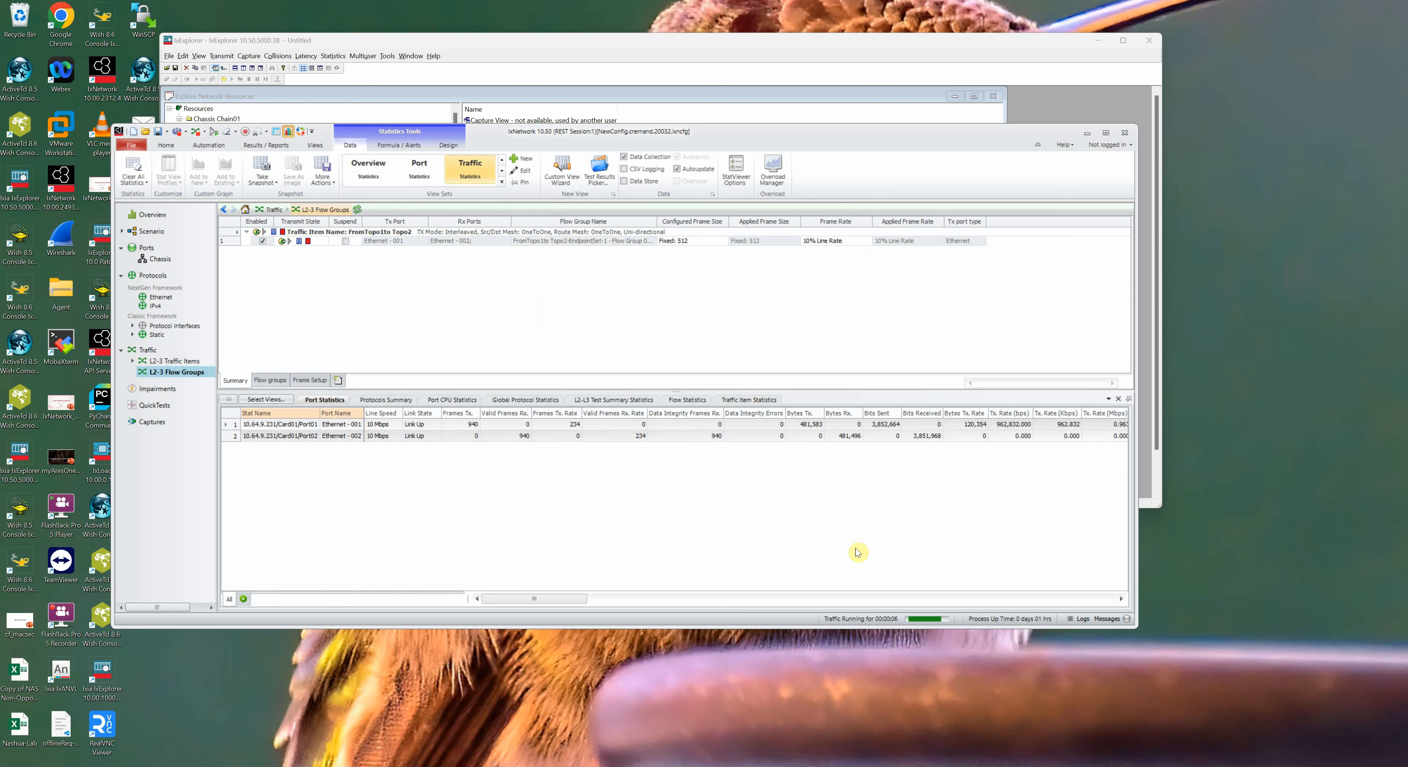
drag(563, 599, 635, 600)
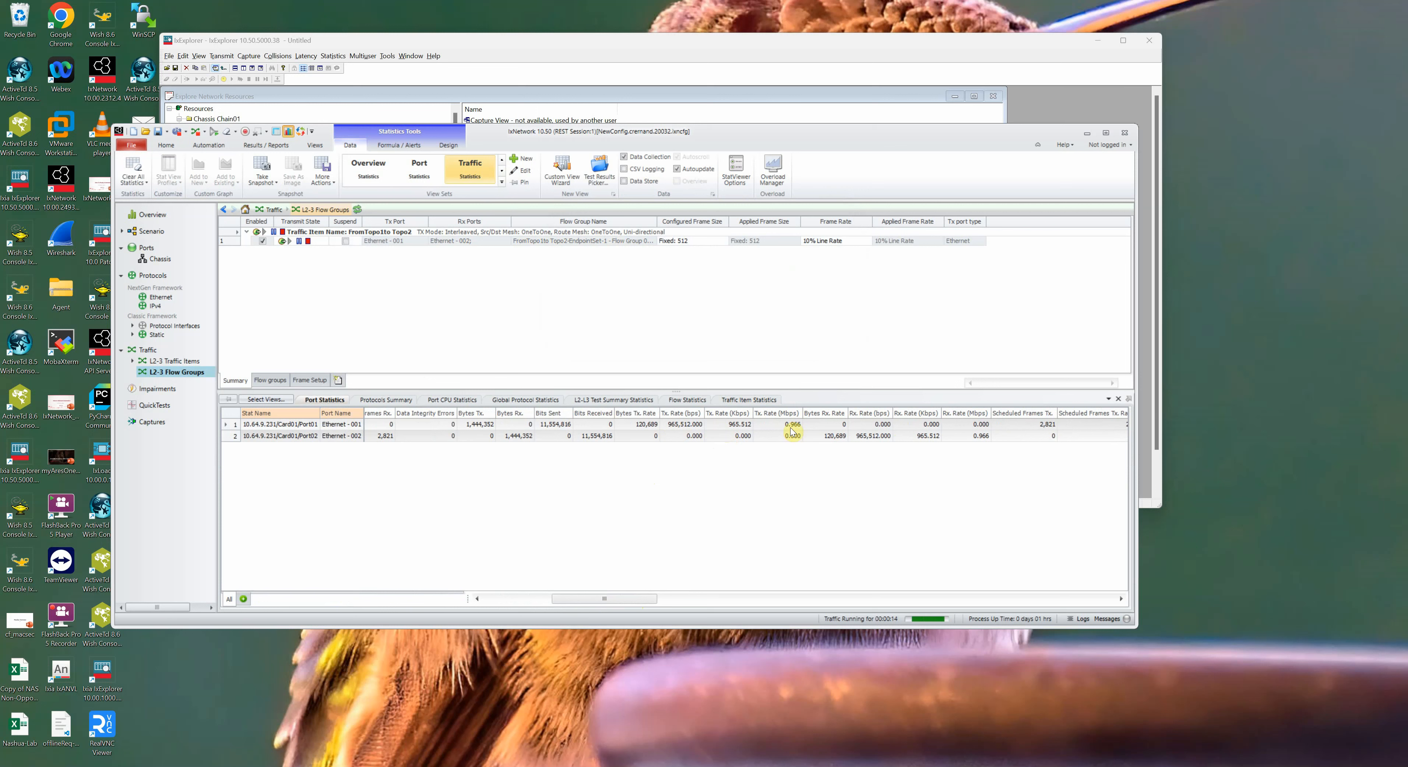
drag(640, 600, 652, 602)
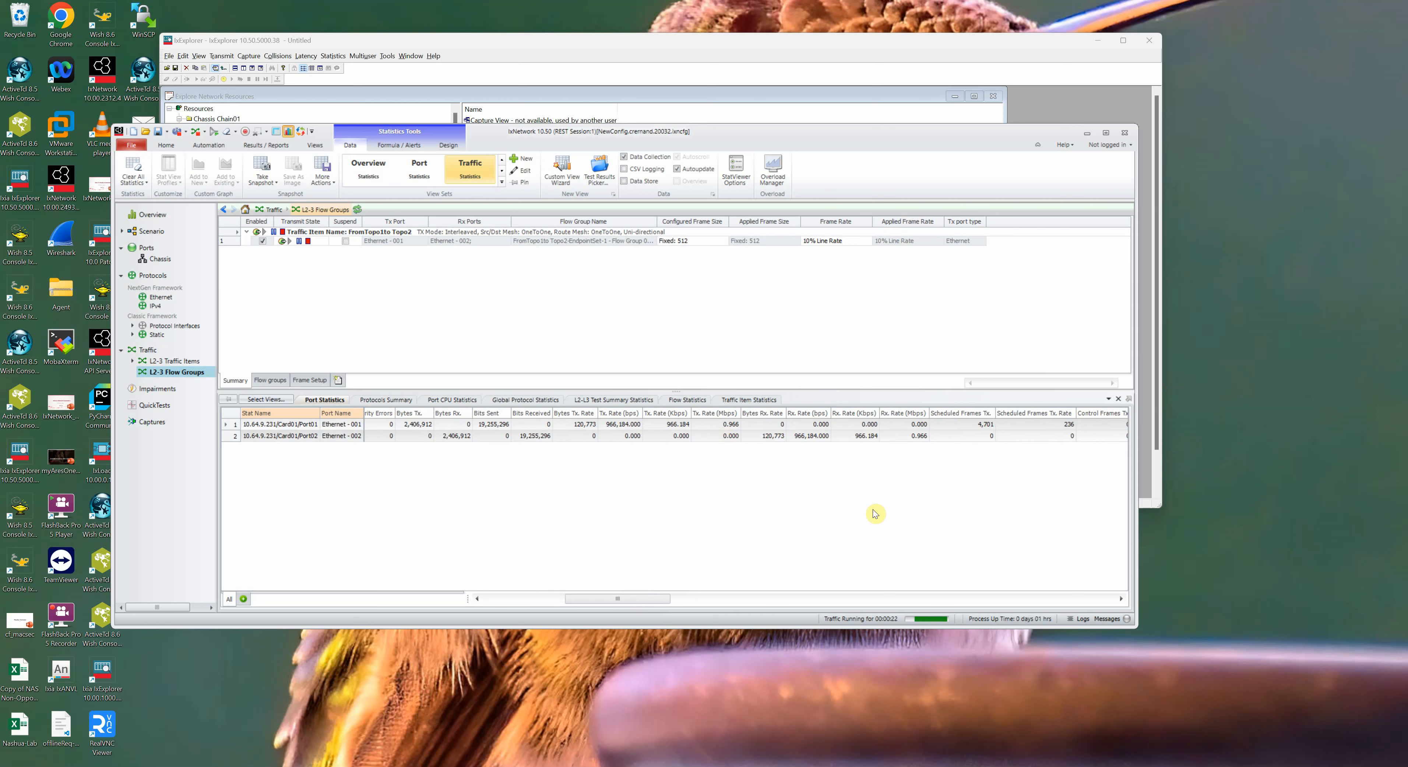
drag(656, 599, 572, 599)
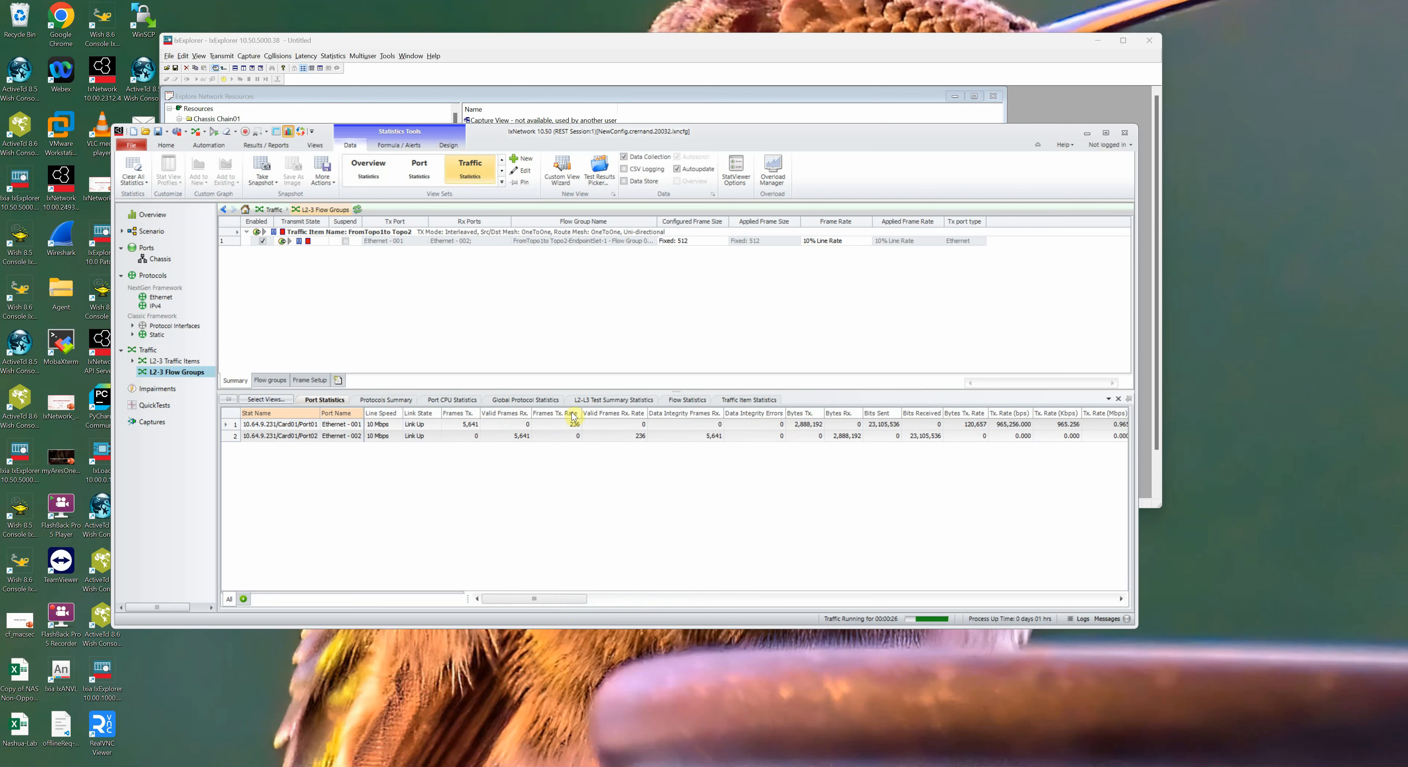
Review the flow, traffic item, global protocol, port CPU and protocol summary statistics, and check the remaining port counters
click(686, 400)
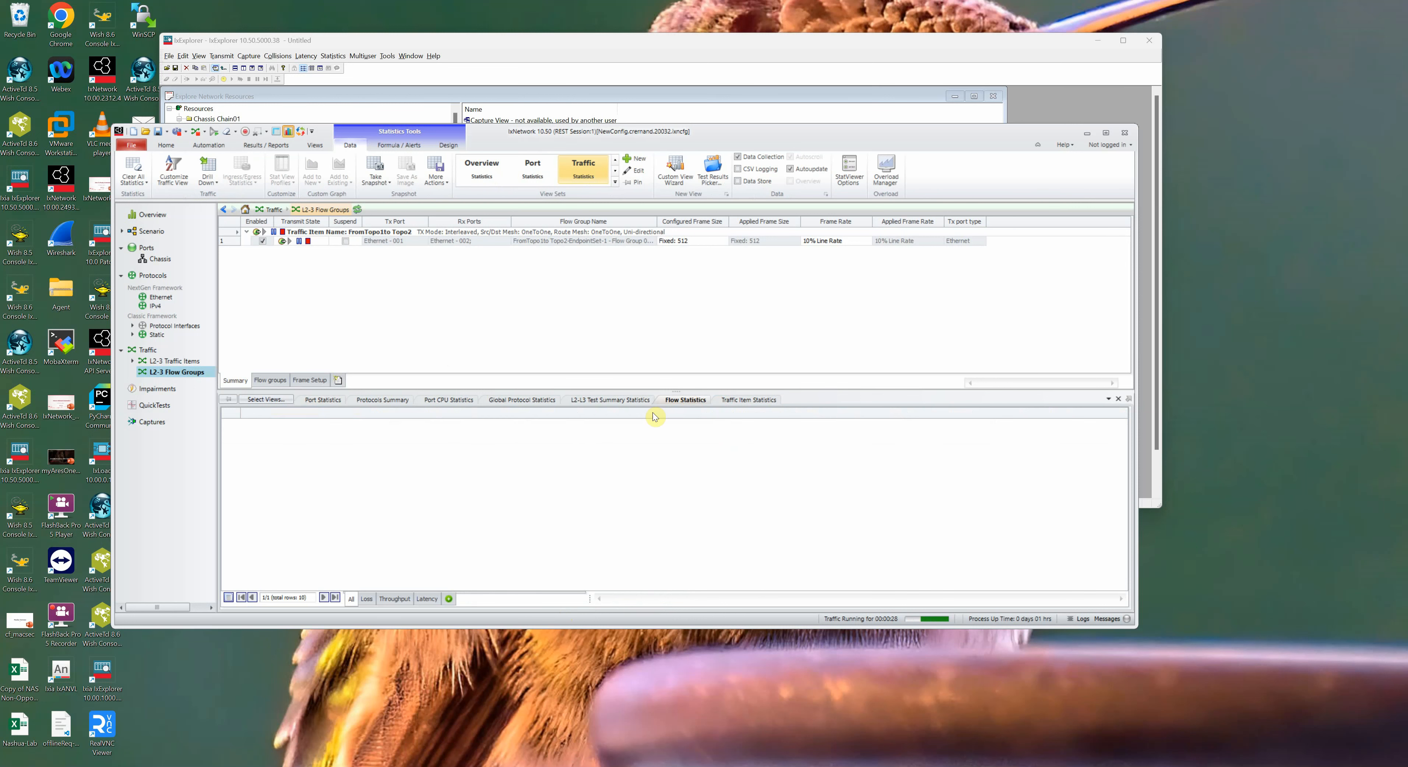
click(731, 400)
click(610, 404)
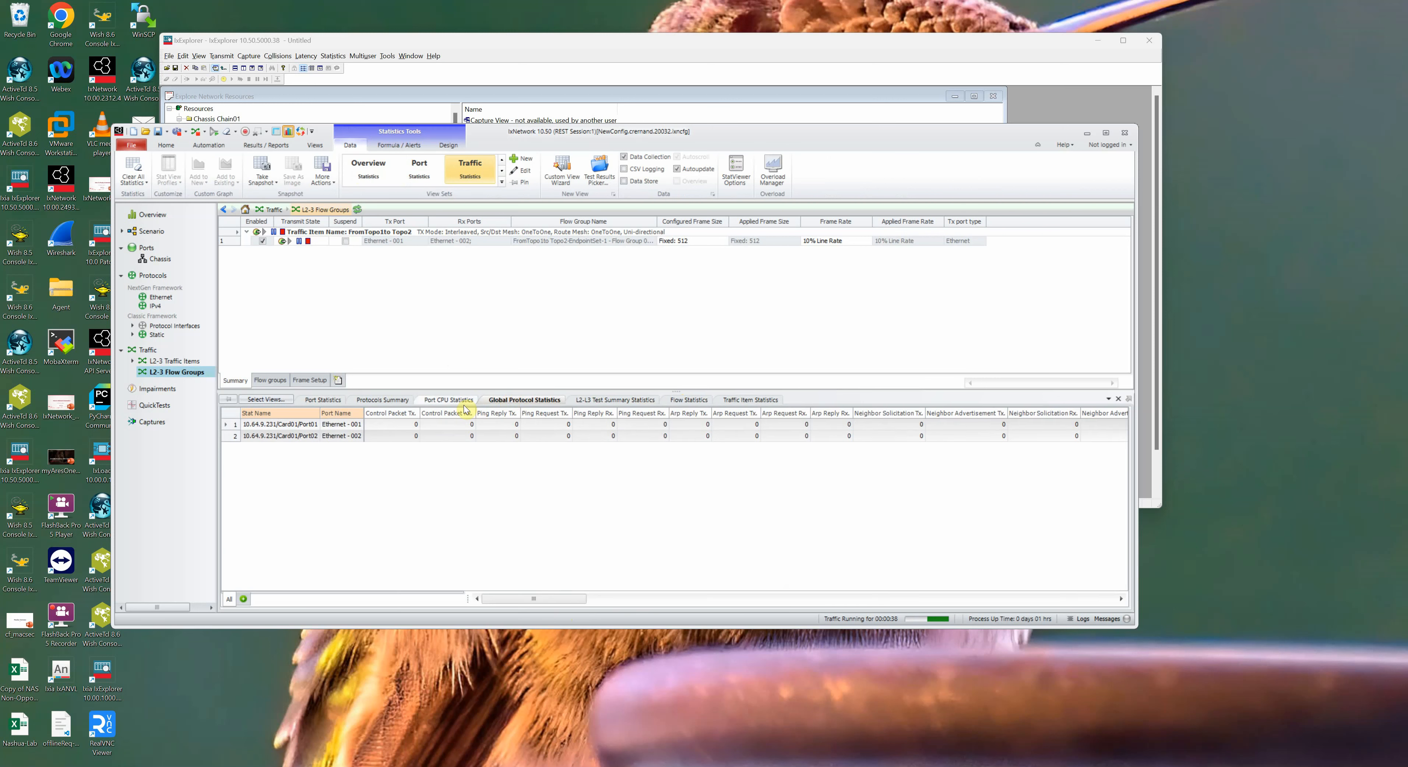
click(449, 400)
click(386, 399)
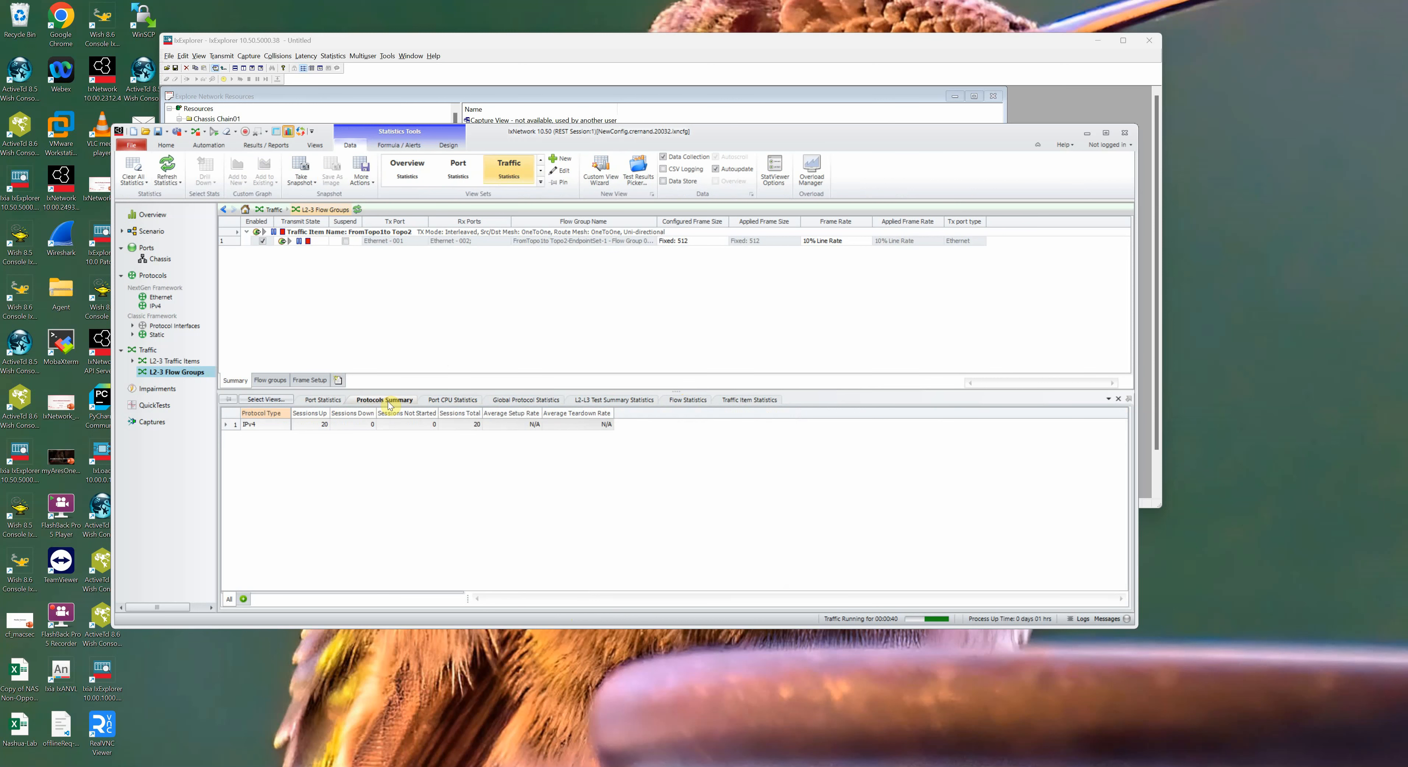
click(323, 400)
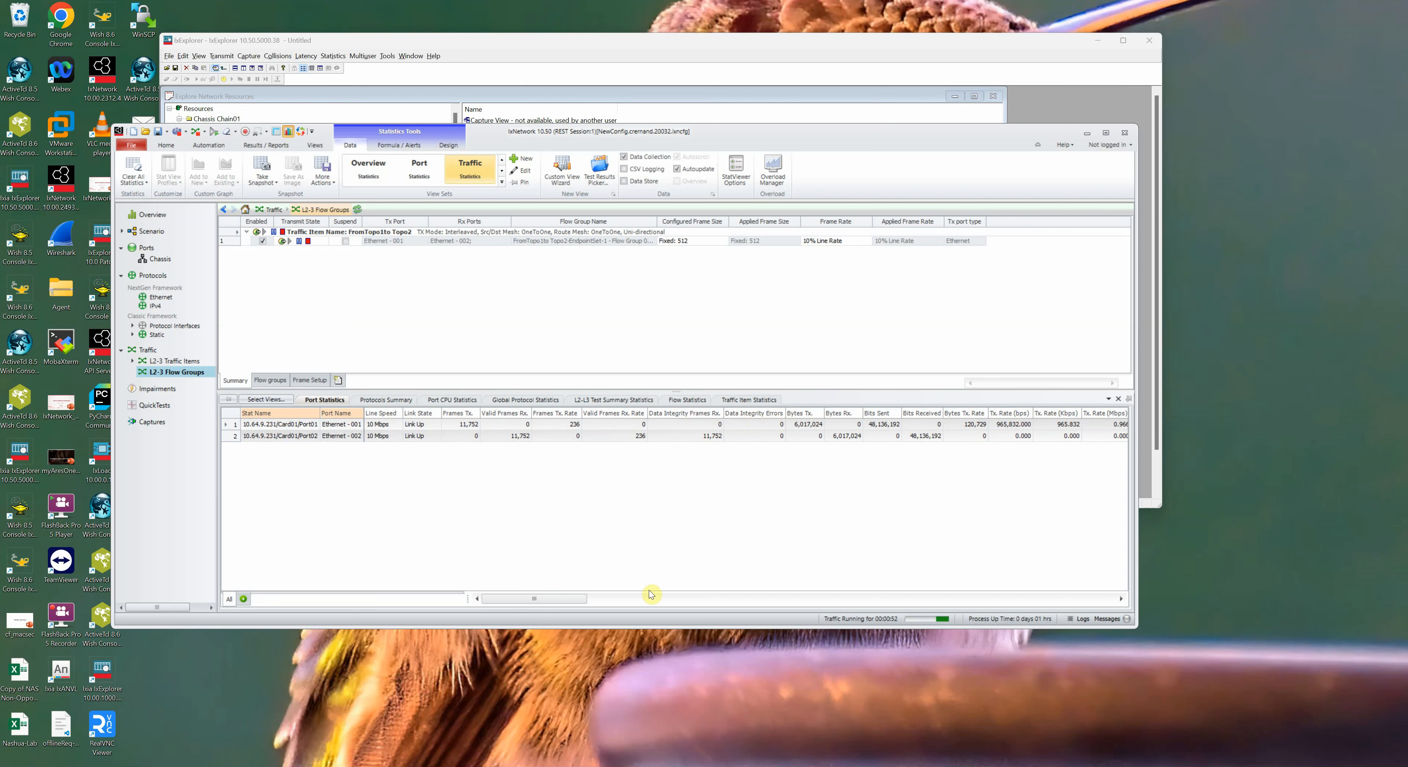
drag(566, 599, 856, 587)
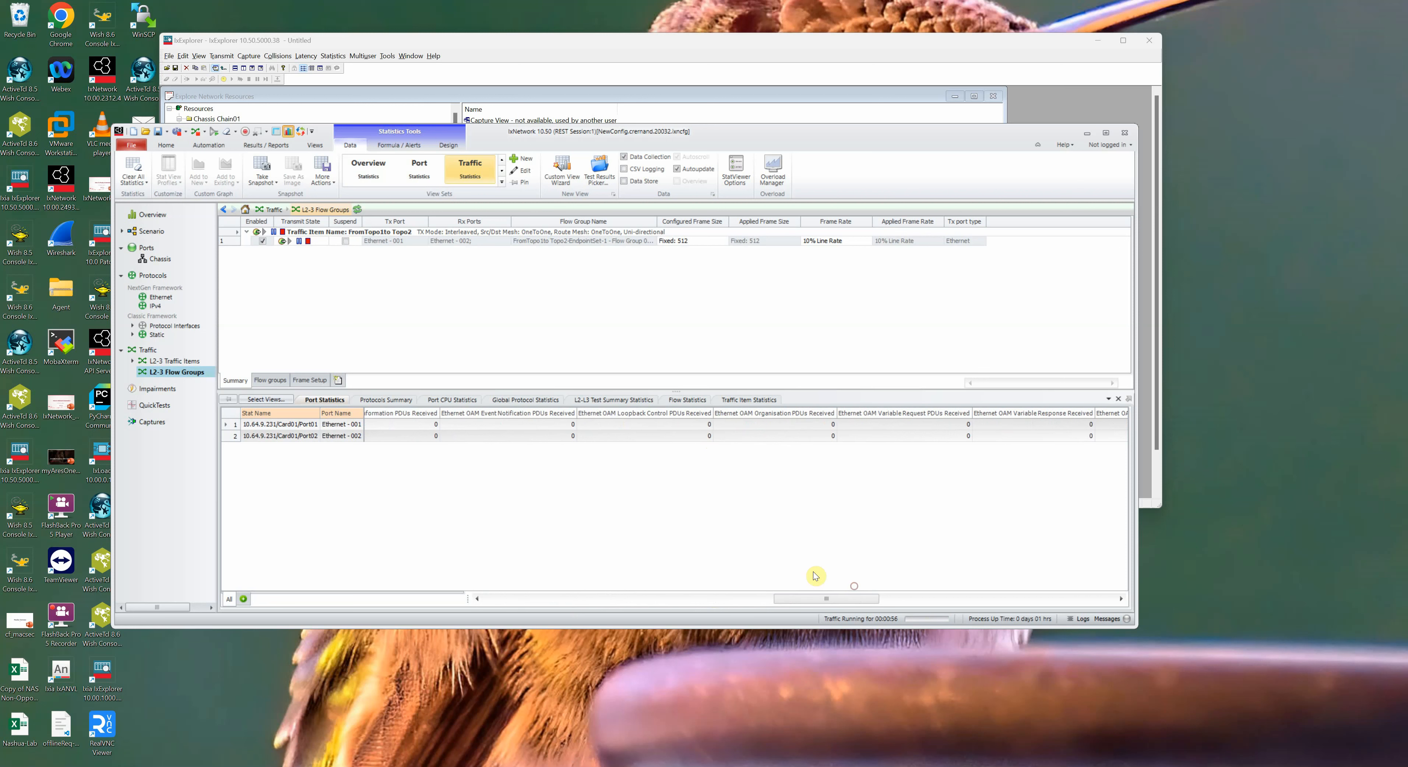
Stop the L2-3 traffic, and disable control capture on both ports while enabling data capture on Ethernet - 002
click(195, 133)
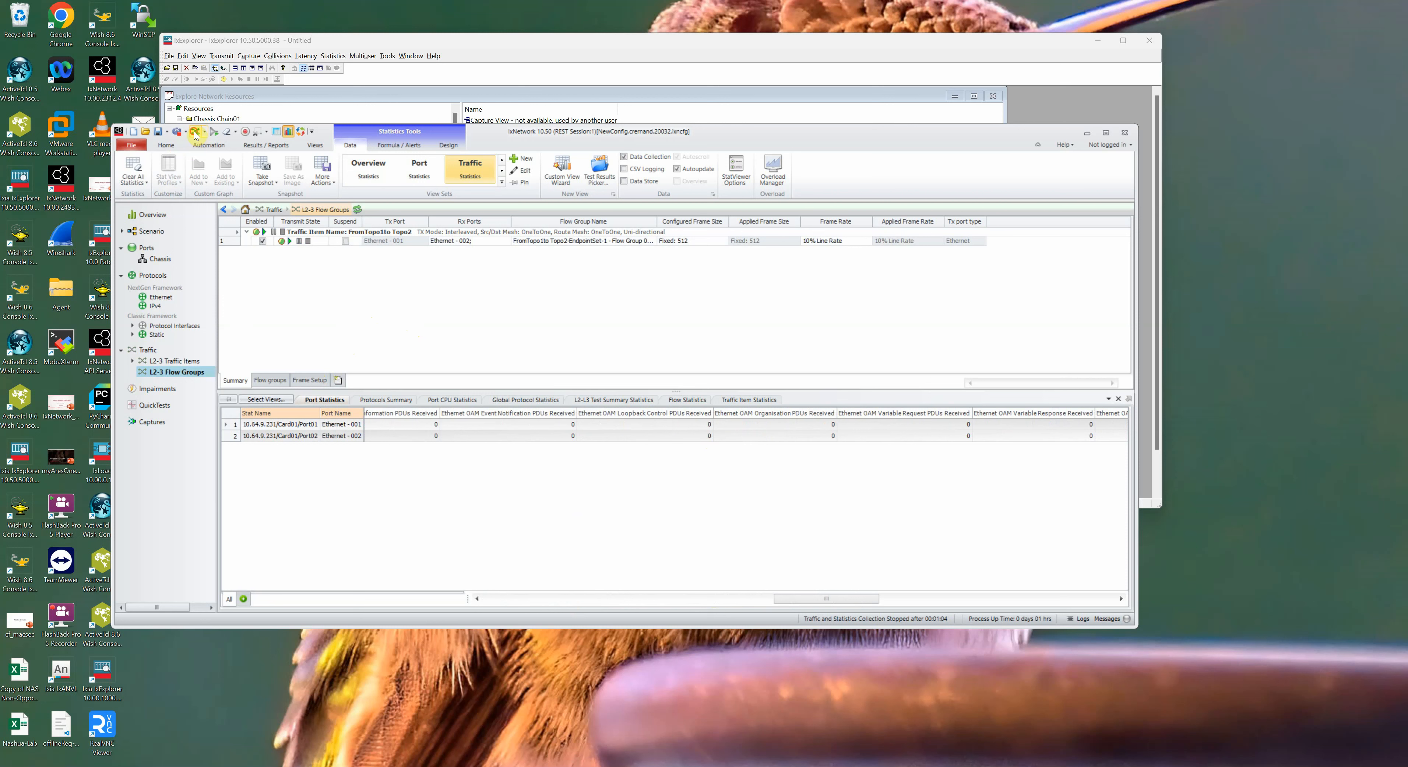
click(158, 422)
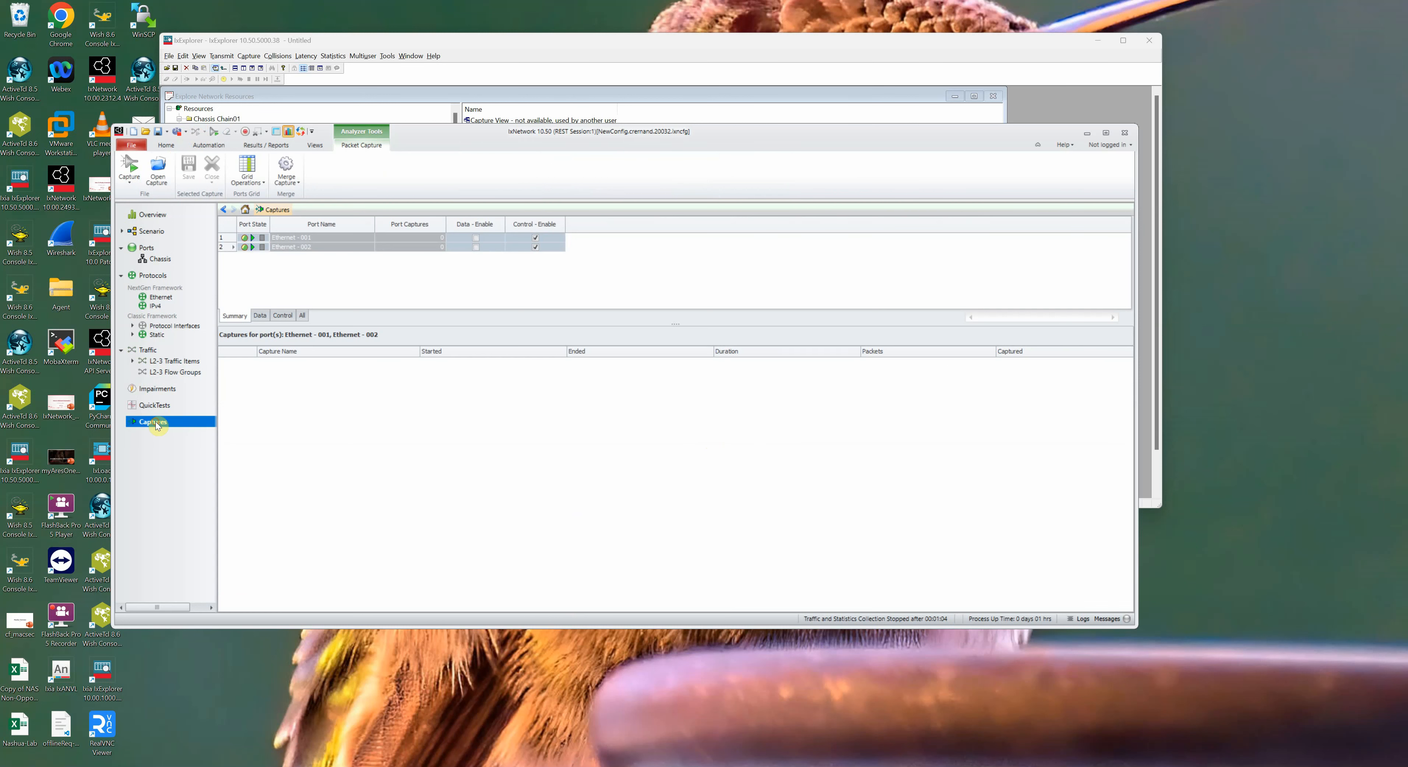
click(535, 247)
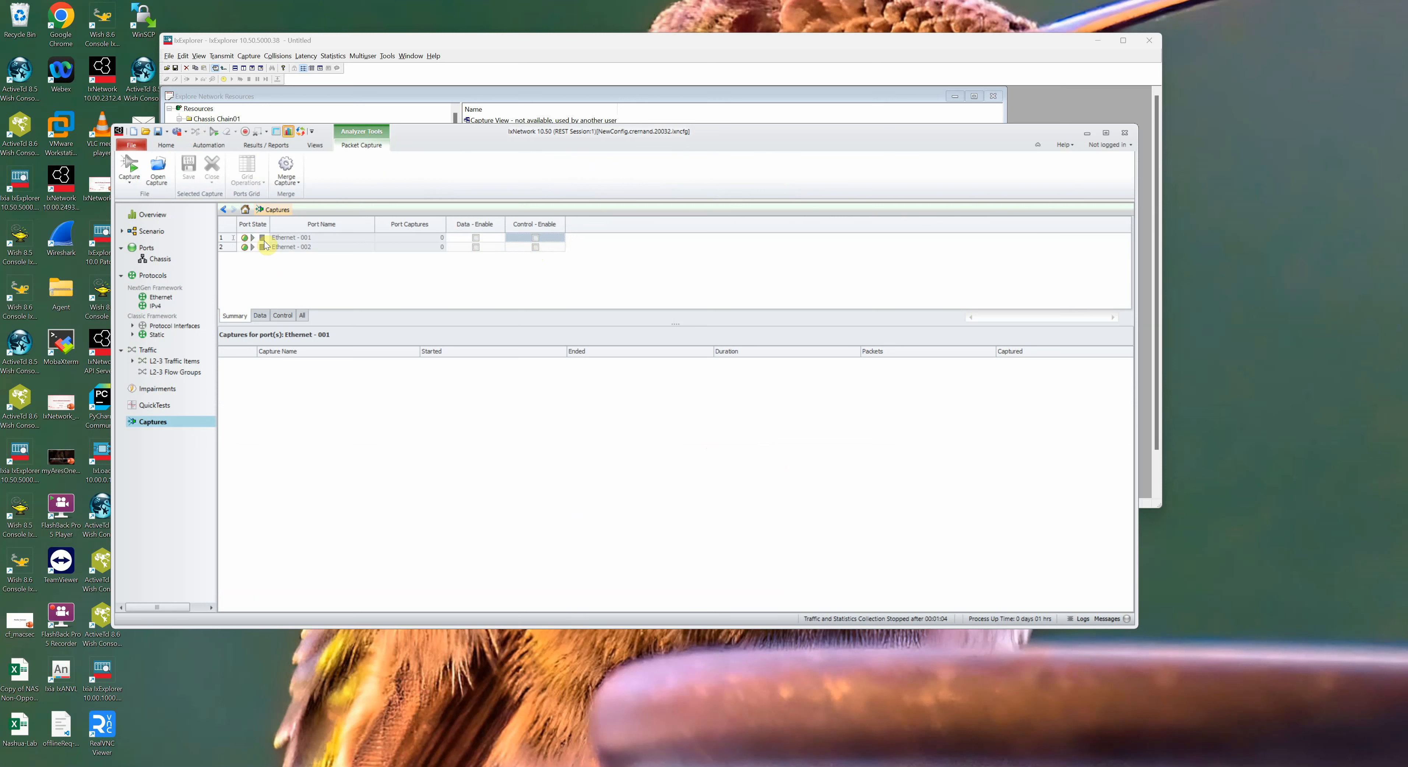
click(475, 249)
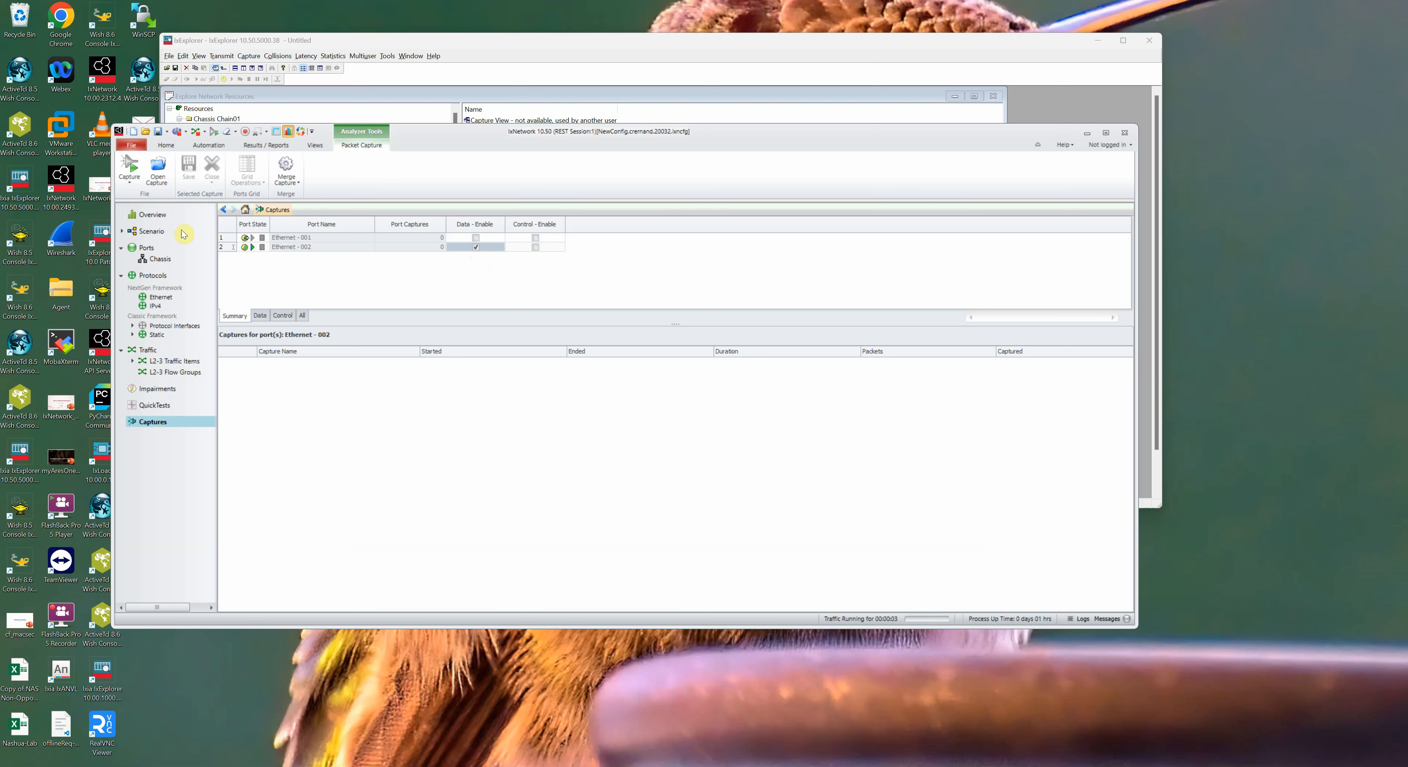
Record a short data capture on Ethernet - 002, stop it and open its captured packets in Wireshark
click(129, 167)
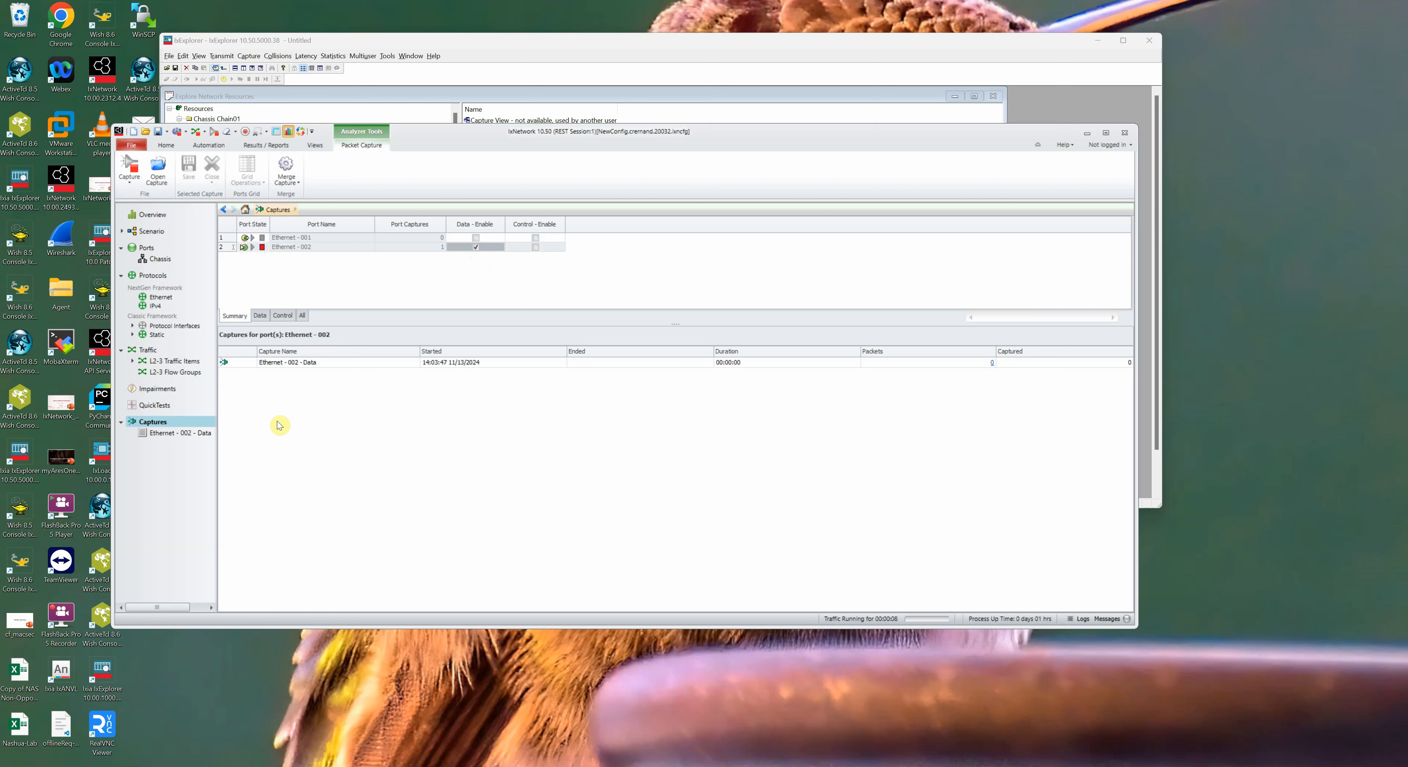
click(263, 249)
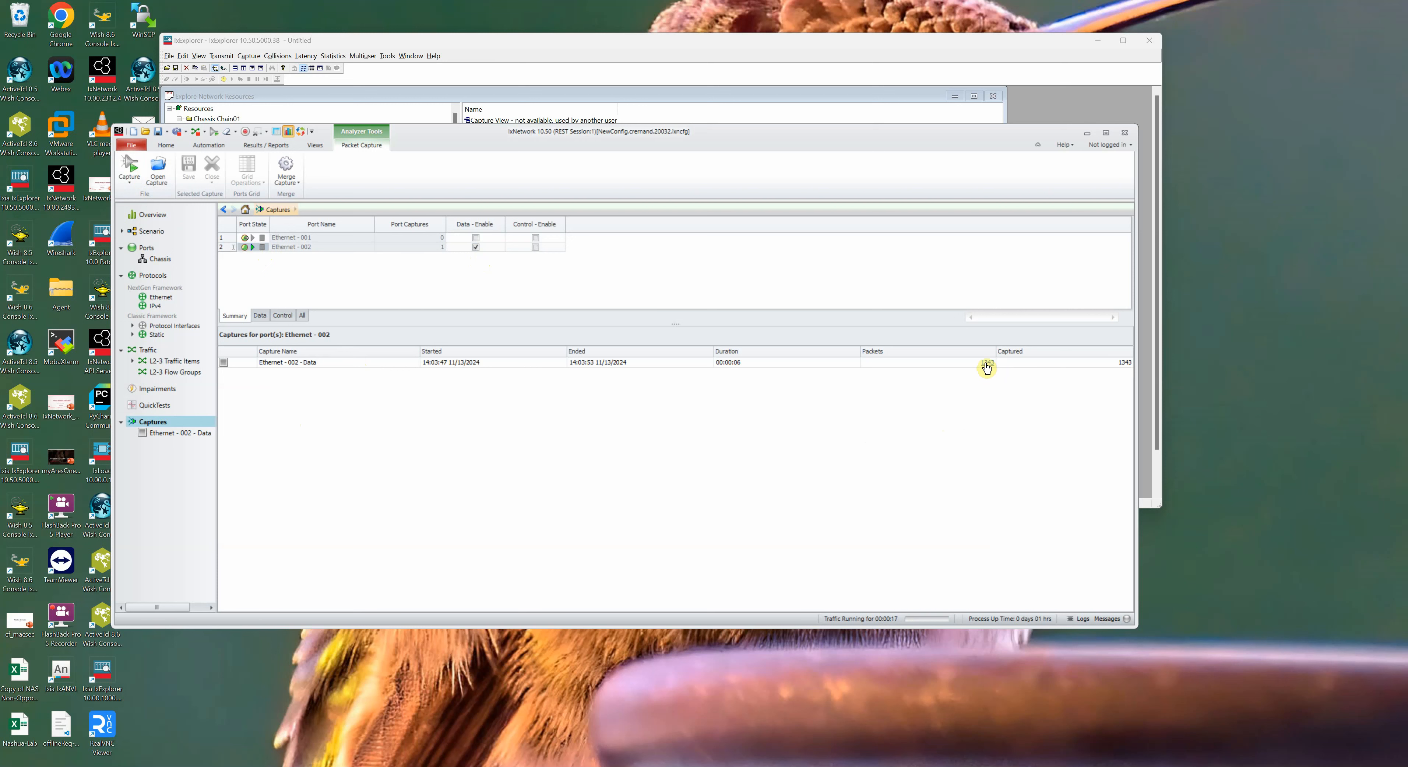
click(987, 363)
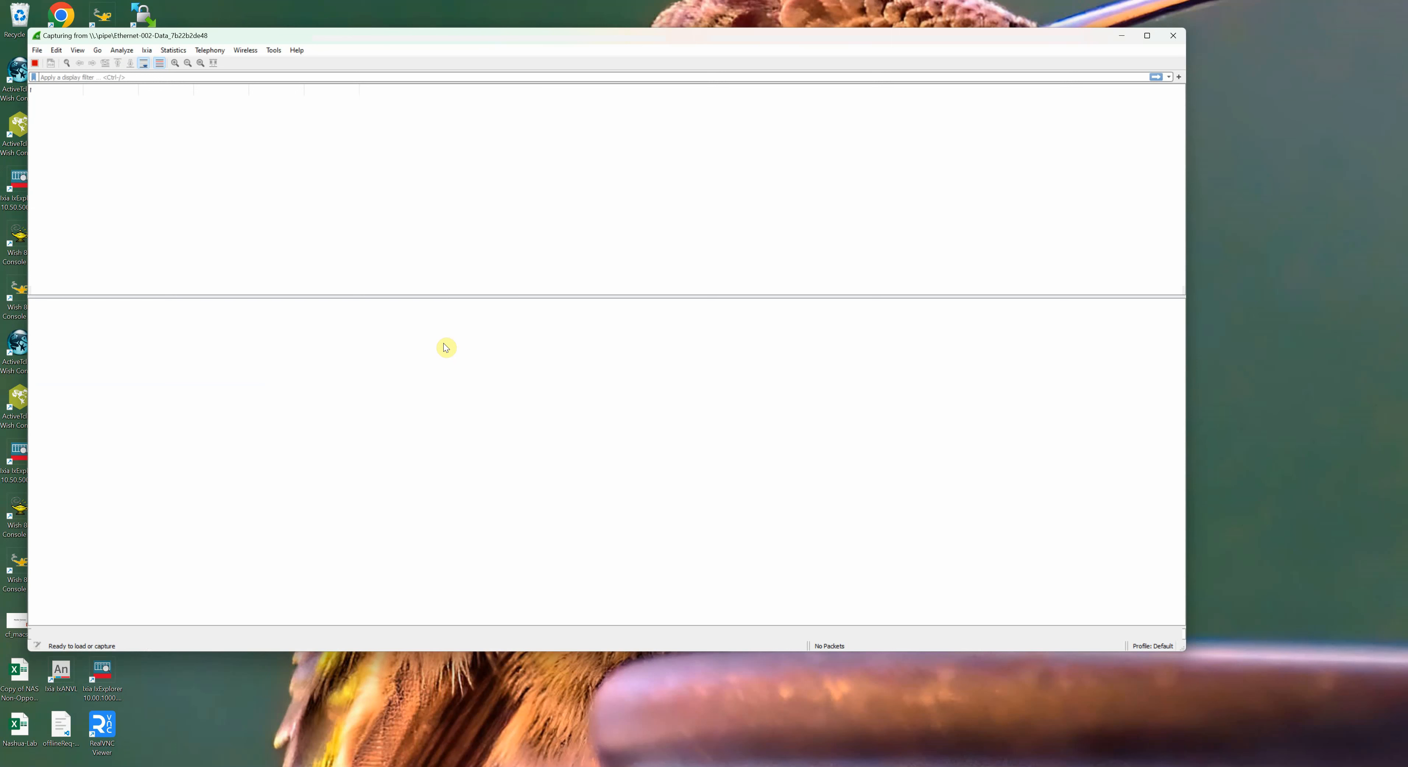
Inspect a captured 172.16.0.4 to 172.16.1.4 packet's data payload and IPv4 header, including its header checksum, and close the capture in Wireshark
click(215, 101)
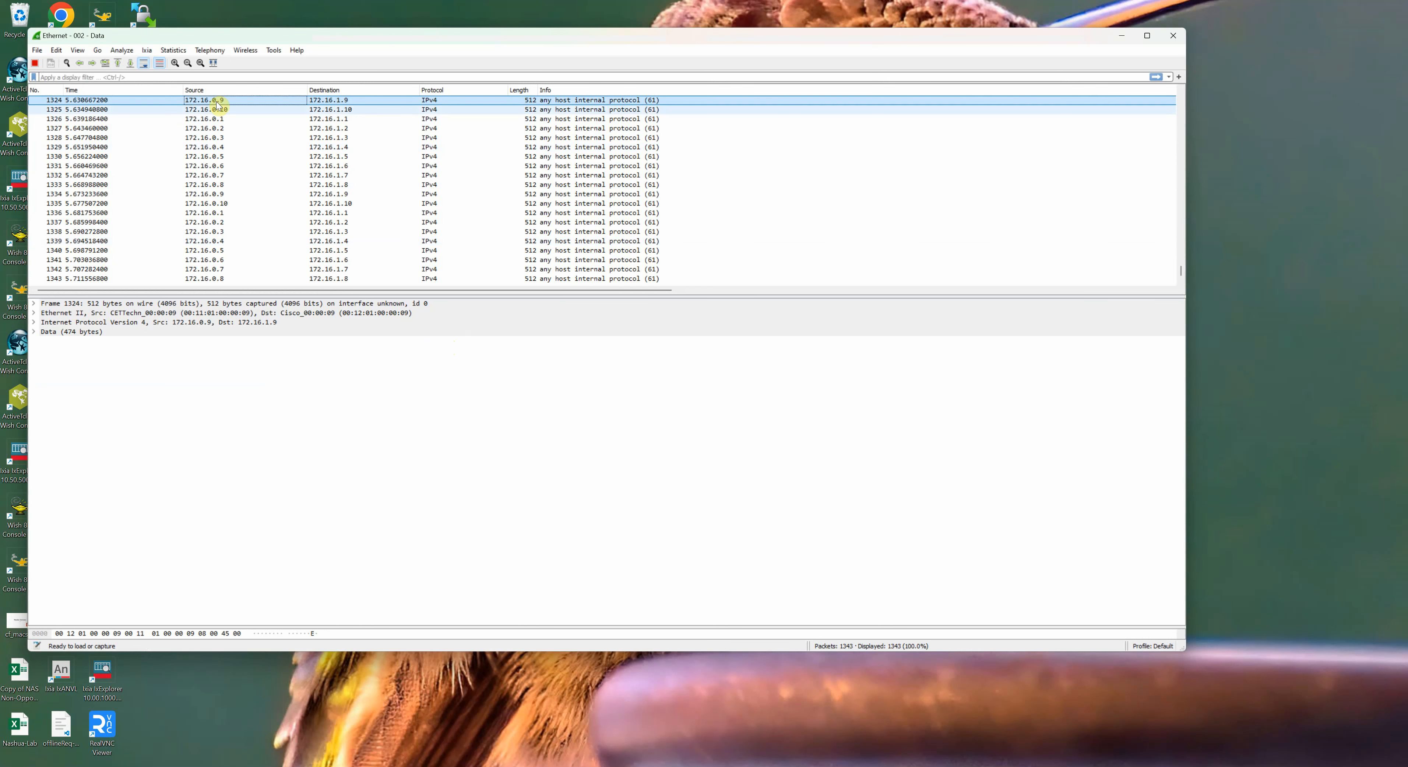
click(525, 147)
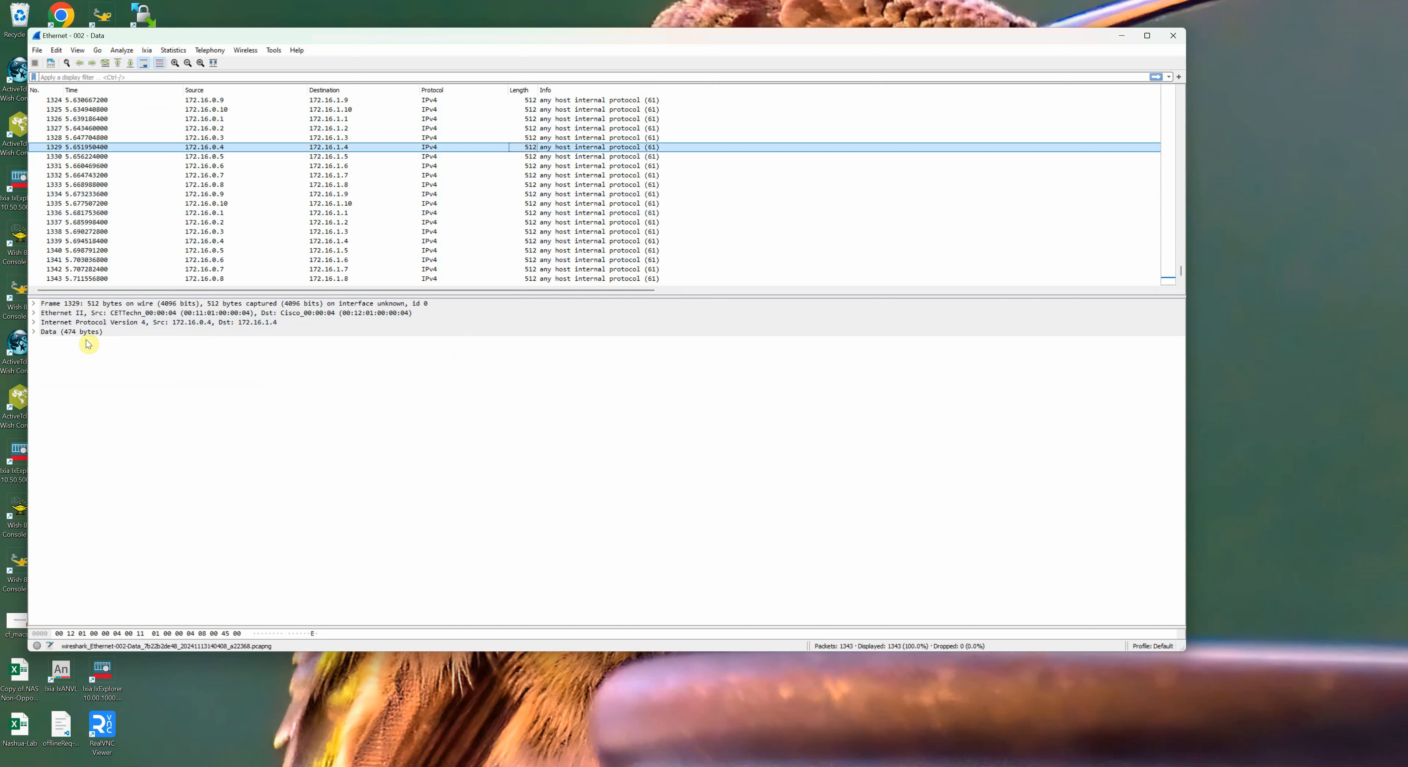
click(33, 331)
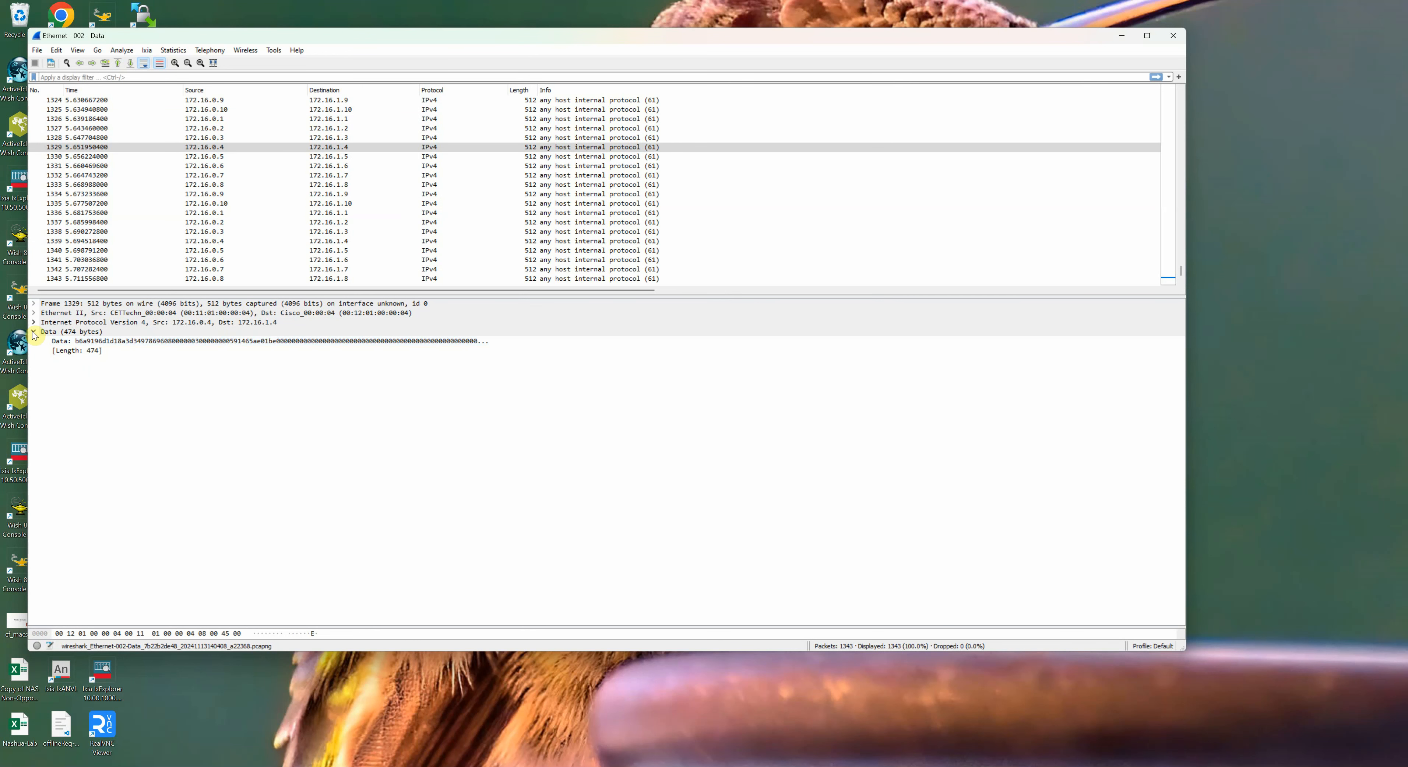
click(34, 322)
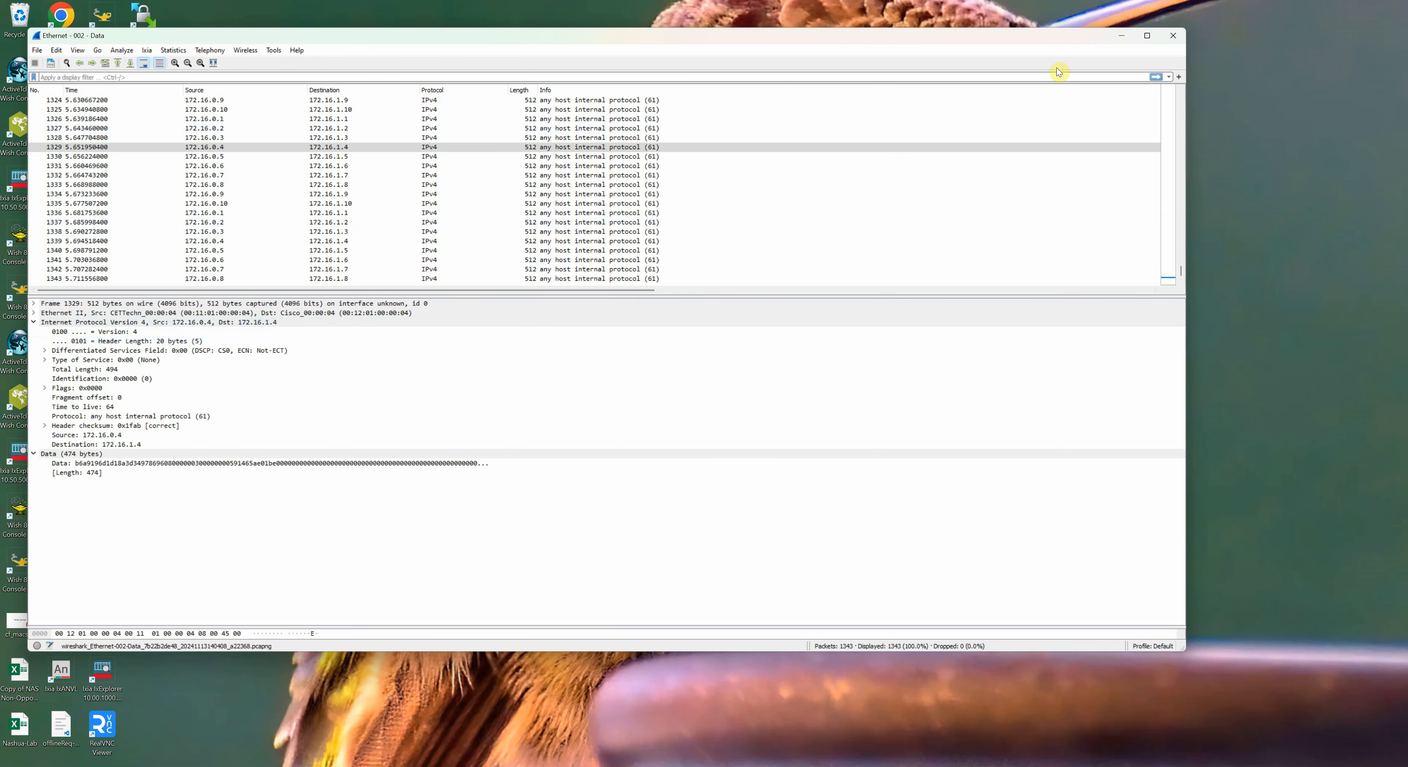
click(129, 427)
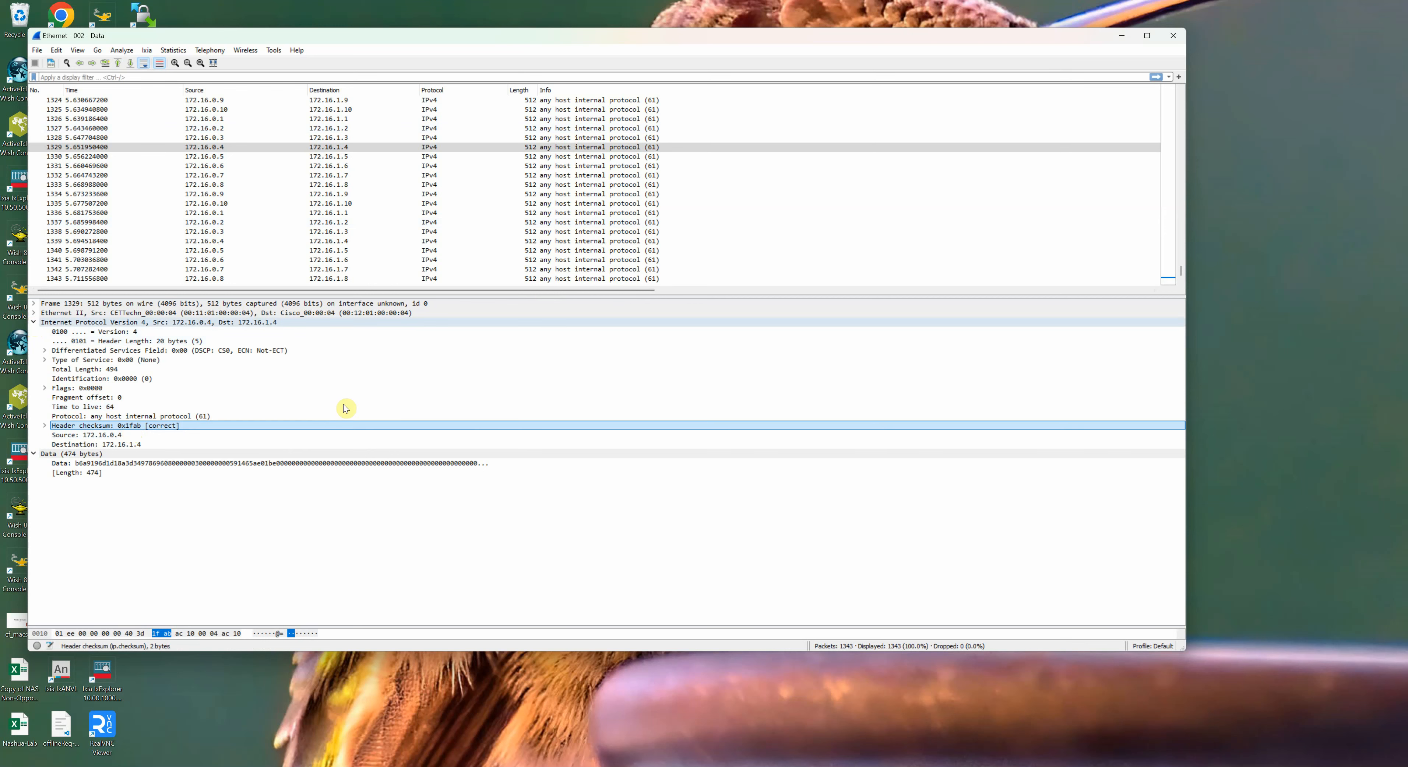
click(1174, 41)
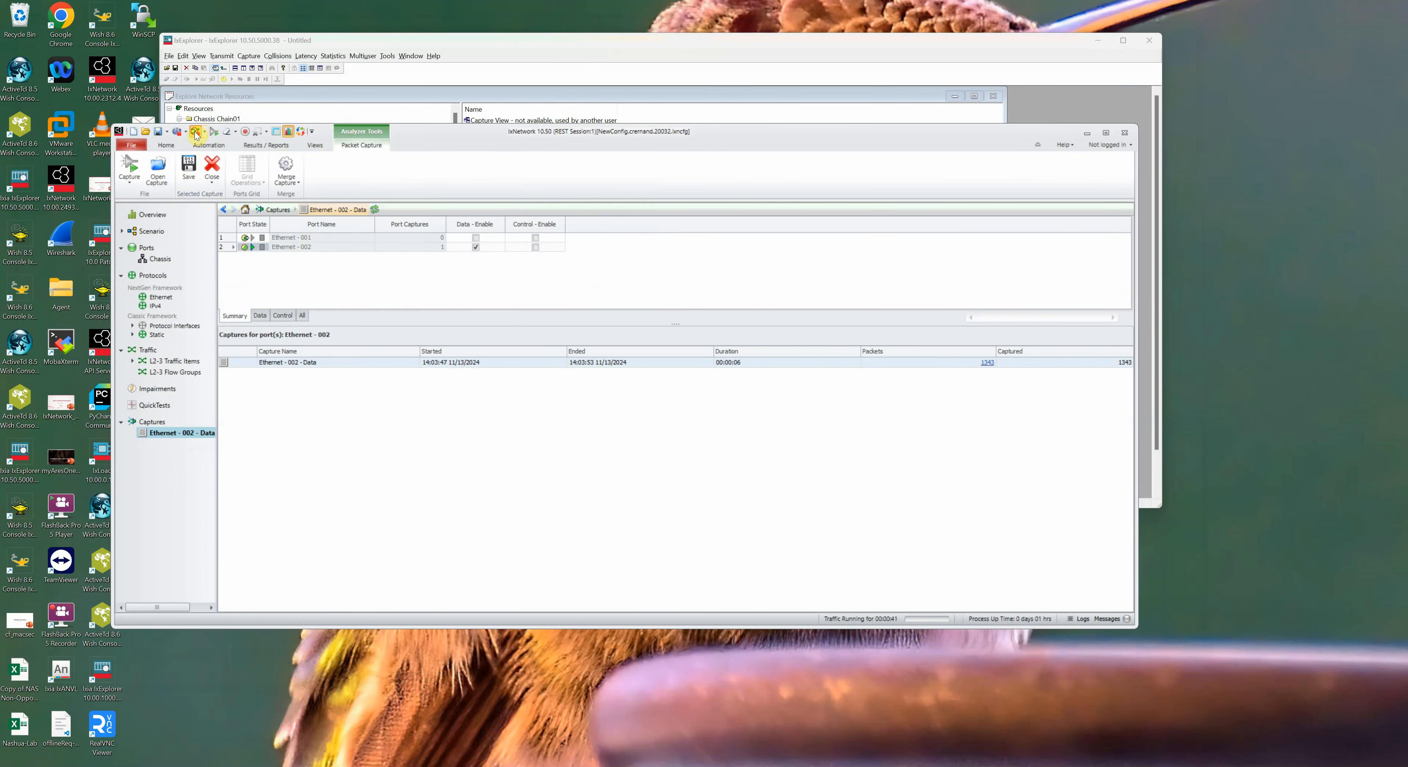
Return to the Traffic view in IxNetwork and compare transmitted and received frames in the Traffic Item Statistics and per-flow Flow Statistics
click(148, 350)
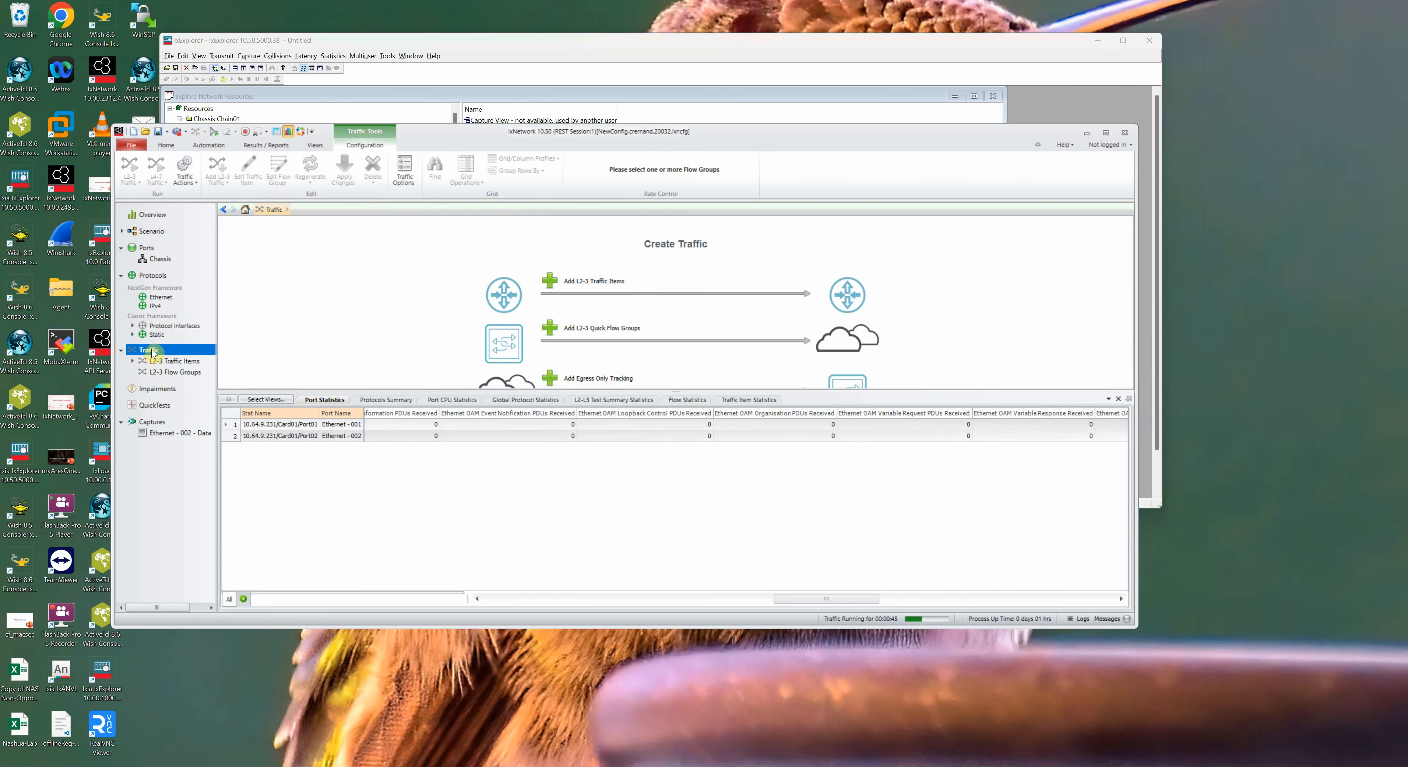
click(746, 400)
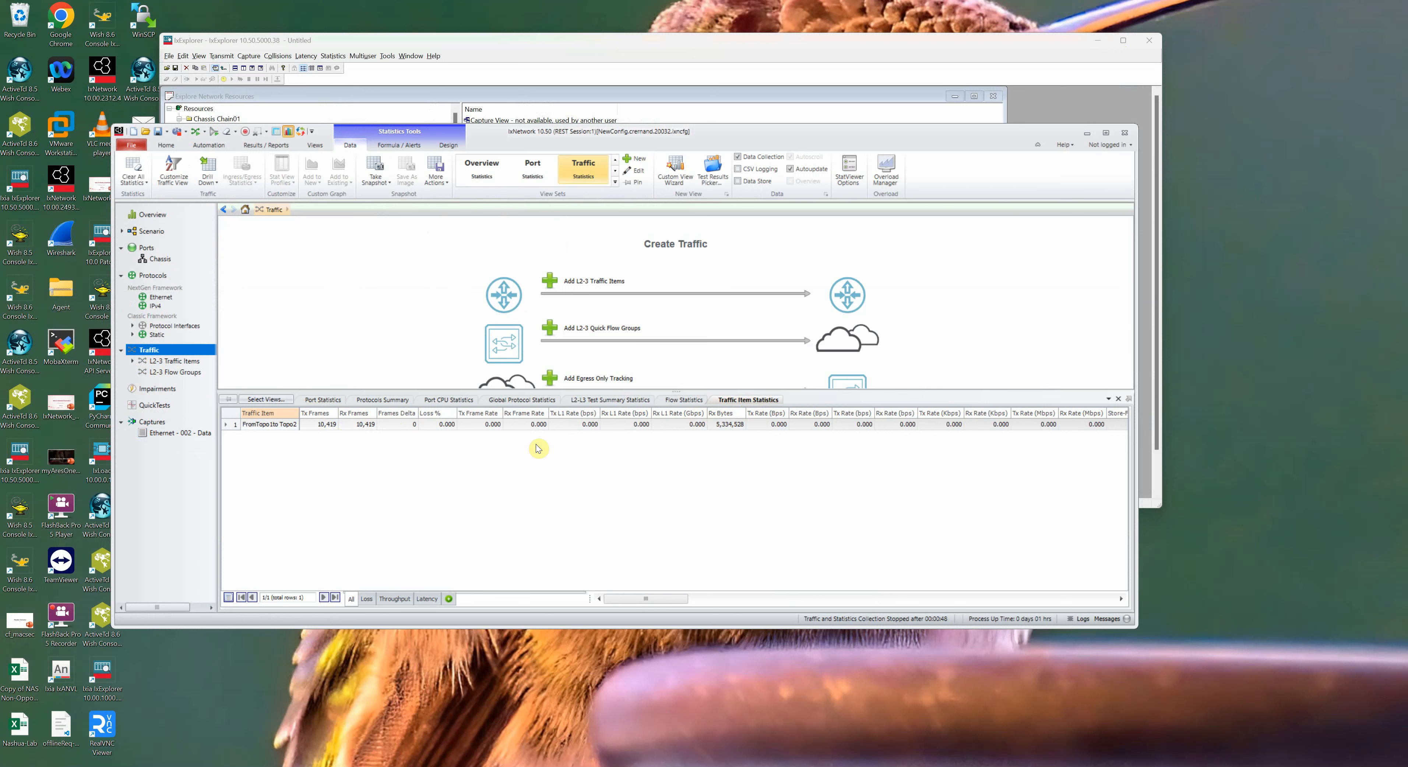
click(677, 401)
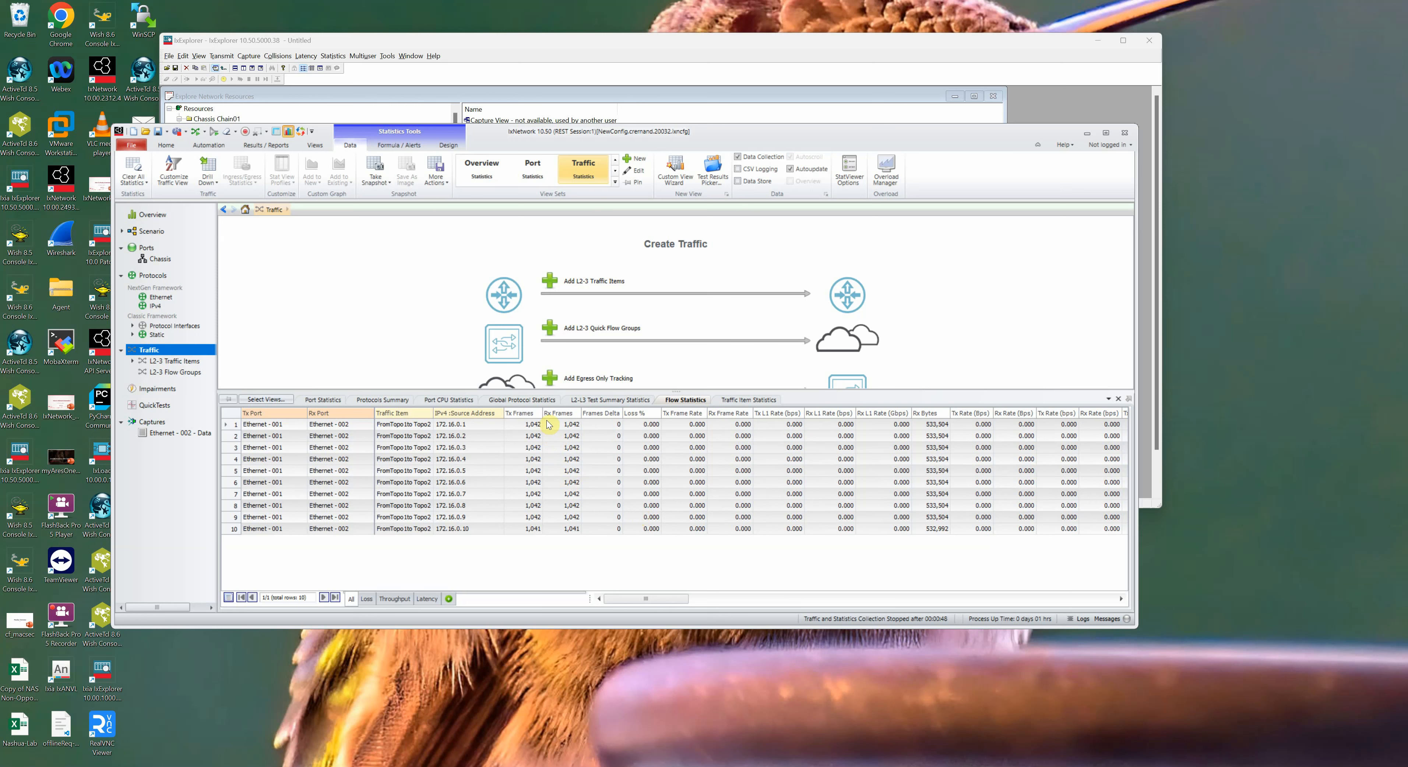
mouse_move(554, 416)
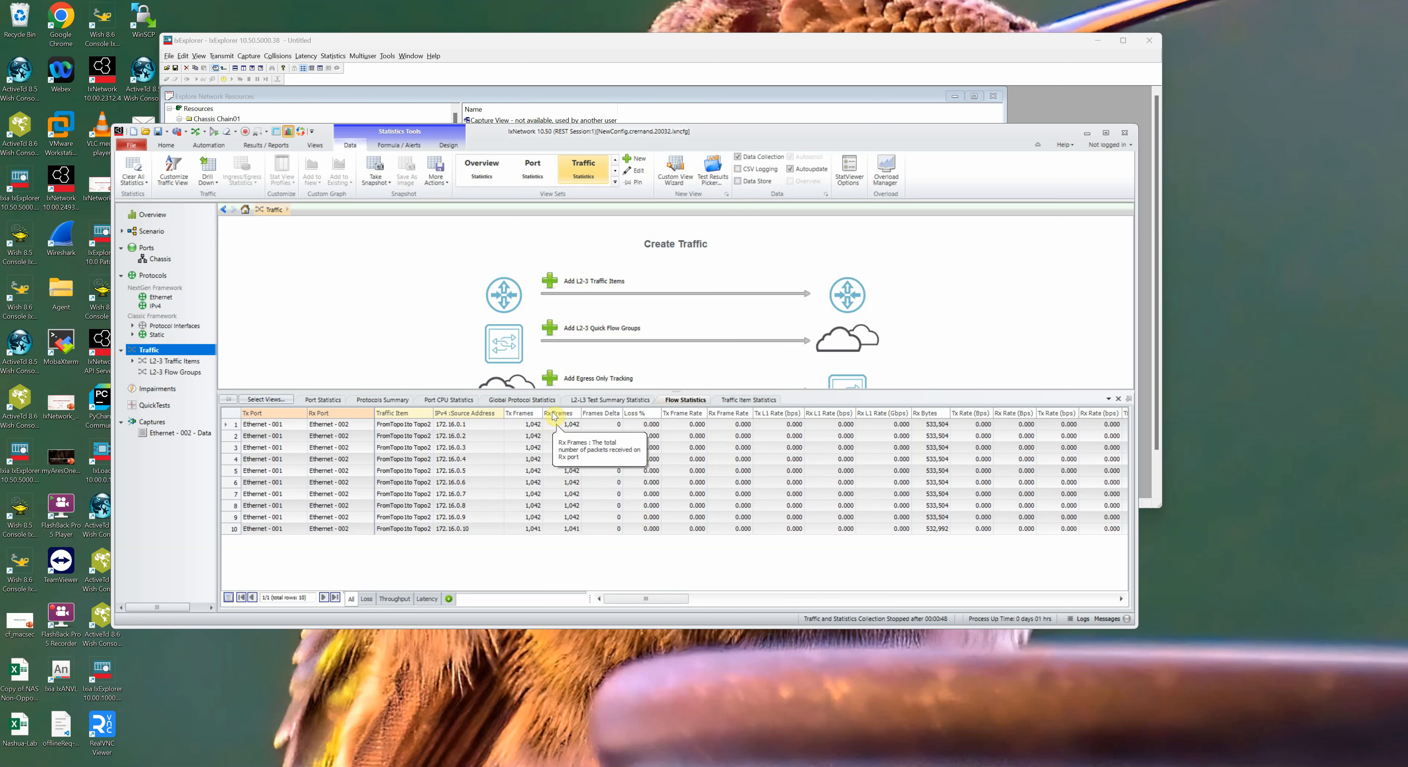